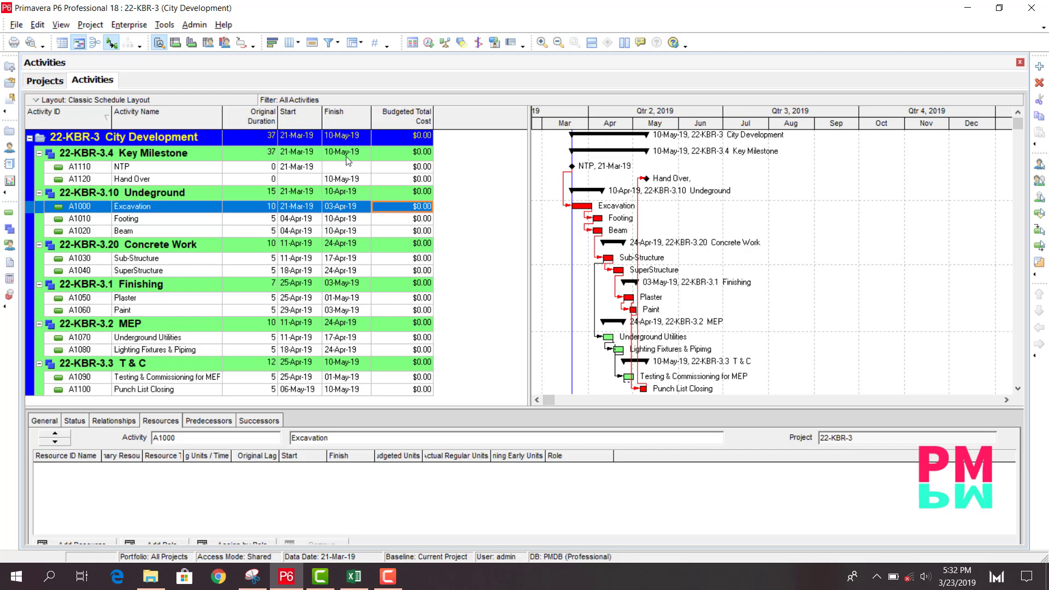
Step: Compare the activity IDs and budgeted costs in the CostLoading BOQ sheet in Excel with the City Development schedule in Primavera P6
{"action": "left_click", "coordinate": [348, 138]}
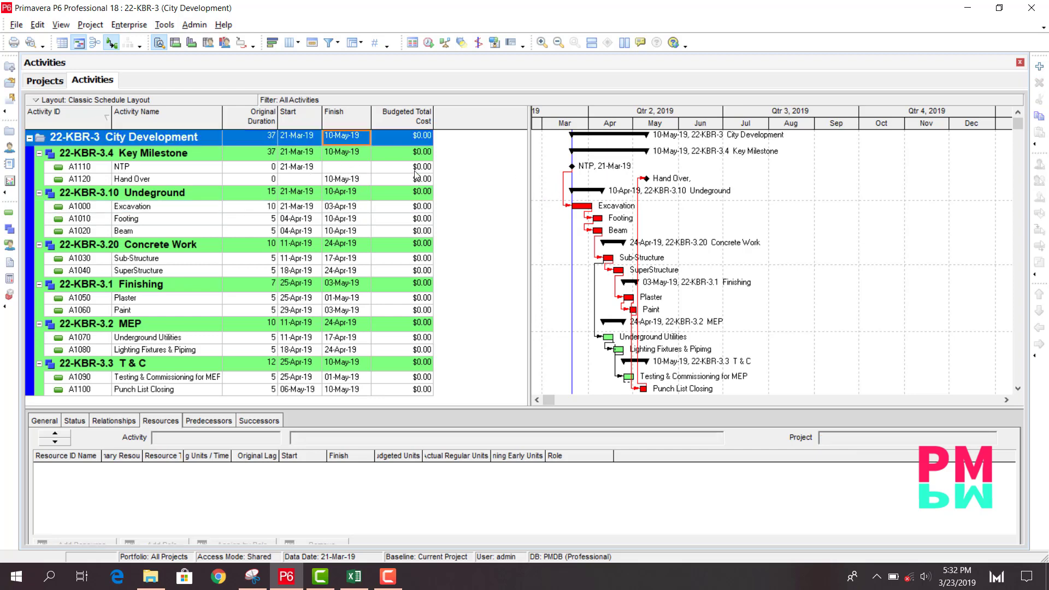
{"action": "left_click", "coordinate": [354, 577]}
{"action": "left_click_drag", "start_coordinate": [117, 235], "coordinate": [355, 461]}
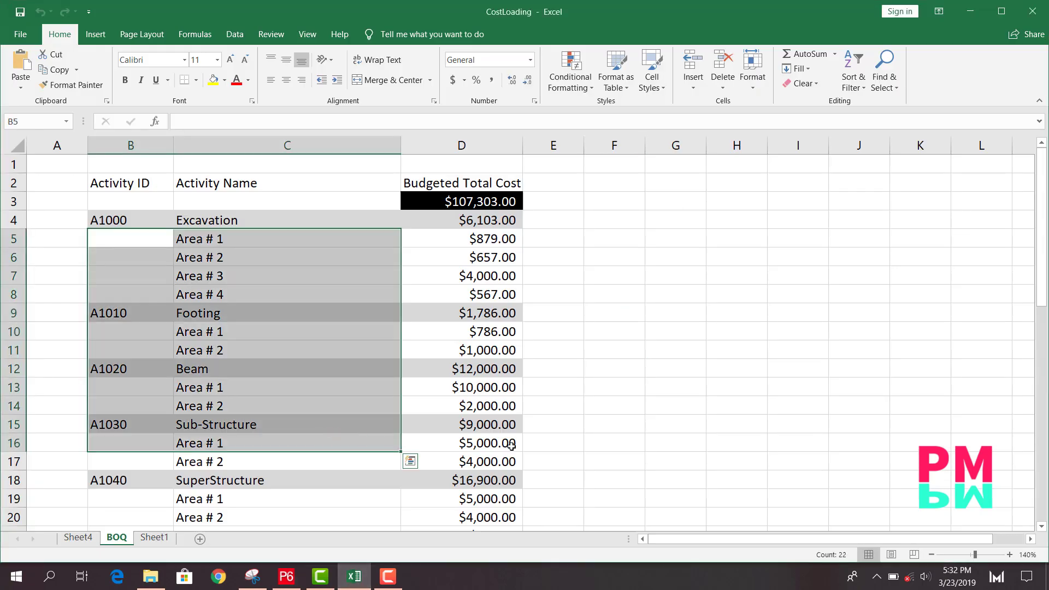
{"action": "left_click", "coordinate": [550, 421]}
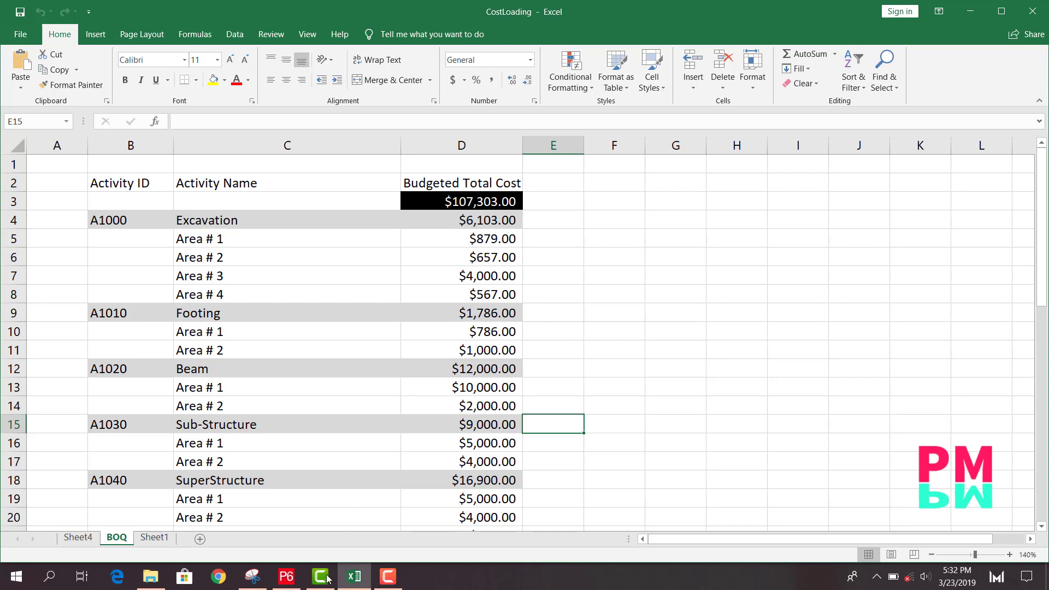
{"action": "left_click", "coordinate": [125, 227]}
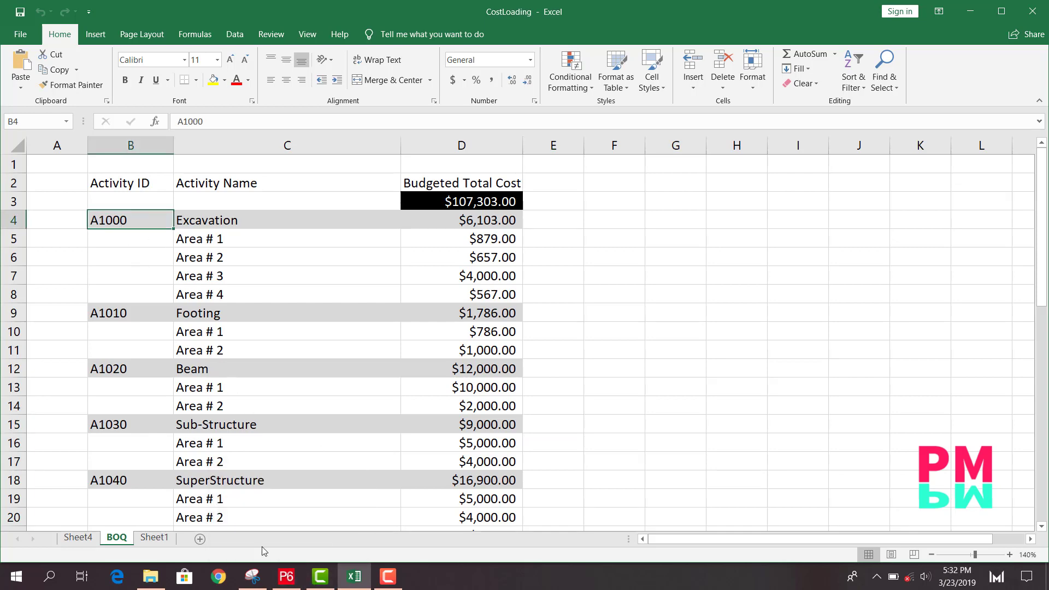
{"action": "left_click", "coordinate": [286, 576]}
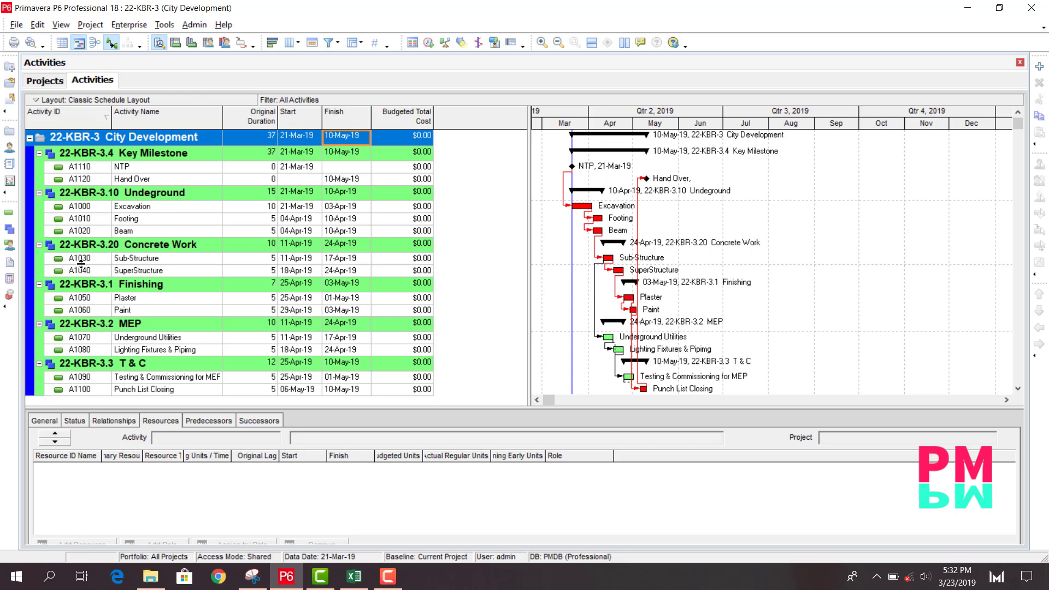
{"action": "left_click", "coordinate": [81, 258]}
{"action": "left_click", "coordinate": [89, 299]}
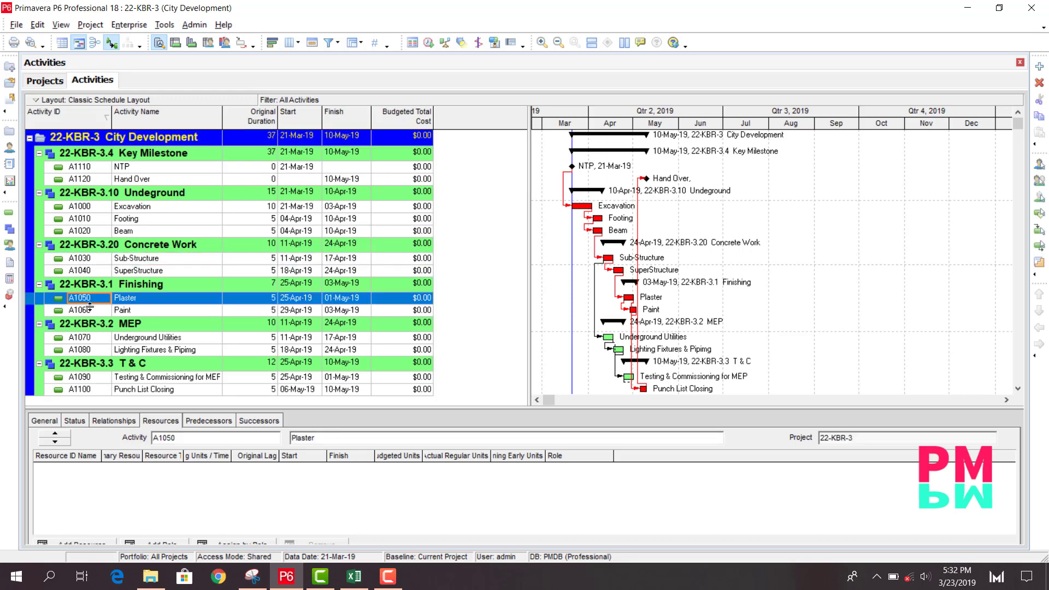
{"action": "left_click", "coordinate": [92, 313]}
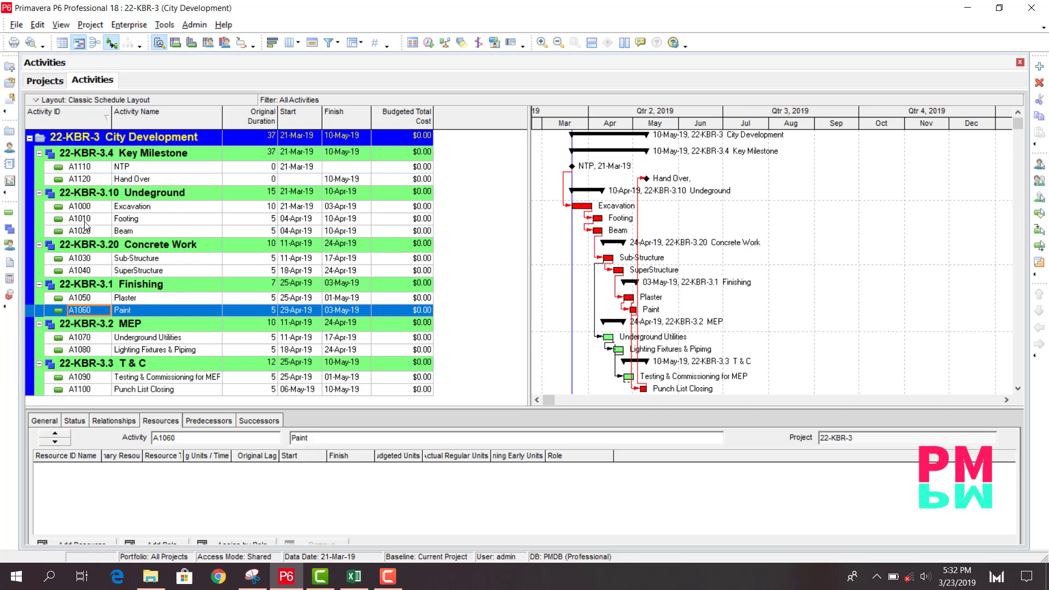
Step: Switch to the BOQ sheet in Excel and examine the Footing total and the area items listed under SuperStructure
{"action": "left_click", "coordinate": [354, 576]}
{"action": "left_click", "coordinate": [105, 318]}
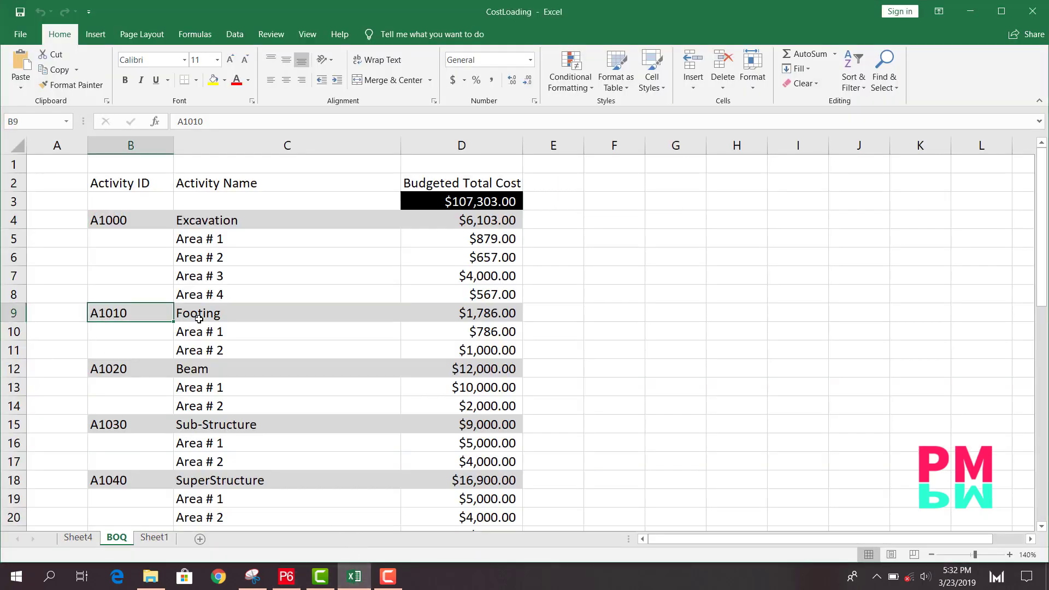
{"action": "left_click", "coordinate": [493, 314]}
{"action": "scroll", "coordinate": [278, 426], "scroll_direction": "down", "scroll_amount": 2}
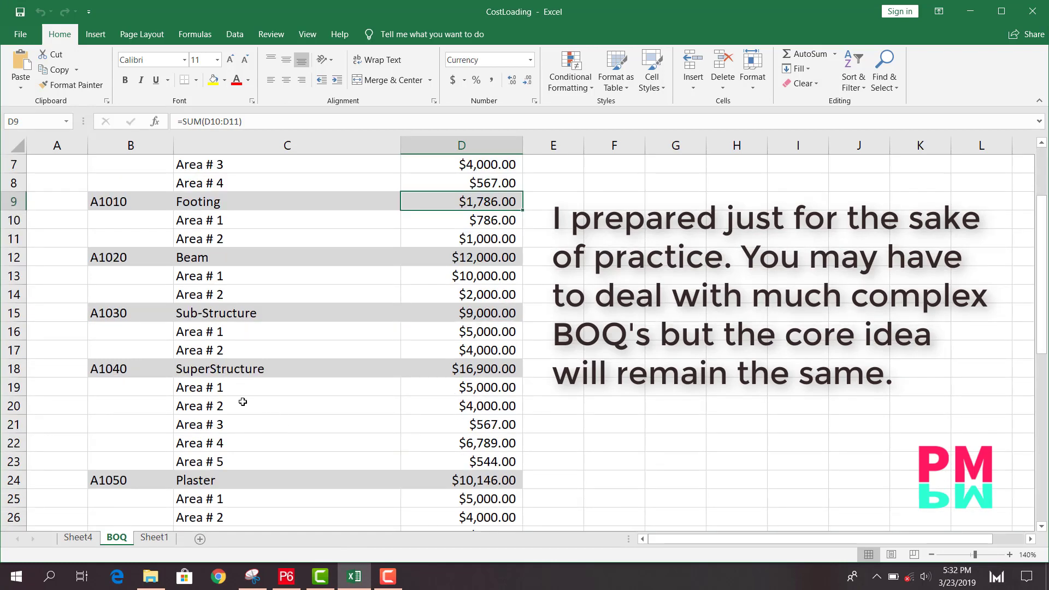
{"action": "scroll", "coordinate": [238, 409], "scroll_direction": "down", "scroll_amount": 1}
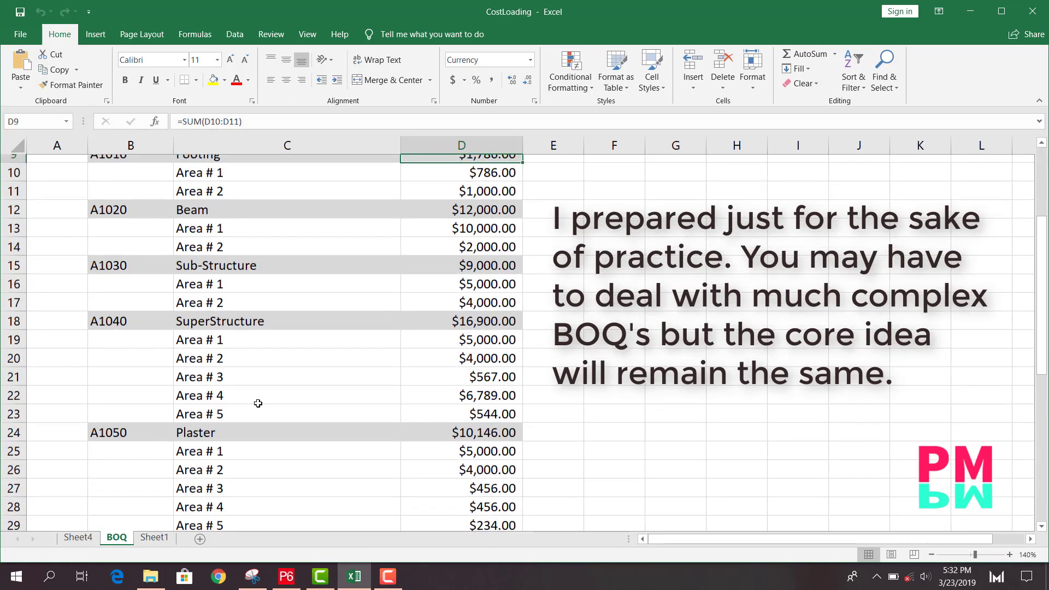
{"action": "left_click", "coordinate": [213, 316]}
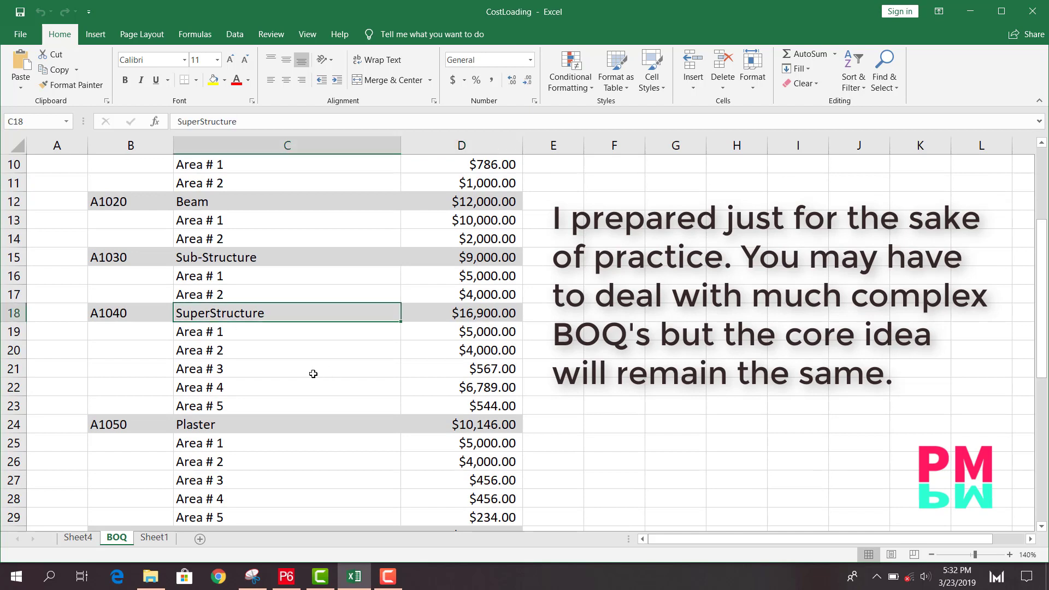
{"action": "left_click_drag", "start_coordinate": [229, 333], "coordinate": [219, 407]}
{"action": "left_click", "coordinate": [218, 330]}
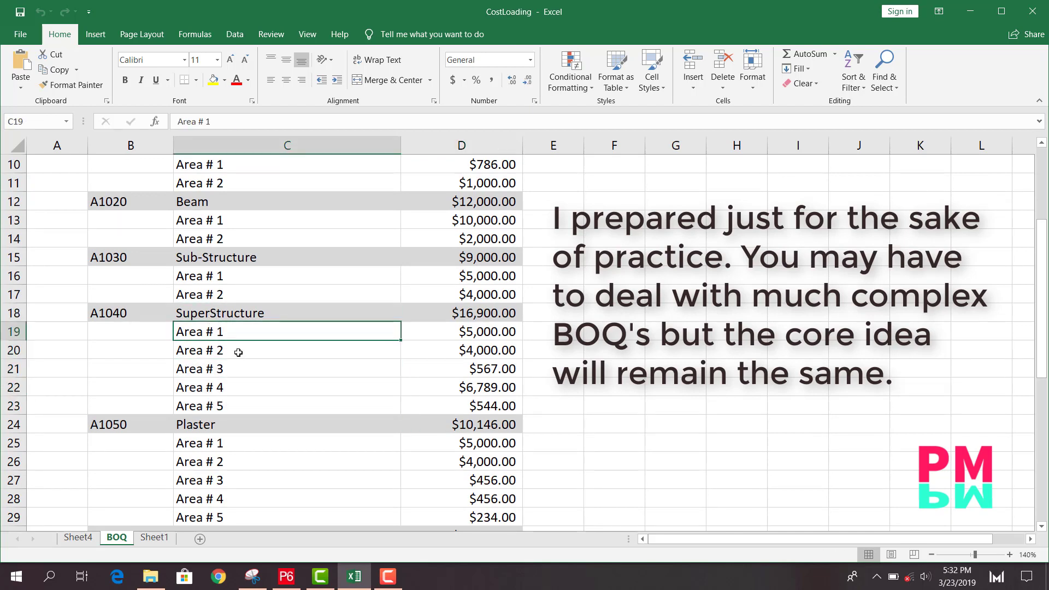
{"action": "left_click", "coordinate": [238, 353]}
{"action": "left_click", "coordinate": [240, 369]}
{"action": "left_click", "coordinate": [222, 350]}
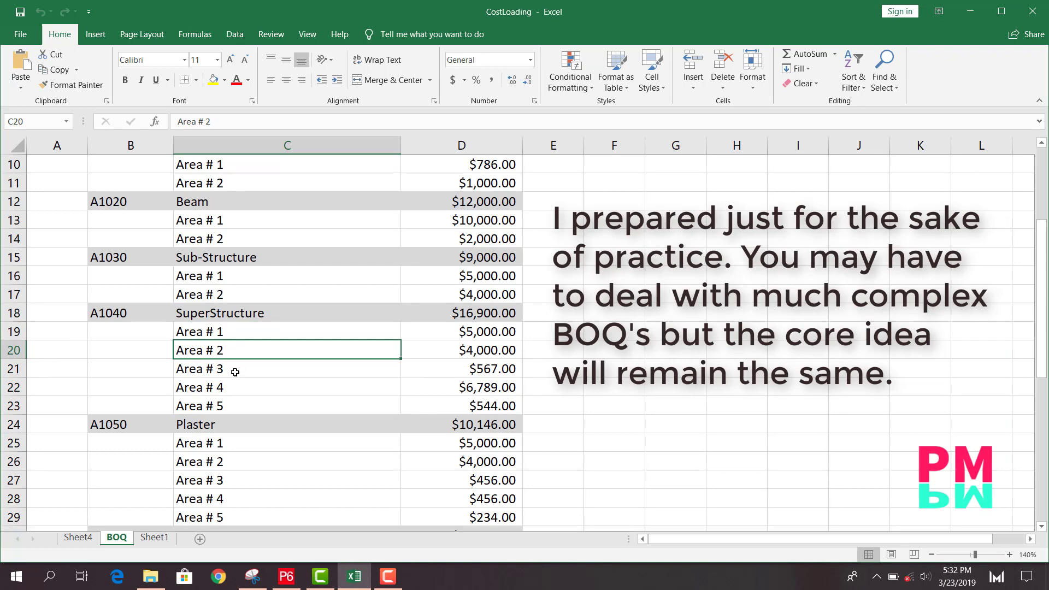
{"action": "left_click", "coordinate": [247, 388]}
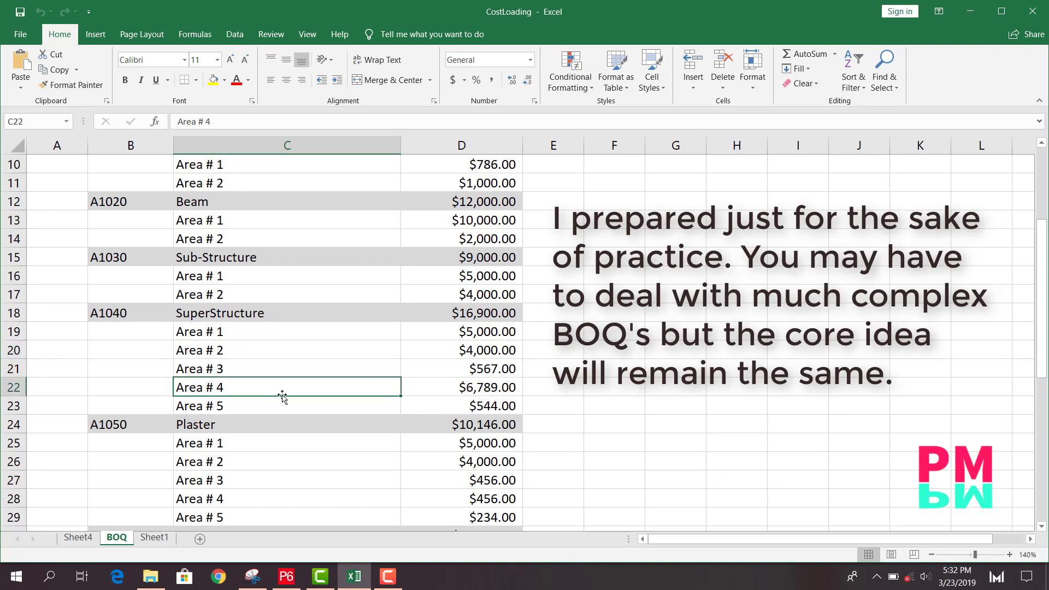
Step: Examine how the Excavation and Footing activities are broken down into area items in the BOQ
{"action": "scroll", "coordinate": [339, 439], "scroll_direction": "up", "scroll_amount": 3}
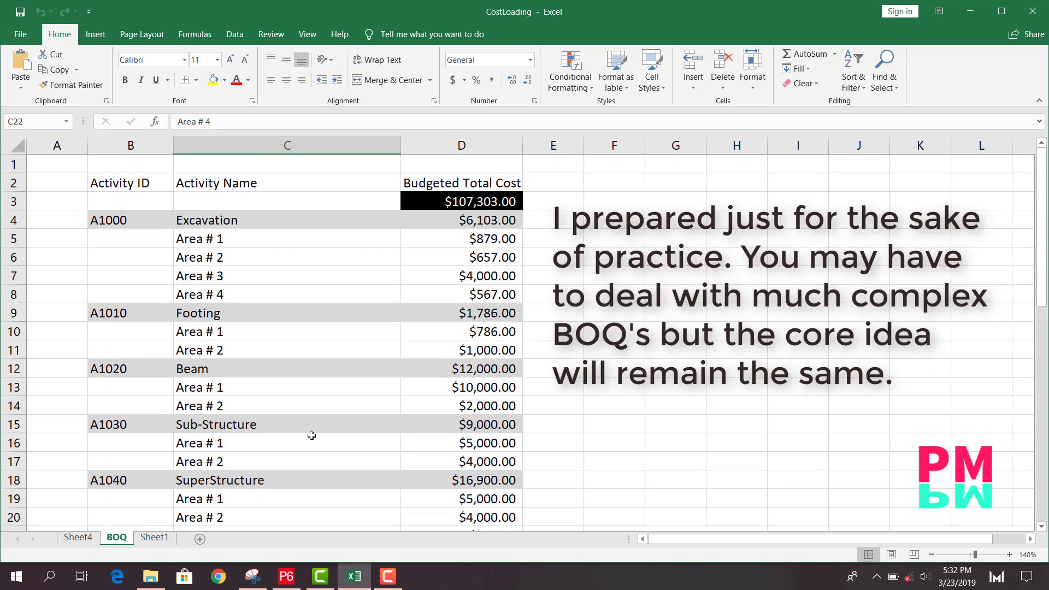
{"action": "left_click_drag", "start_coordinate": [218, 241], "coordinate": [218, 263]}
{"action": "left_click", "coordinate": [259, 293]}
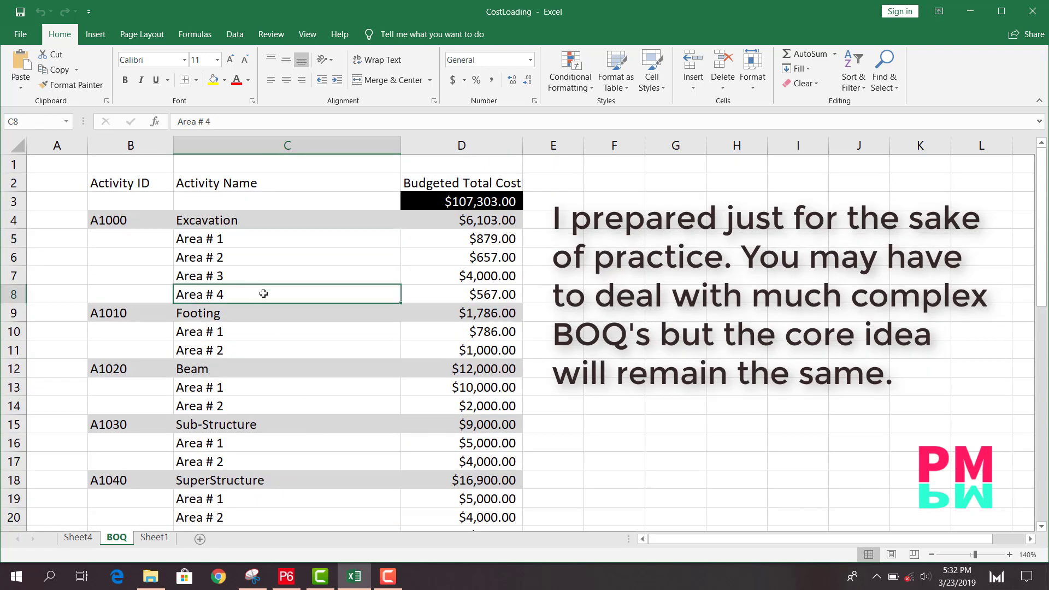
{"action": "scroll", "coordinate": [271, 400], "scroll_direction": "down", "scroll_amount": 1}
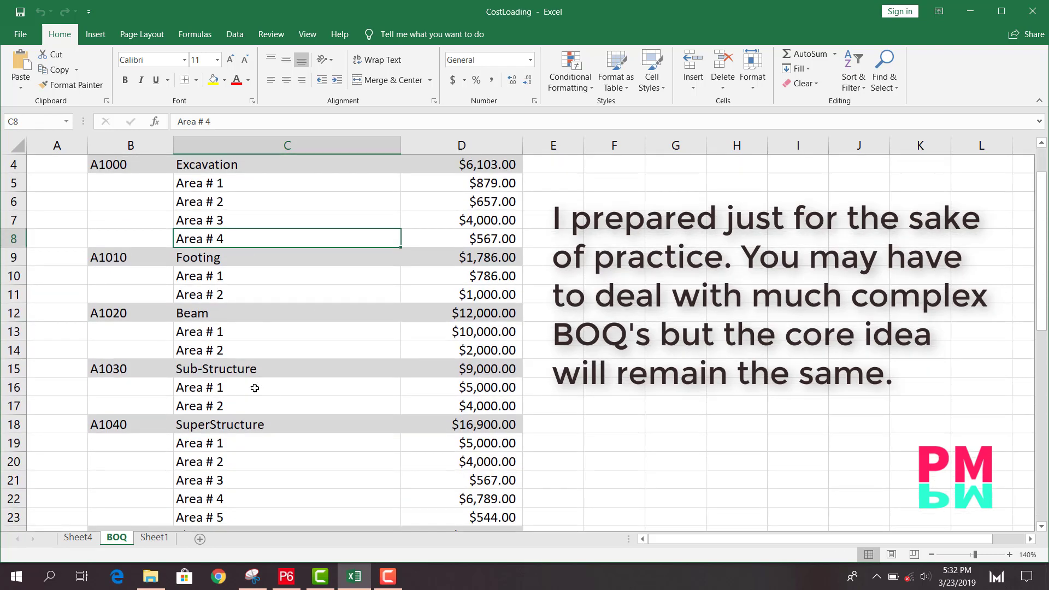
{"action": "left_click", "coordinate": [240, 277]}
{"action": "left_click", "coordinate": [295, 298]}
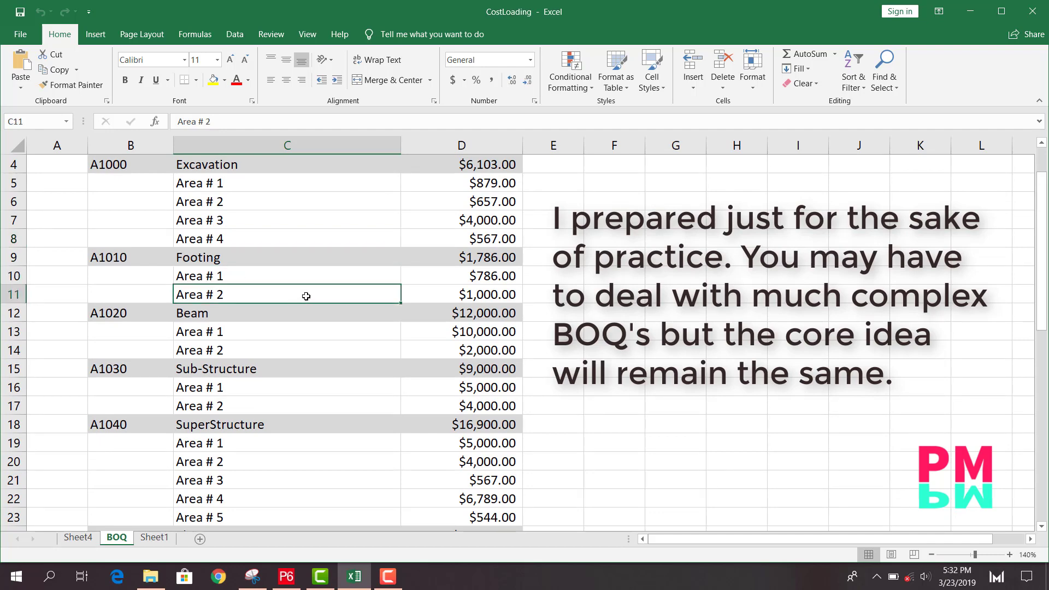
{"action": "left_click", "coordinate": [260, 279]}
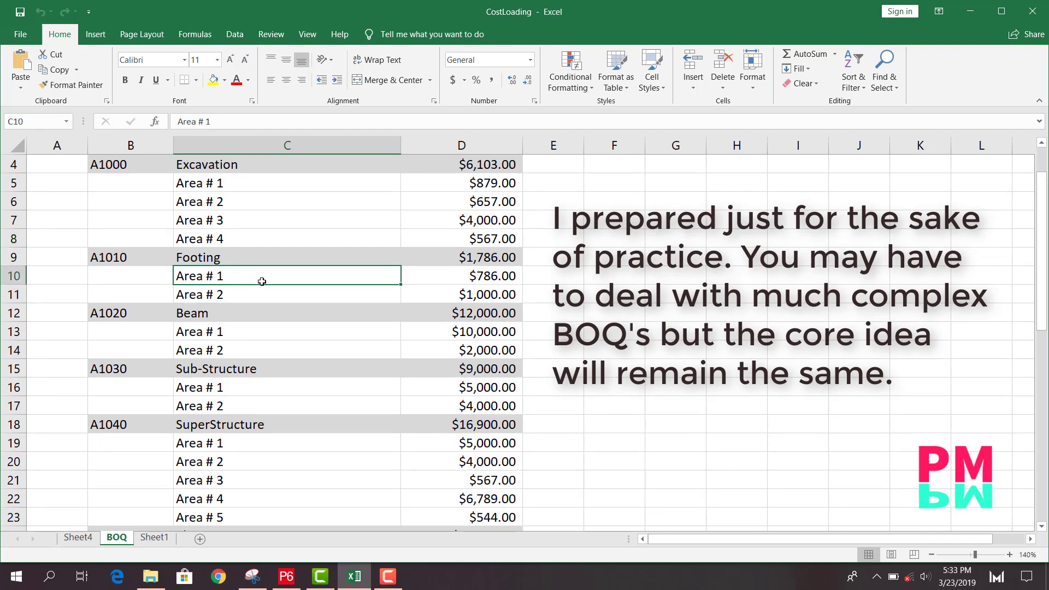
{"action": "left_click", "coordinate": [193, 261]}
{"action": "left_click", "coordinate": [156, 254]}
{"action": "left_click_drag", "start_coordinate": [243, 282], "coordinate": [251, 310]}
{"action": "left_click", "coordinate": [297, 345]}
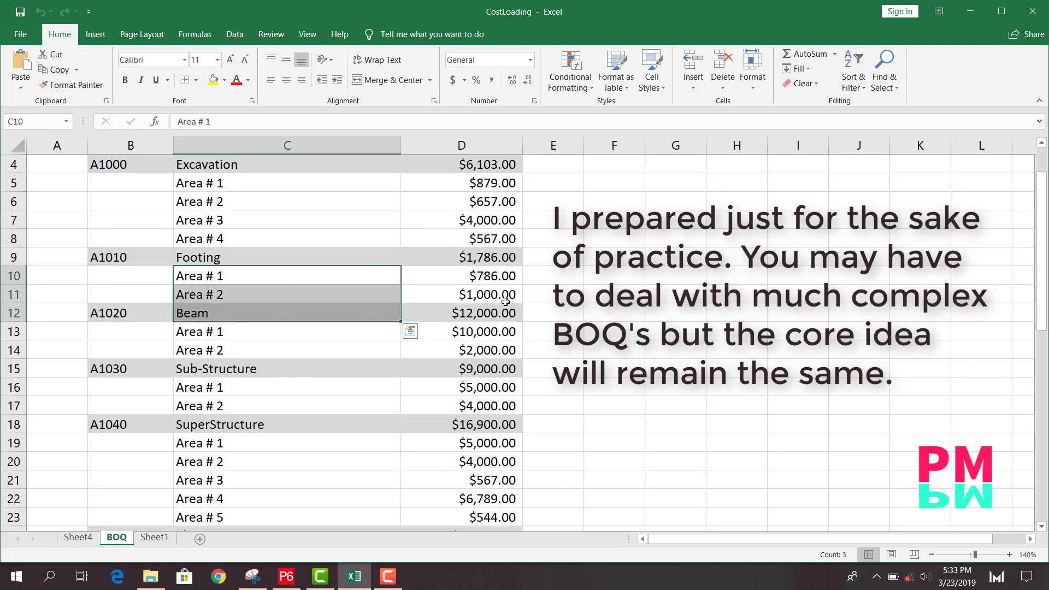
Step: Examine how the budgeted total costs of Footing and SuperStructure are summed from their area costs
{"action": "left_click", "coordinate": [498, 278]}
{"action": "left_click", "coordinate": [493, 257]}
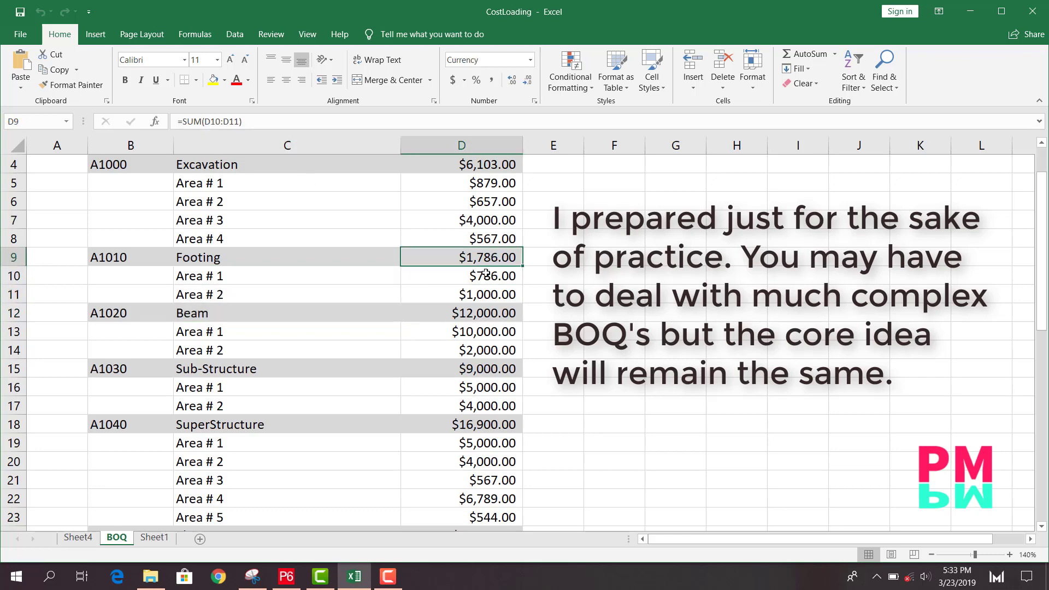
{"action": "left_click_drag", "start_coordinate": [486, 273], "coordinate": [492, 295]}
{"action": "left_click", "coordinate": [486, 257]}
{"action": "left_click", "coordinate": [589, 276]}
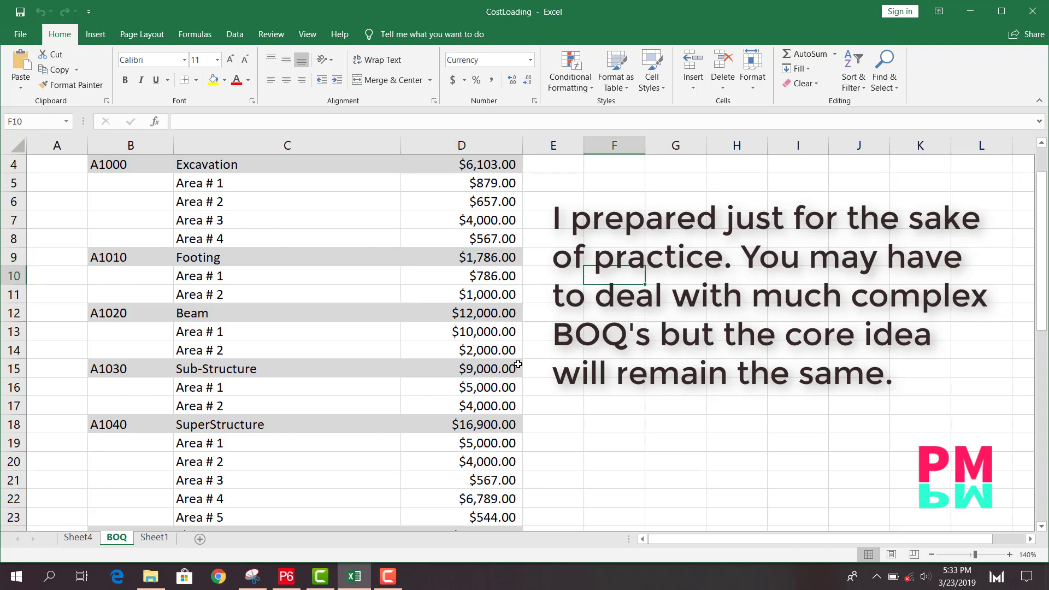
{"action": "scroll", "coordinate": [273, 400], "scroll_direction": "down", "scroll_amount": 2}
{"action": "left_click_drag", "start_coordinate": [228, 333], "coordinate": [230, 407]}
{"action": "left_click", "coordinate": [515, 309]}
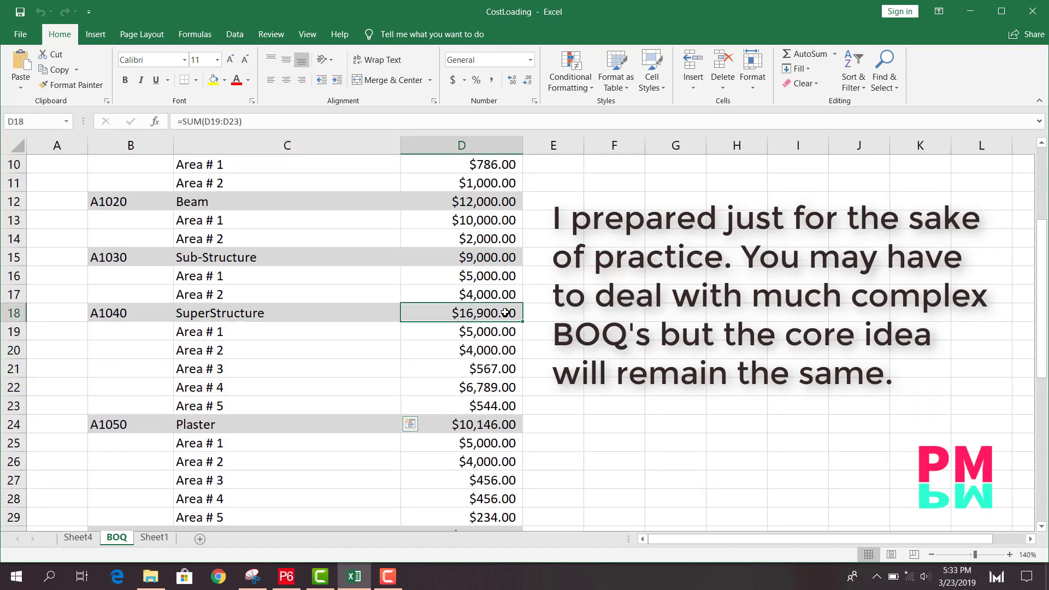
{"action": "left_click", "coordinate": [125, 313]}
{"action": "left_click", "coordinate": [470, 314]}
{"action": "scroll", "coordinate": [231, 358], "scroll_direction": "up", "scroll_amount": 3}
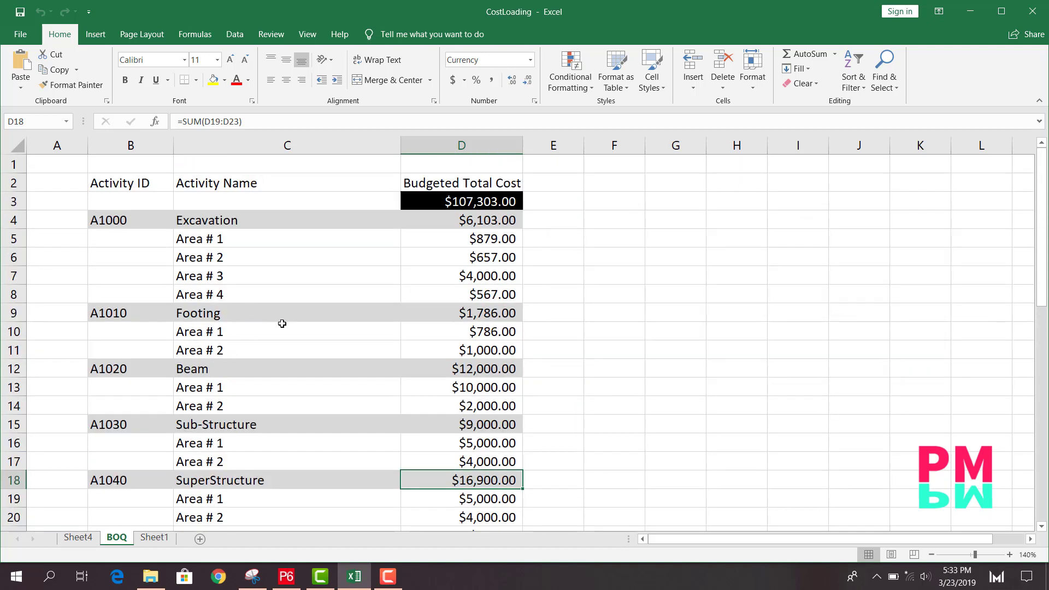
Step: Switch to Primavera P6, enlarge the activity details area slightly and open the resources view
{"action": "left_click", "coordinate": [286, 576]}
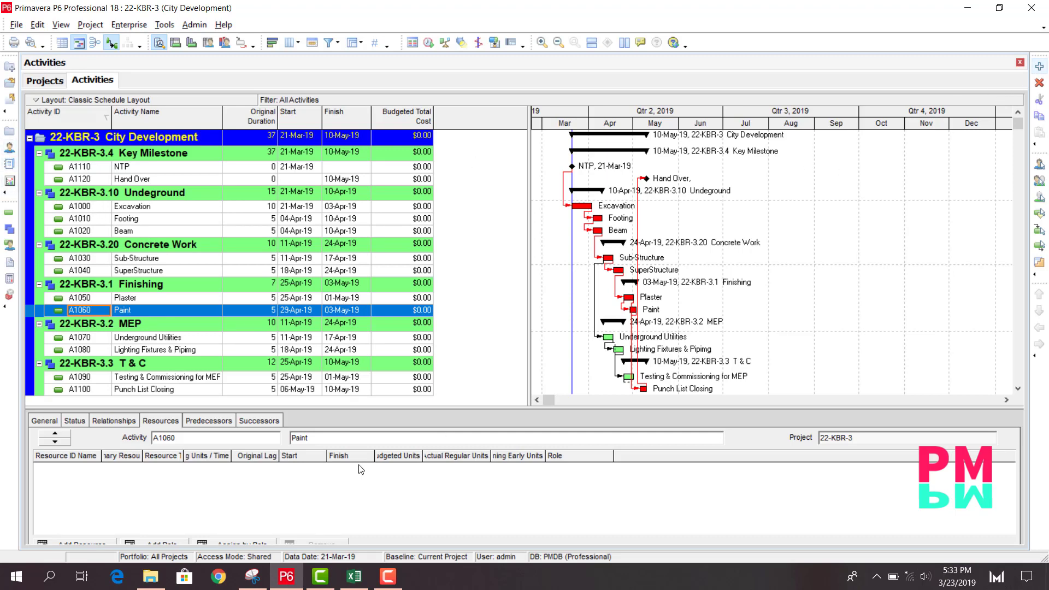
{"action": "mouse_move", "coordinate": [342, 408]}
{"action": "left_mouse_down"}
{"action": "mouse_move", "coordinate": [342, 326]}
{"action": "mouse_move", "coordinate": [344, 393]}
{"action": "left_mouse_up"}
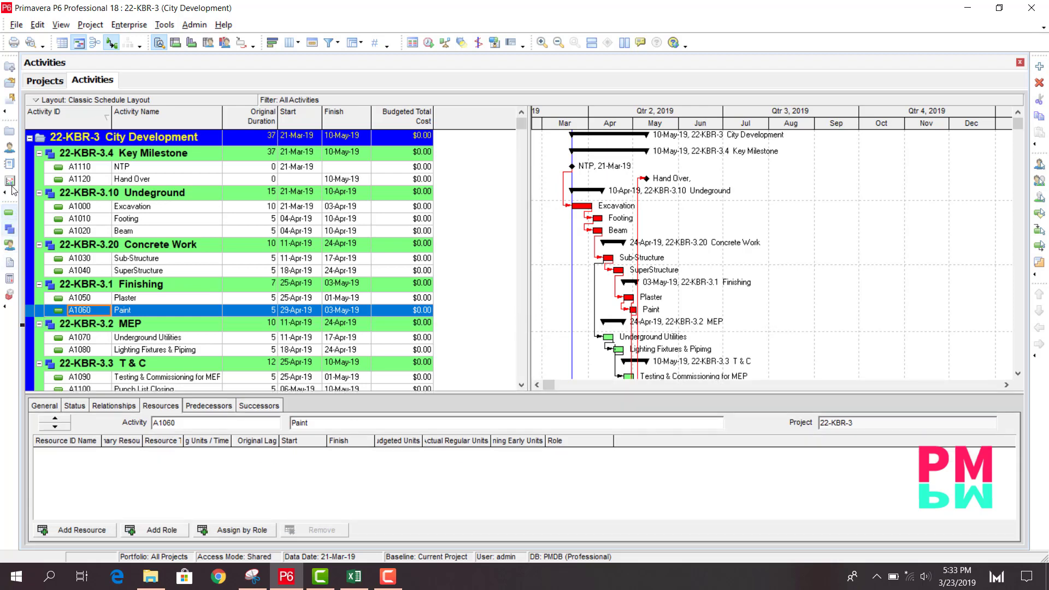
{"action": "left_click", "coordinate": [9, 147]}
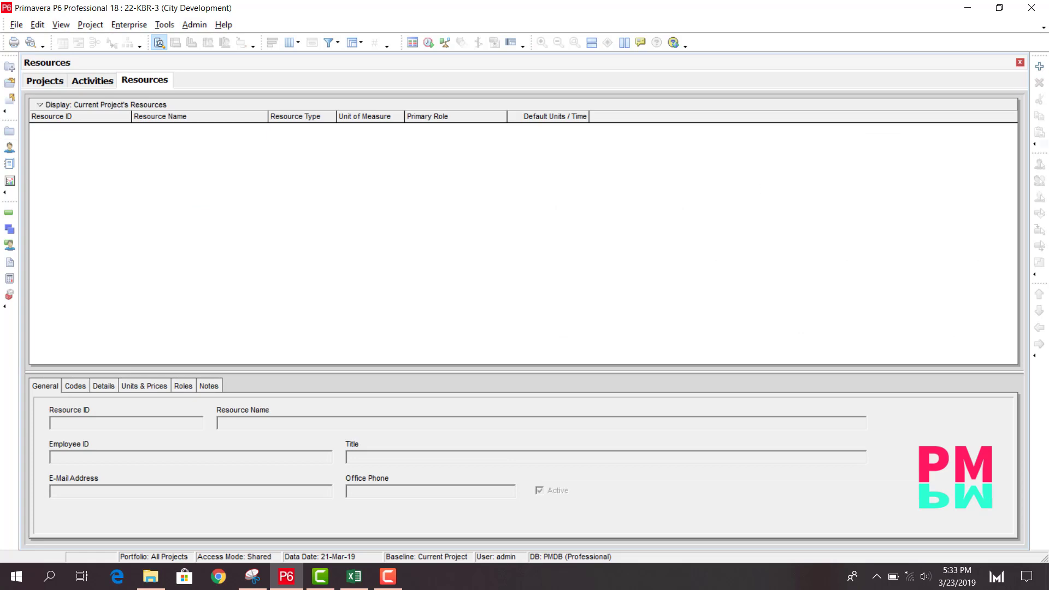
Step: Add a new resource with all resources displayed, using the ID BOQ and the name BOQ Cost Loading
{"action": "left_click", "coordinate": [1039, 66]}
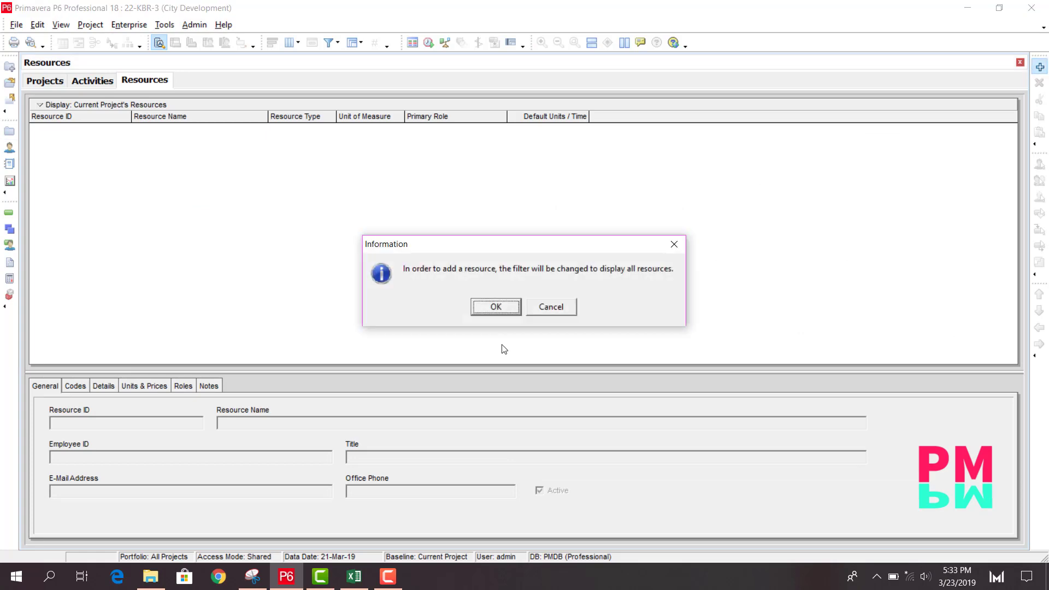
{"action": "left_click", "coordinate": [495, 307]}
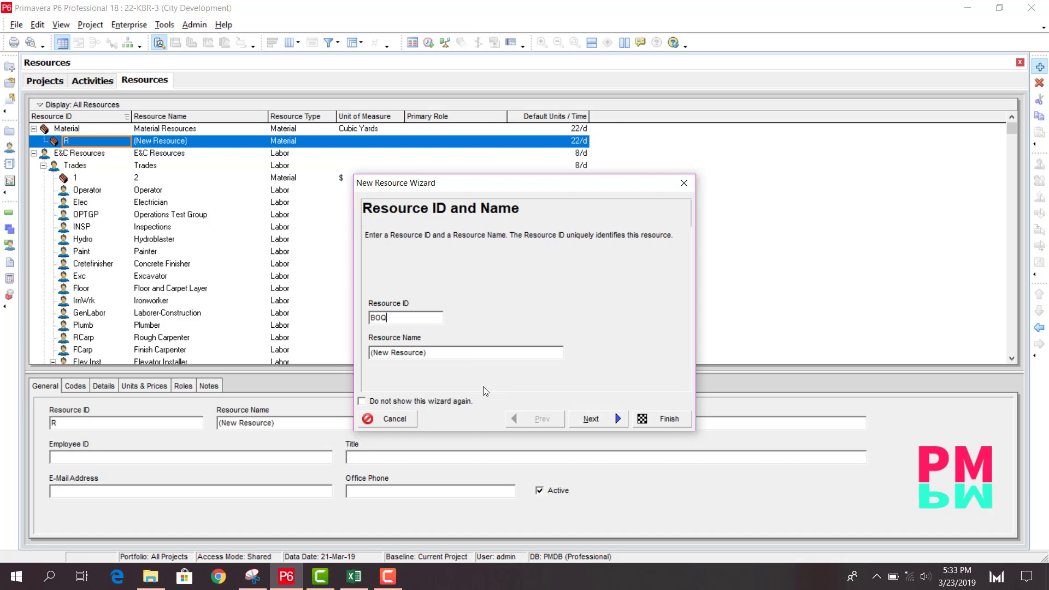
{"action": "key", "text": "Tab"}
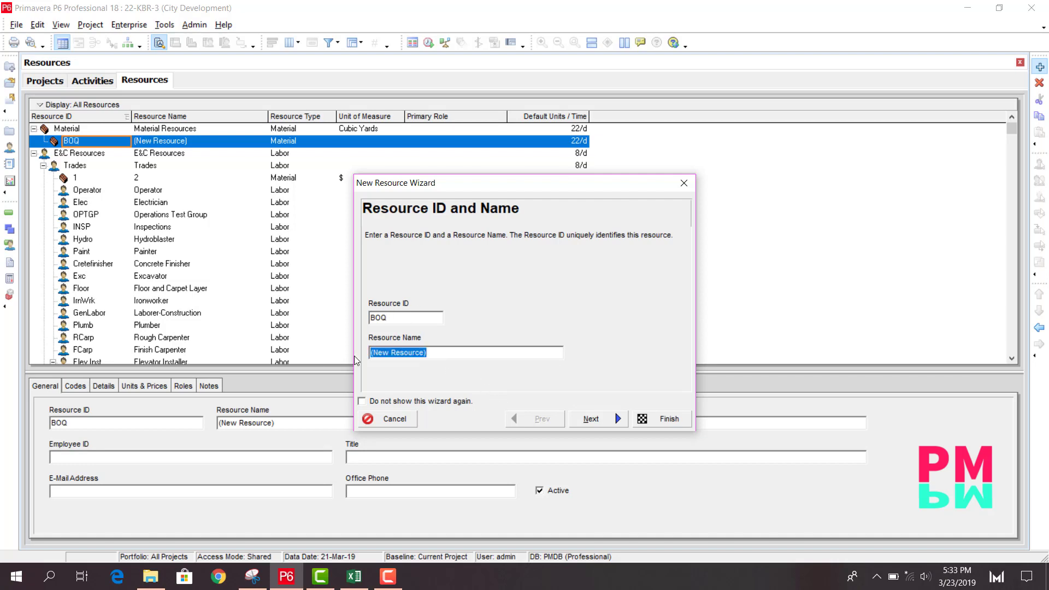
{"action": "type", "text": "BOQ Loading"}
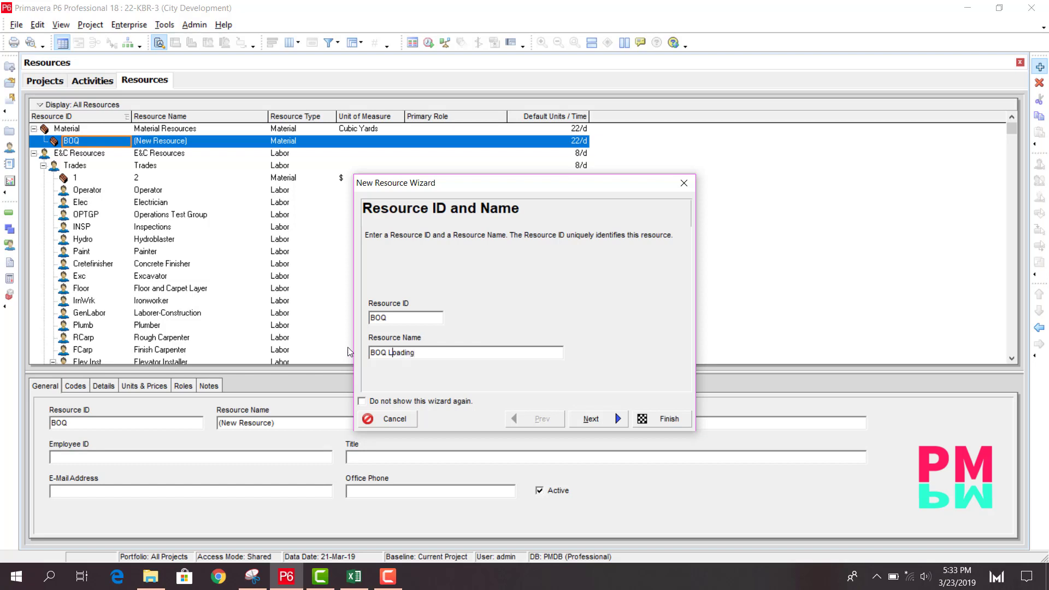
{"action": "type", "text": "Cost"}
{"action": "left_click", "coordinate": [605, 418]}
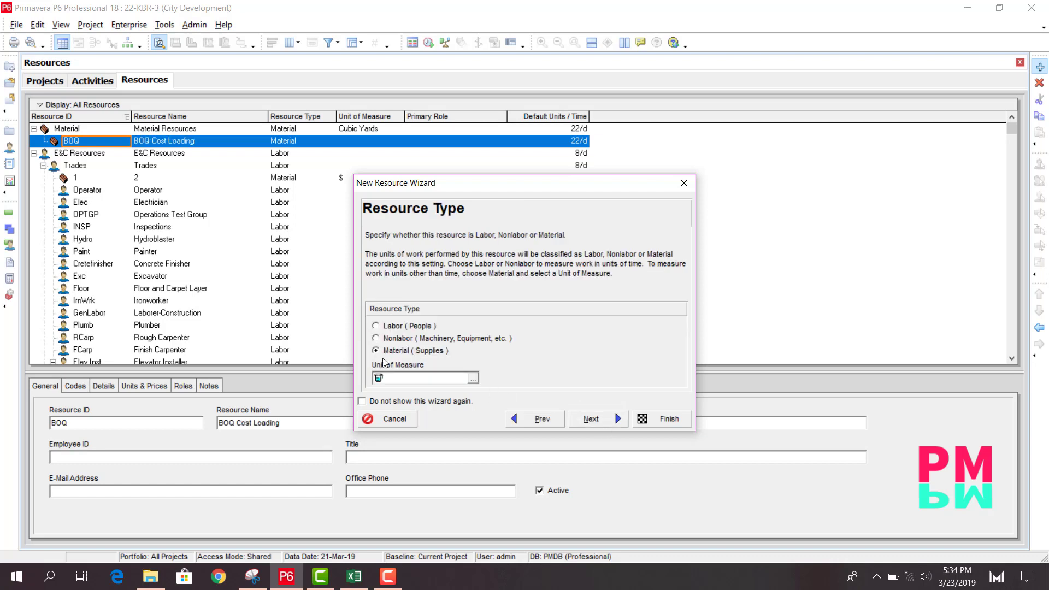
Step: Set the material resource's unit of measure to $ and proceed to its units and prices settings
{"action": "left_click", "coordinate": [473, 379]}
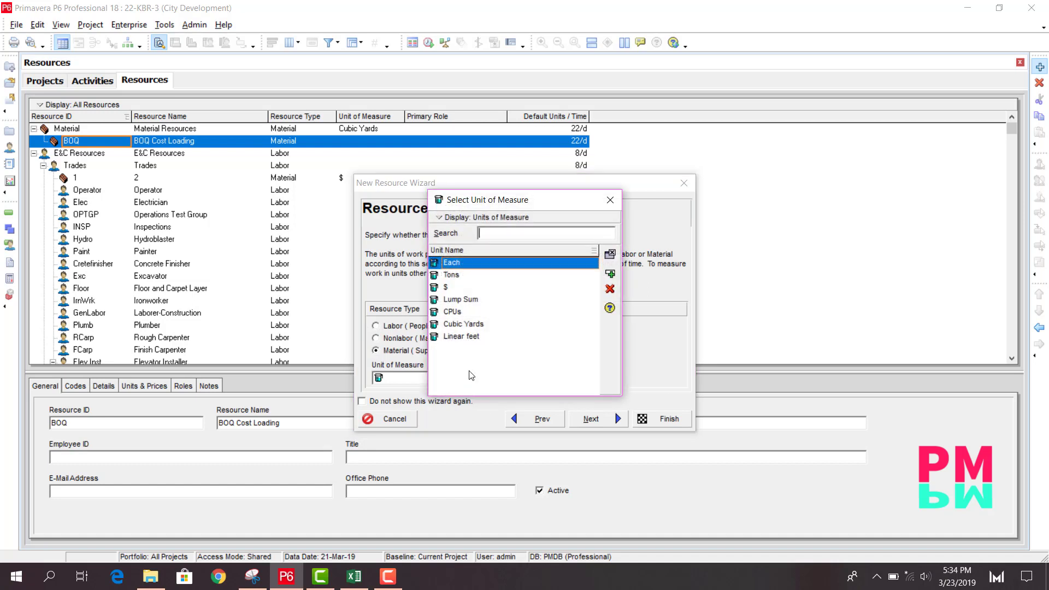
{"action": "double_click", "coordinate": [447, 288]}
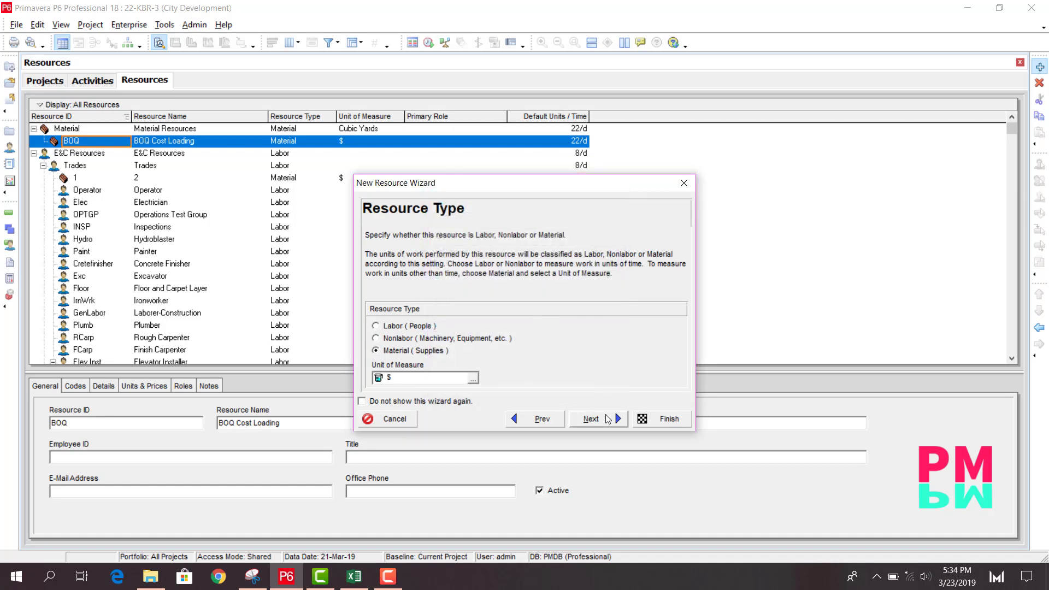
{"action": "left_click", "coordinate": [607, 419]}
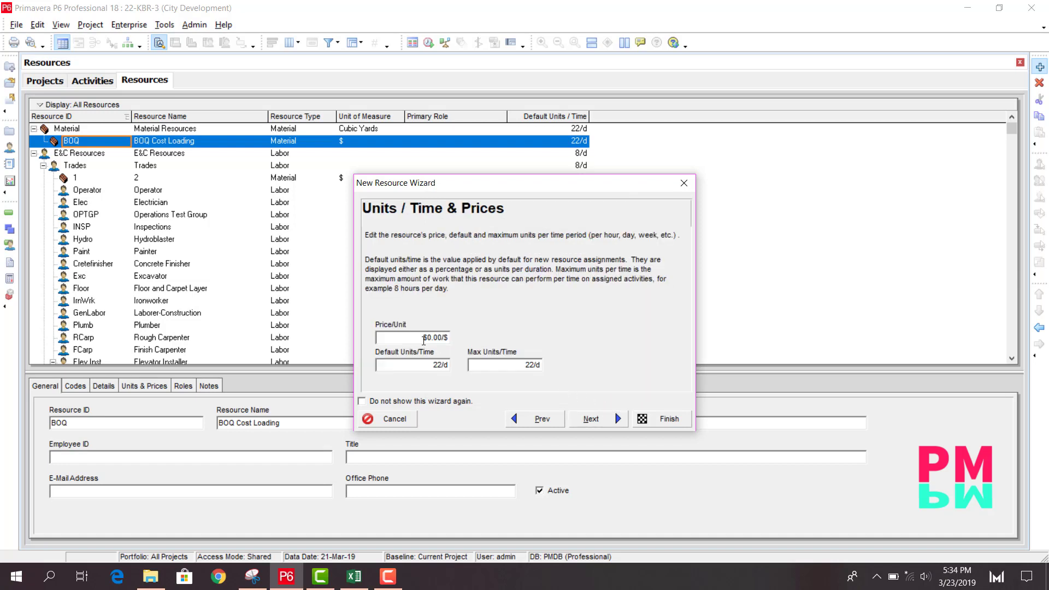
Step: Set the BOQ resource's price per unit, default units/time and maximum units/time each to 1
{"action": "left_click", "coordinate": [424, 340]}
{"action": "type", "text": "1"}
{"action": "left_click", "coordinate": [388, 363]}
{"action": "type", "text": "1"}
{"action": "left_click", "coordinate": [526, 364]}
{"action": "type", "text": "1"}
{"action": "left_click", "coordinate": [594, 418]}
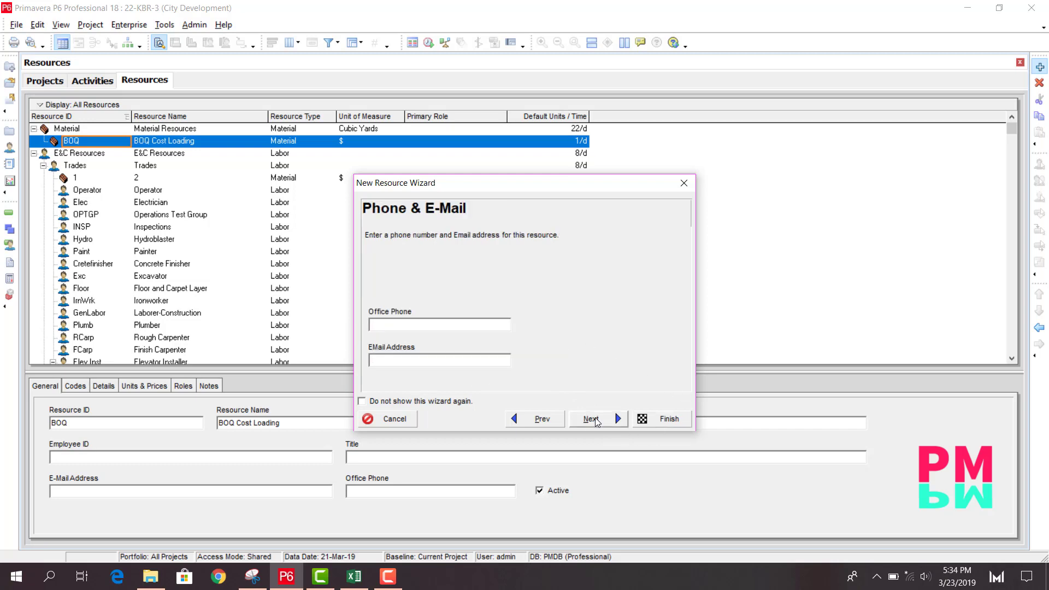
Step: Complete the BOQ resource with no contact details, the existing 7x24 calendar and auto-computed actuals
{"action": "left_click", "coordinate": [597, 415]}
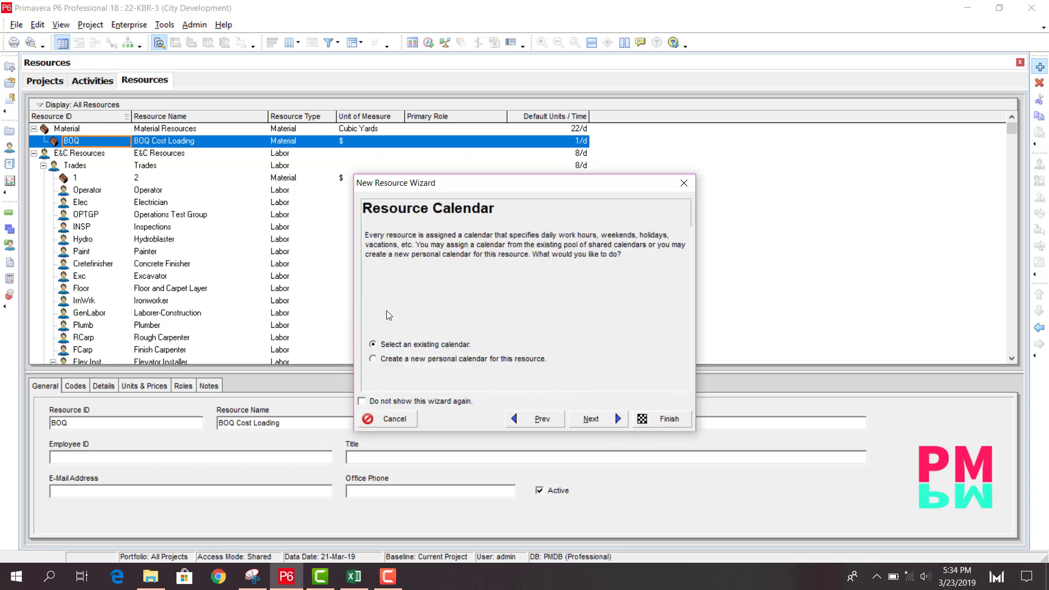
{"action": "left_click", "coordinate": [608, 424]}
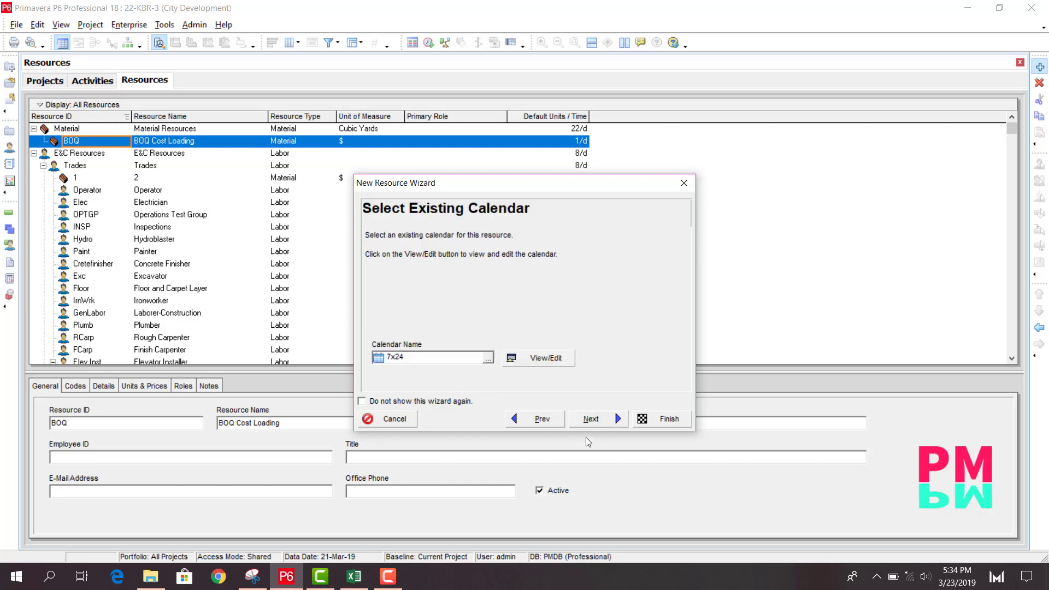
{"action": "left_click", "coordinate": [592, 417]}
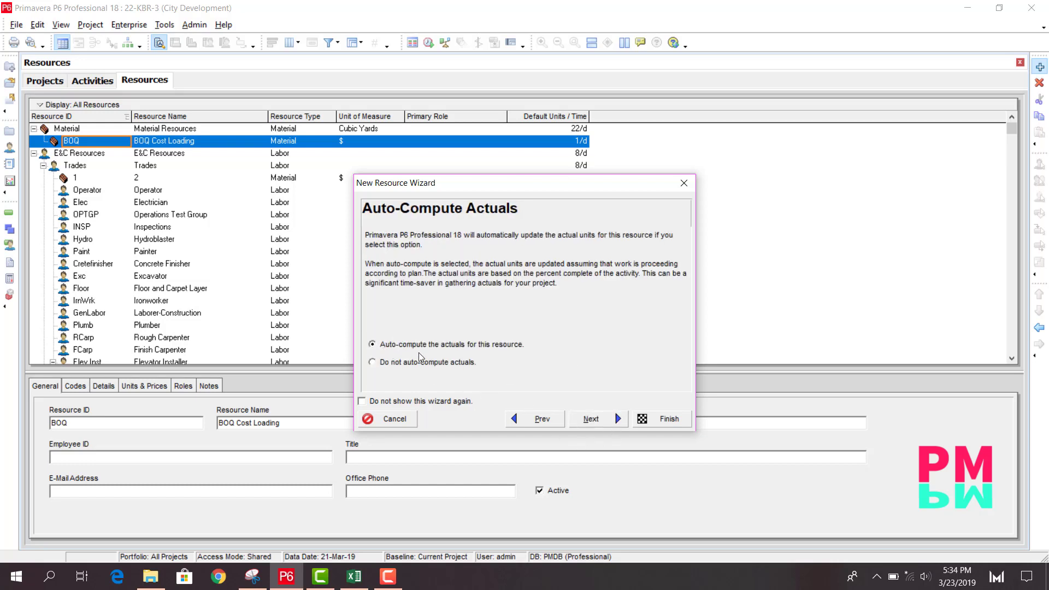
{"action": "left_click", "coordinate": [597, 419]}
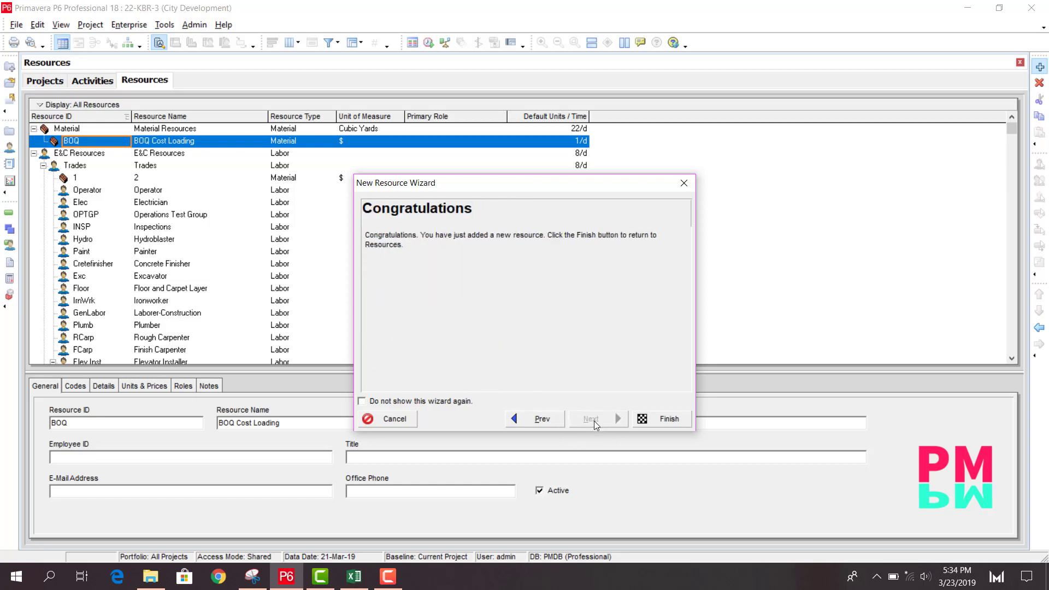
{"action": "left_click", "coordinate": [665, 419]}
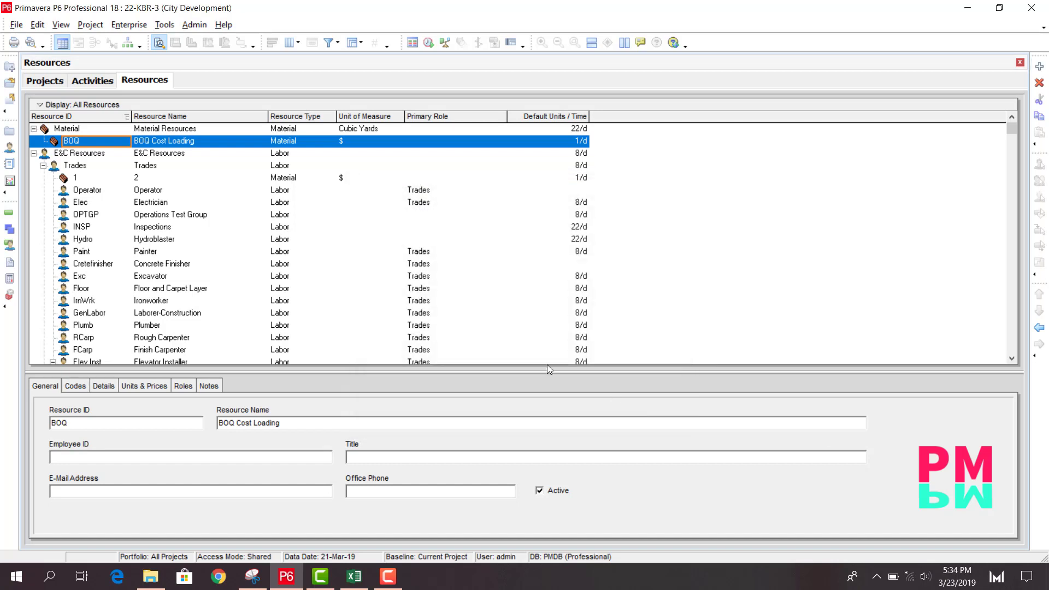
Step: Outdent the BOQ resource to the top level above Material and return to the project's activities
{"action": "left_click", "coordinate": [1040, 328]}
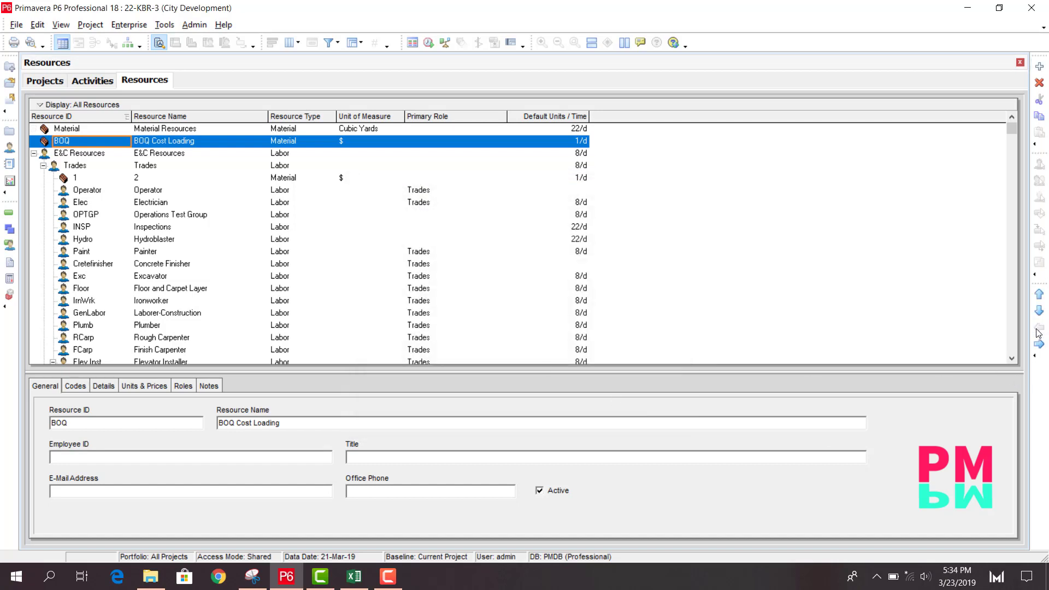
{"action": "left_click", "coordinate": [1039, 295]}
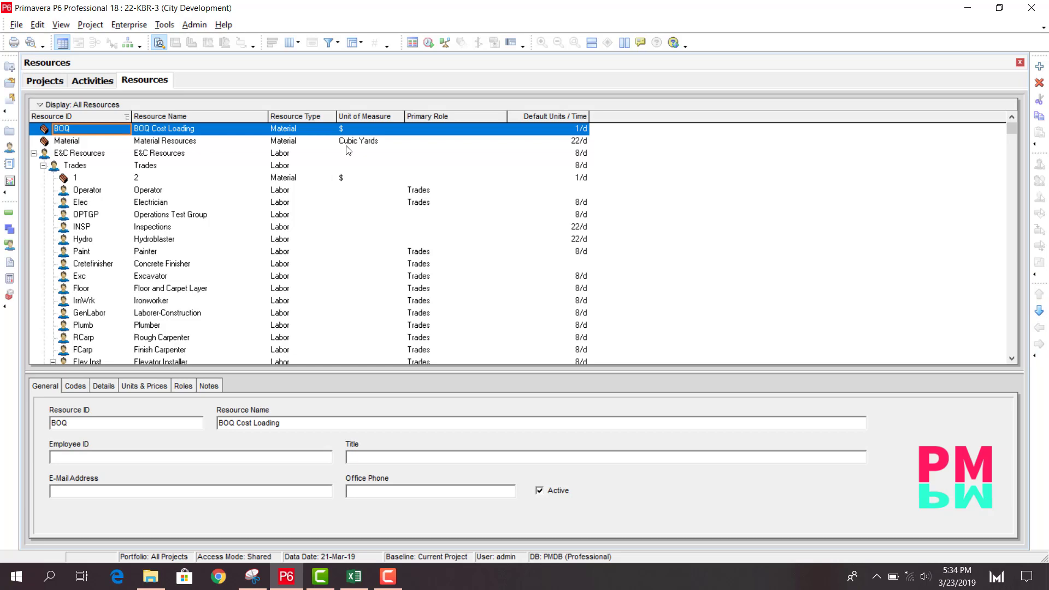
{"action": "left_click", "coordinate": [9, 217]}
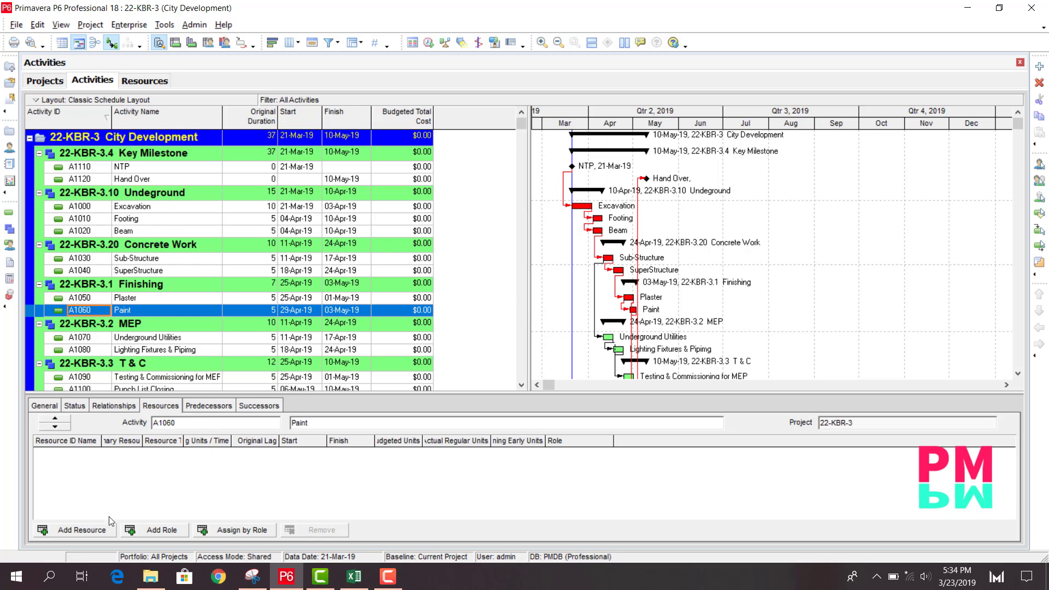
Step: Open the resource assignment dialog from the Excavation activity and enlarge it to show the full resource names
{"action": "left_click", "coordinate": [189, 206]}
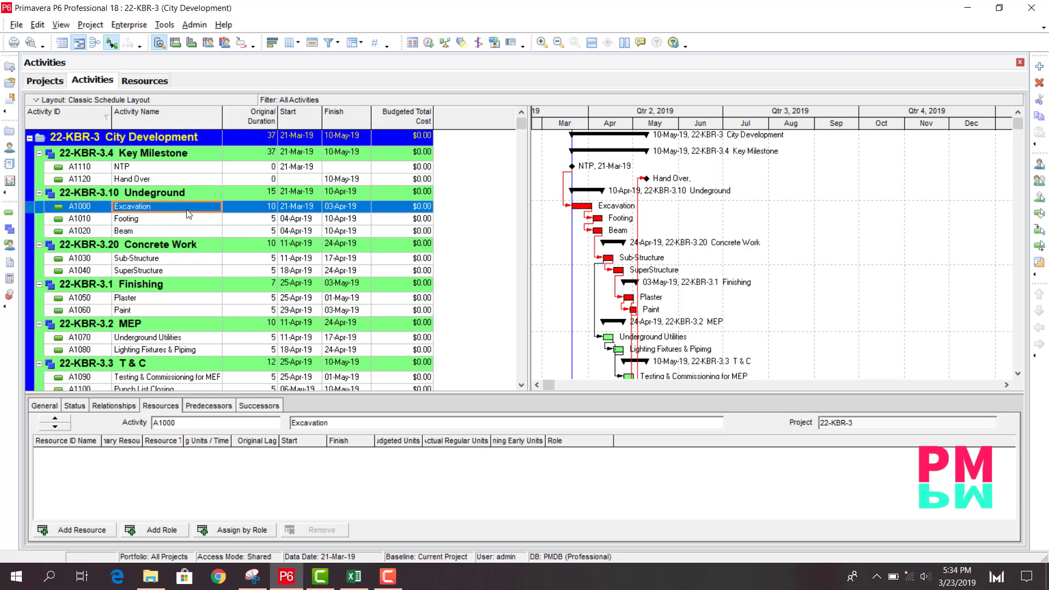
{"action": "left_click", "coordinate": [64, 530]}
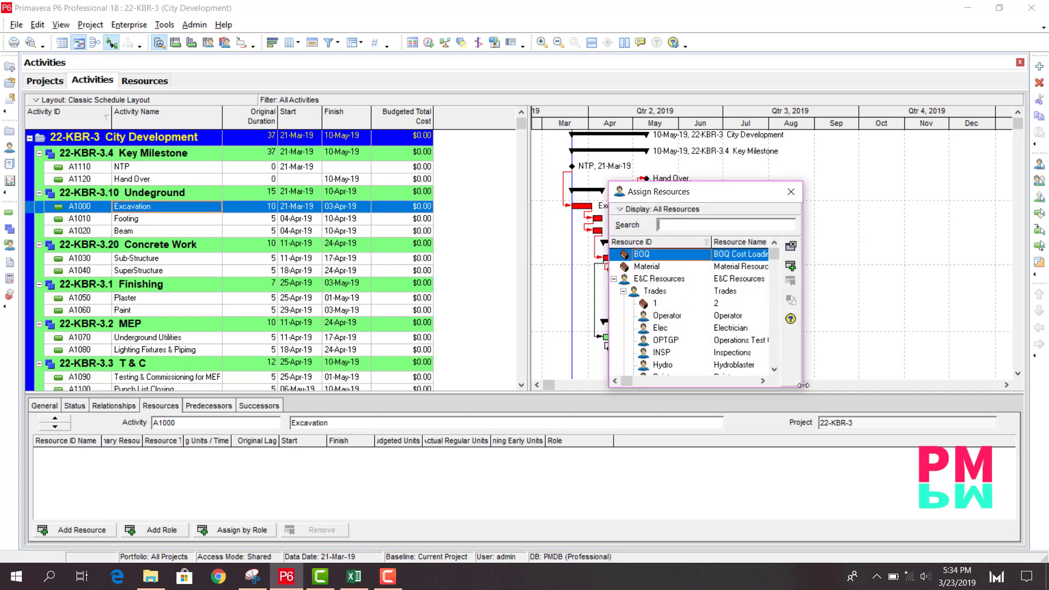
{"action": "left_click_drag", "start_coordinate": [800, 387], "coordinate": [956, 451]}
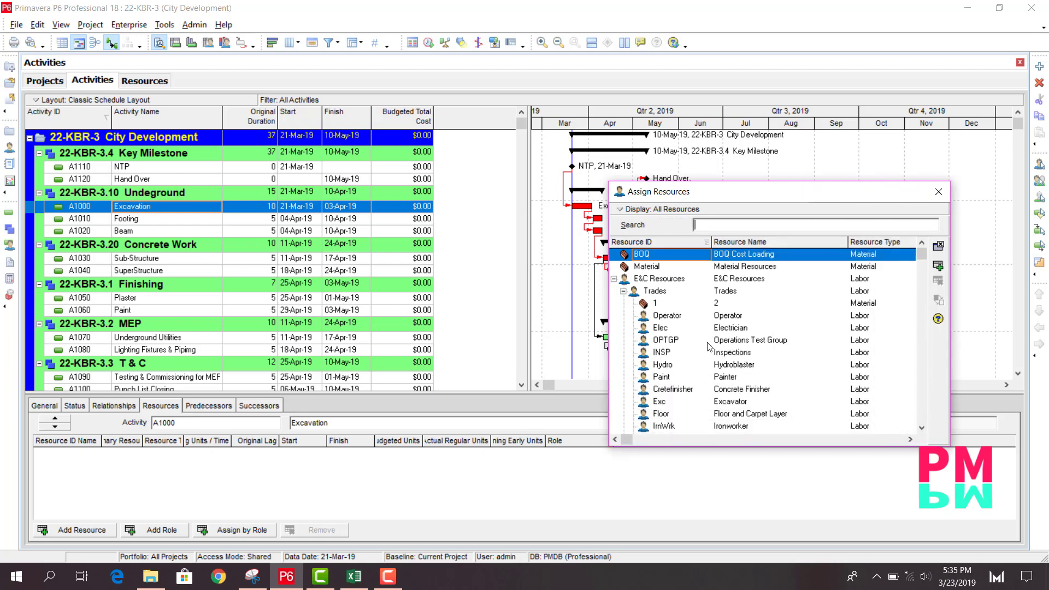
Step: Assign the BOQ resource to everything from the City Development project row through Punch List Closing, and close the assignment dialog
{"action": "left_click", "coordinate": [200, 143]}
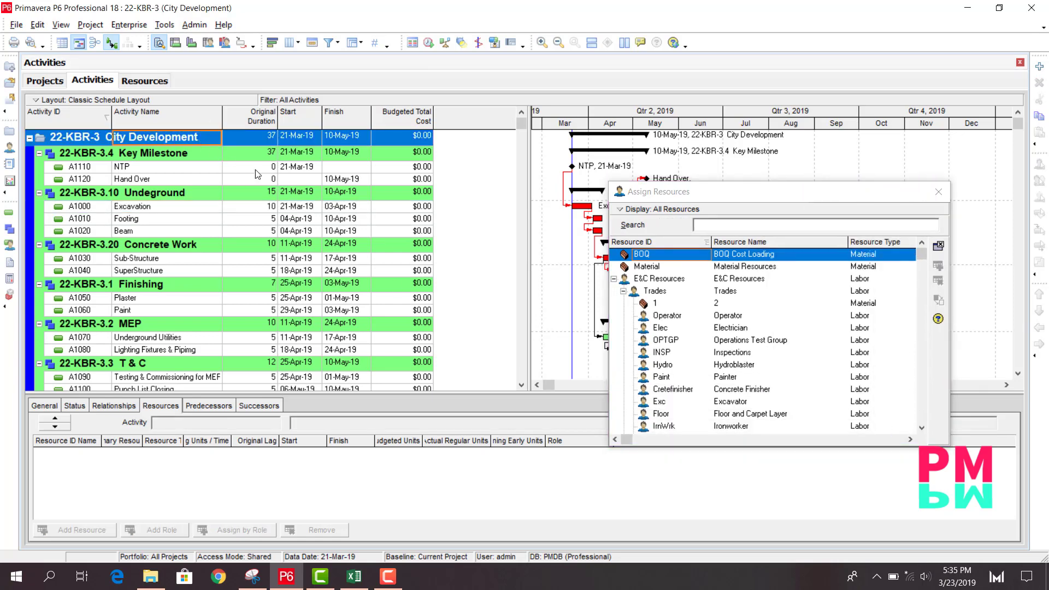
{"action": "left_click_drag", "start_coordinate": [520, 127], "coordinate": [537, 385]}
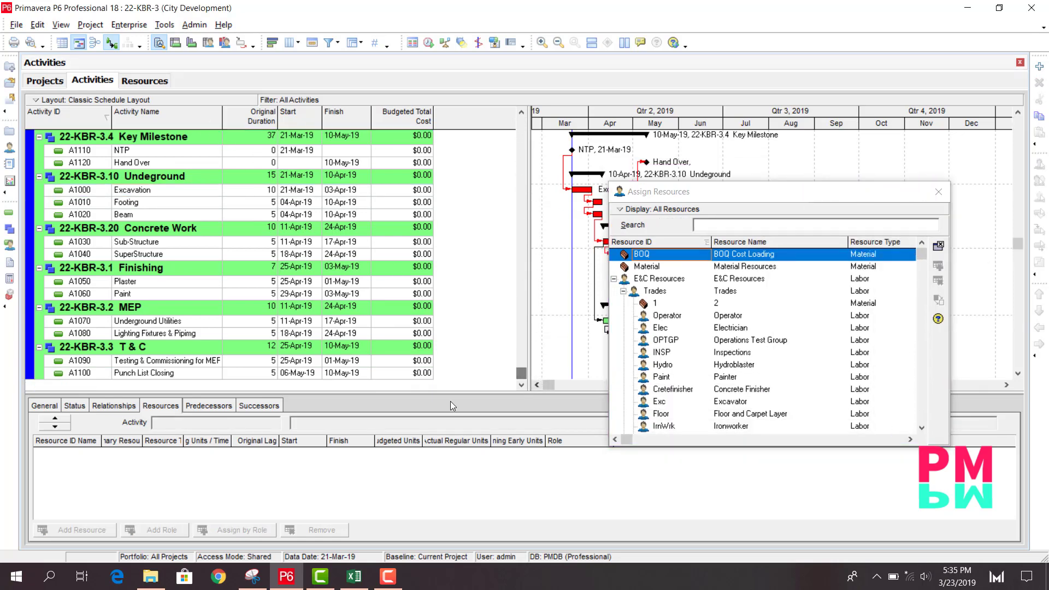
{"action": "left_click", "coordinate": [244, 373], "text": "shift"}
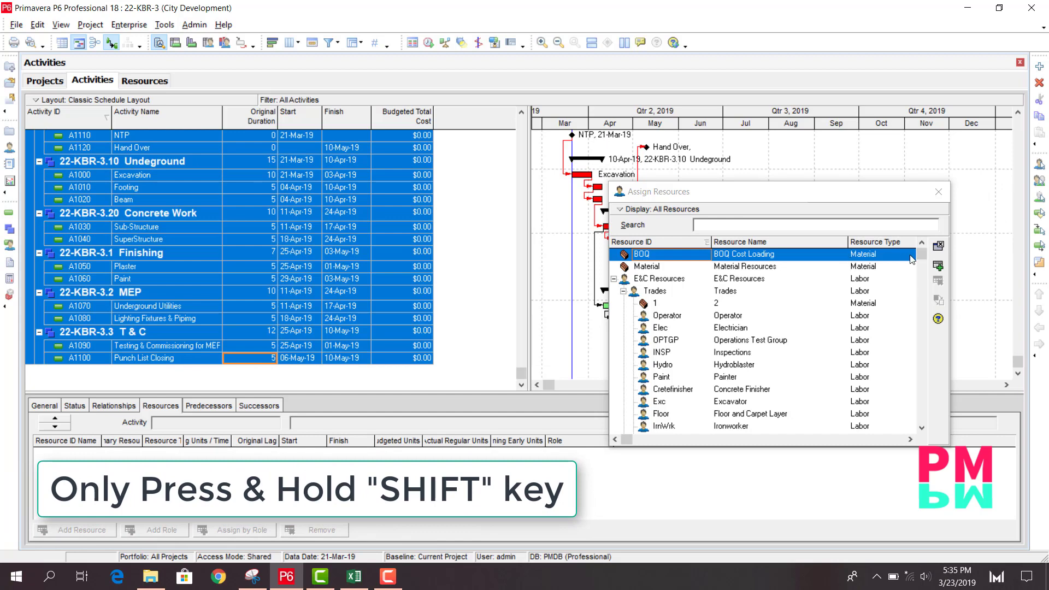
{"action": "left_click", "coordinate": [938, 266]}
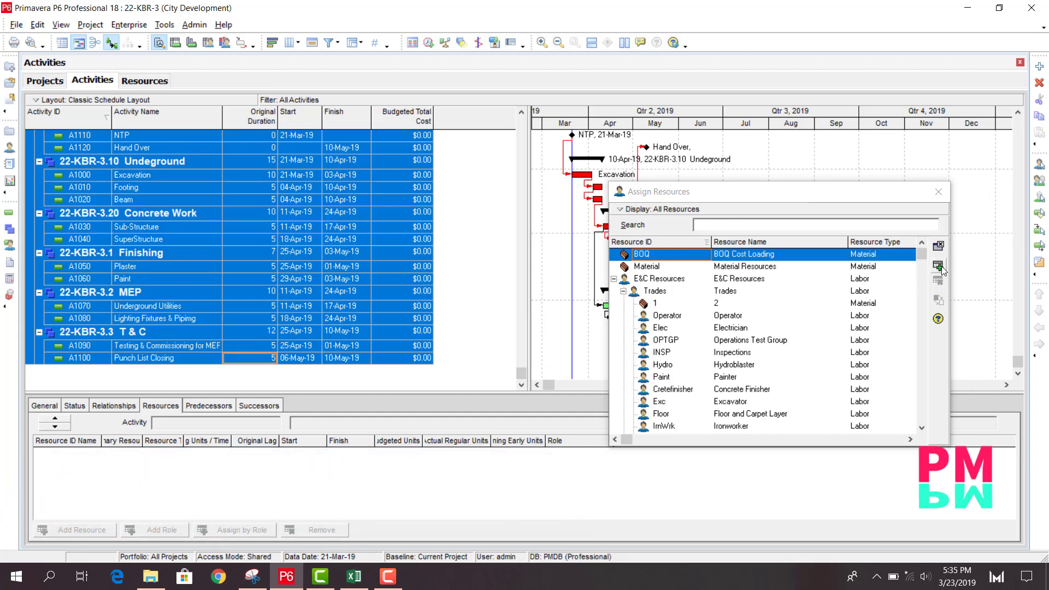
{"action": "left_click_drag", "start_coordinate": [937, 200], "coordinate": [922, 205]}
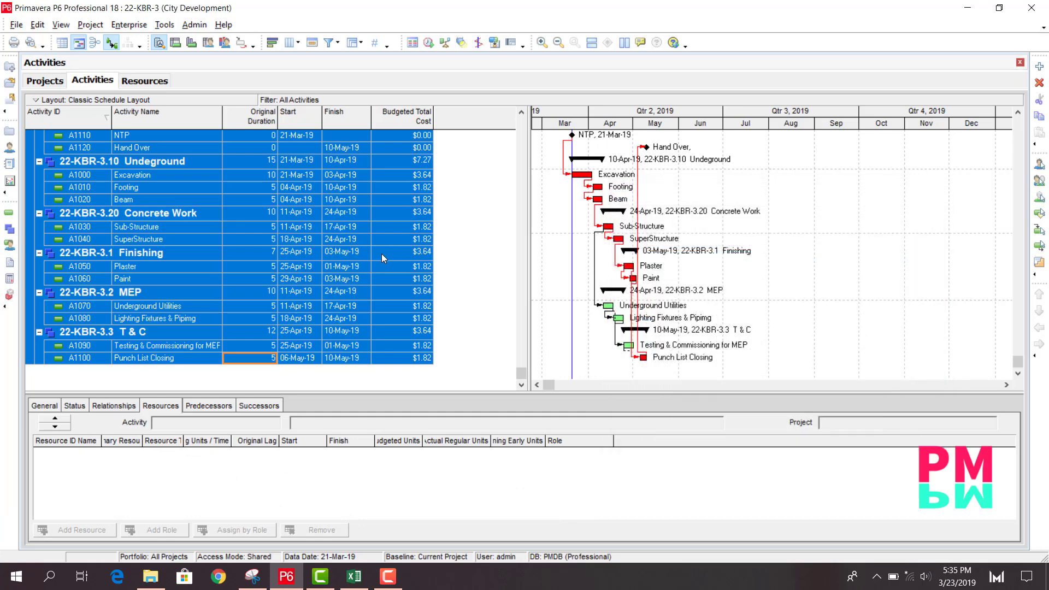
Step: Check the resource assignments of NTP, Excavation, Footing, Beam and Sub-Structure
{"action": "scroll", "coordinate": [382, 257], "scroll_direction": "up", "scroll_amount": 2}
{"action": "left_click", "coordinate": [152, 170]}
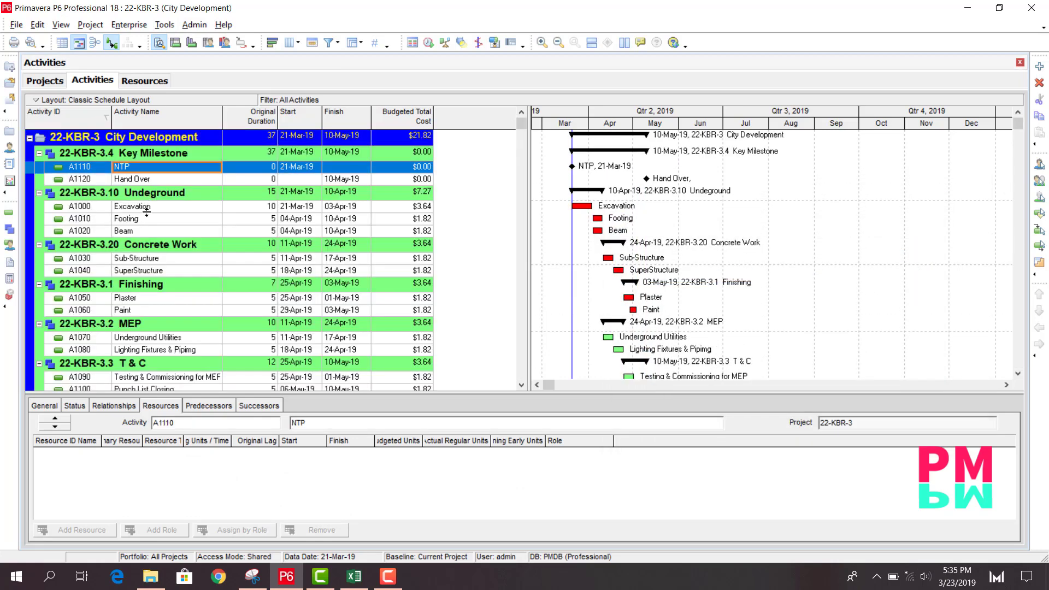
{"action": "left_click", "coordinate": [152, 207]}
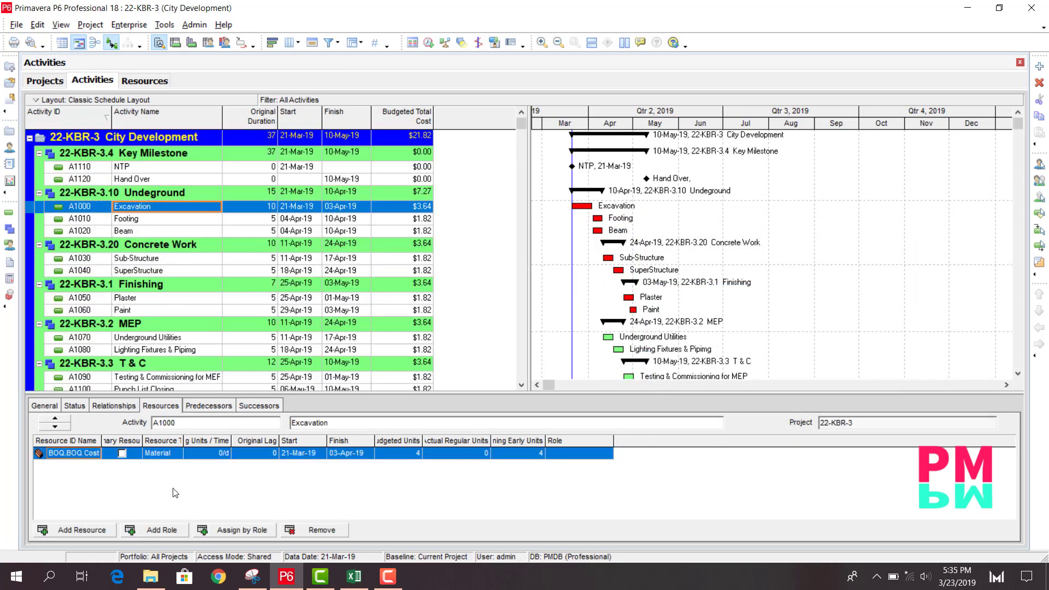
{"action": "left_click", "coordinate": [155, 221]}
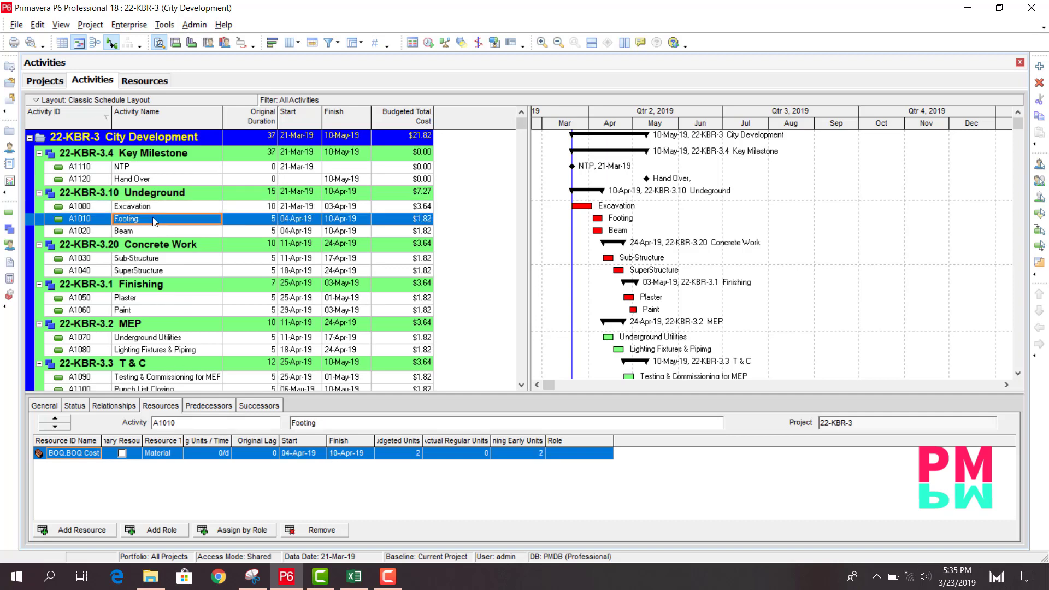
{"action": "left_click", "coordinate": [148, 230]}
{"action": "left_click", "coordinate": [176, 259]}
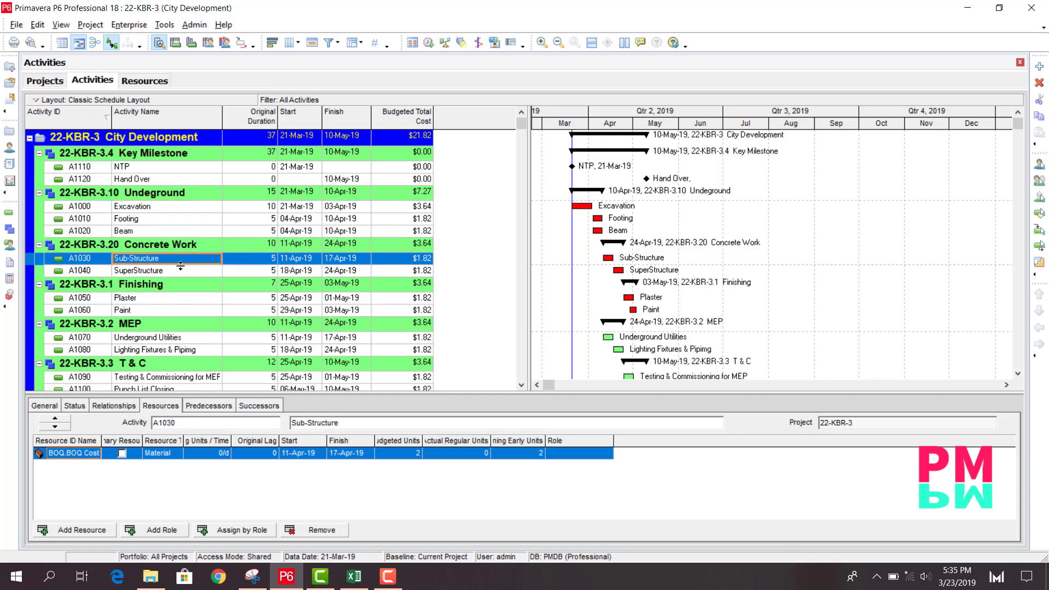
Step: Schedule the project with the 21-Mar-19 data date and select the City Development row
{"action": "left_click", "coordinate": [430, 43]}
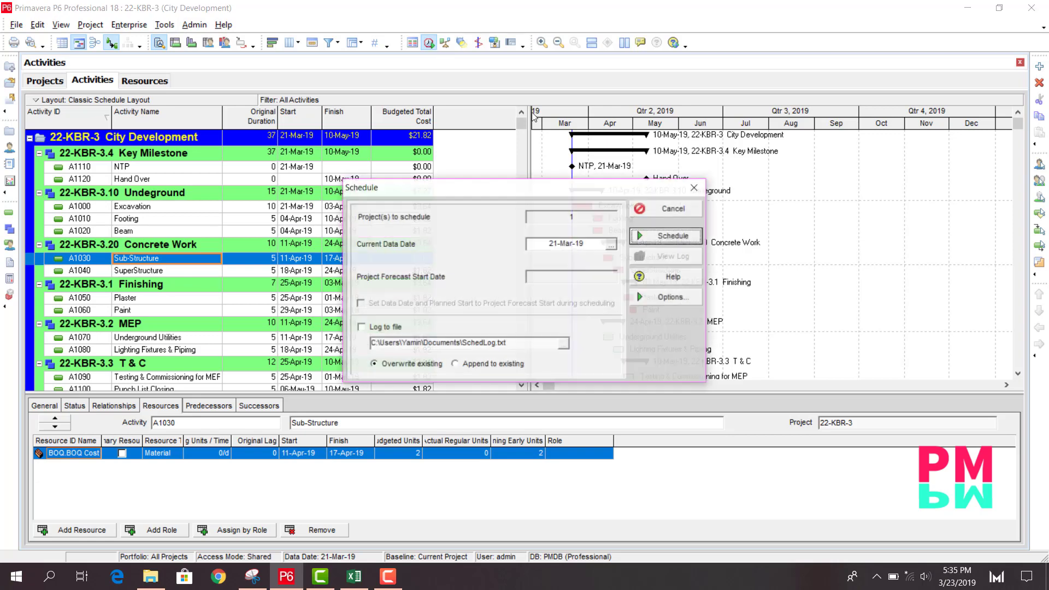
{"action": "left_click", "coordinate": [658, 243]}
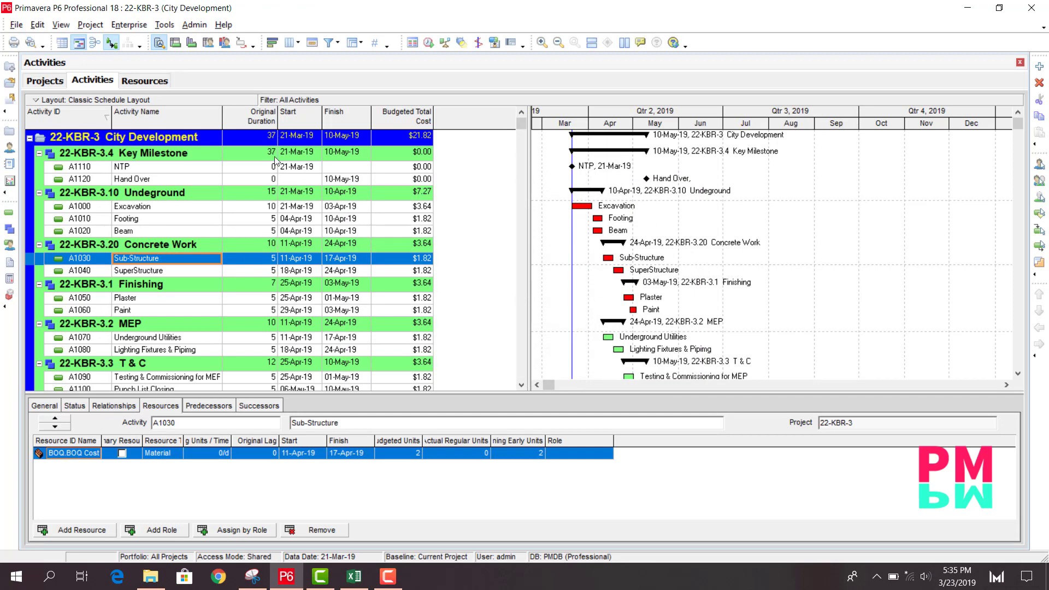
{"action": "left_click", "coordinate": [283, 138]}
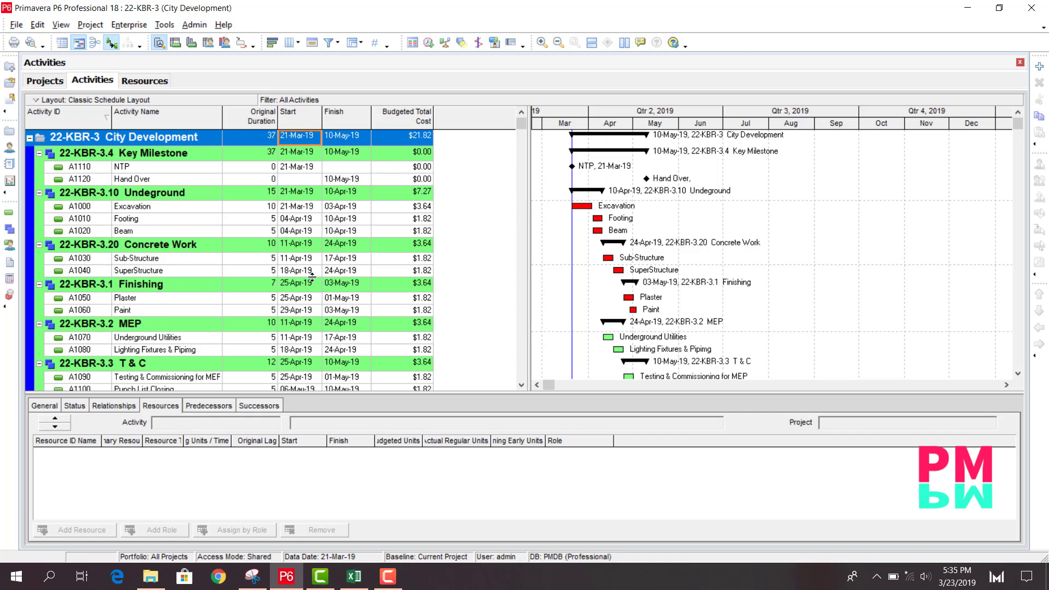
Step: Start an export in the Spreadsheet (XLSX) format and proceed to the export types
{"action": "left_click", "coordinate": [16, 25]}
{"action": "left_click", "coordinate": [43, 168]}
{"action": "left_click", "coordinate": [400, 318]}
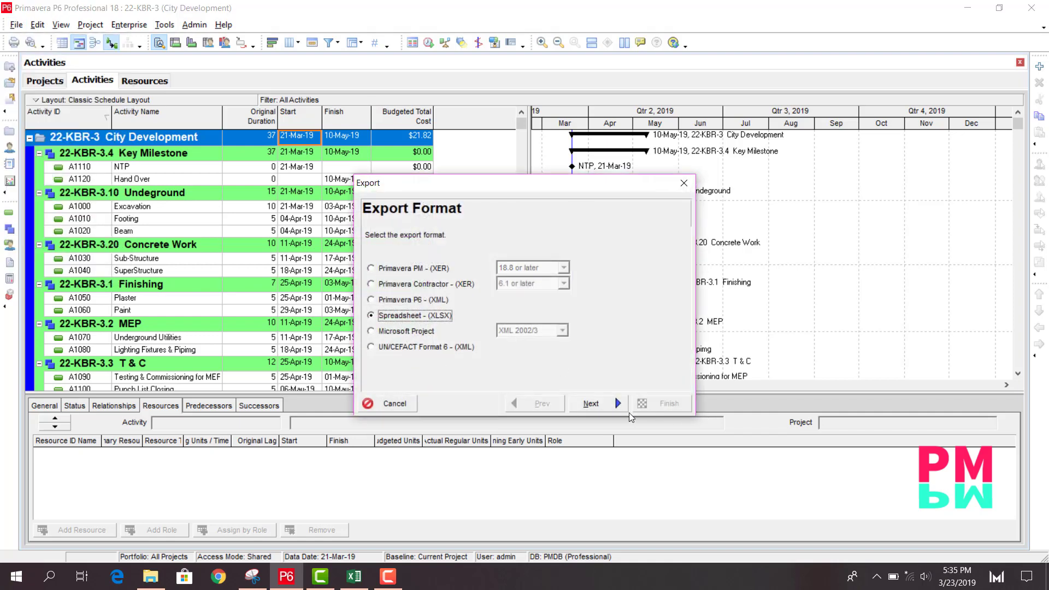
{"action": "left_click", "coordinate": [601, 405]}
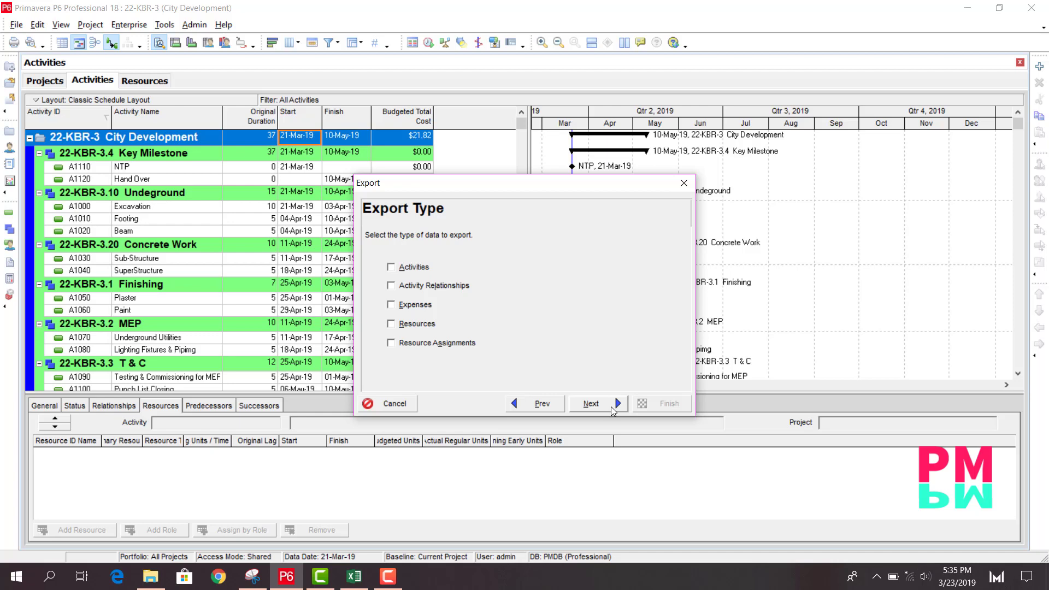
Step: Include Activities and Resource Assignments in the export, and choose project 22-KBR-3 City Development as the source
{"action": "left_click", "coordinate": [405, 268]}
{"action": "left_click", "coordinate": [392, 343]}
{"action": "left_click", "coordinate": [607, 403]}
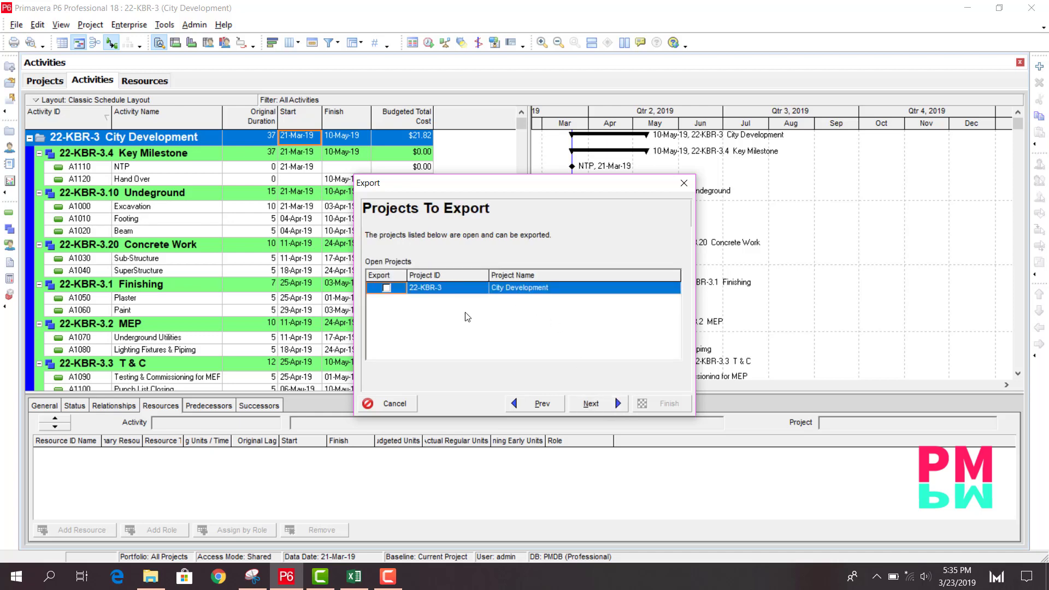
{"action": "left_click", "coordinate": [387, 289]}
{"action": "left_click", "coordinate": [574, 409]}
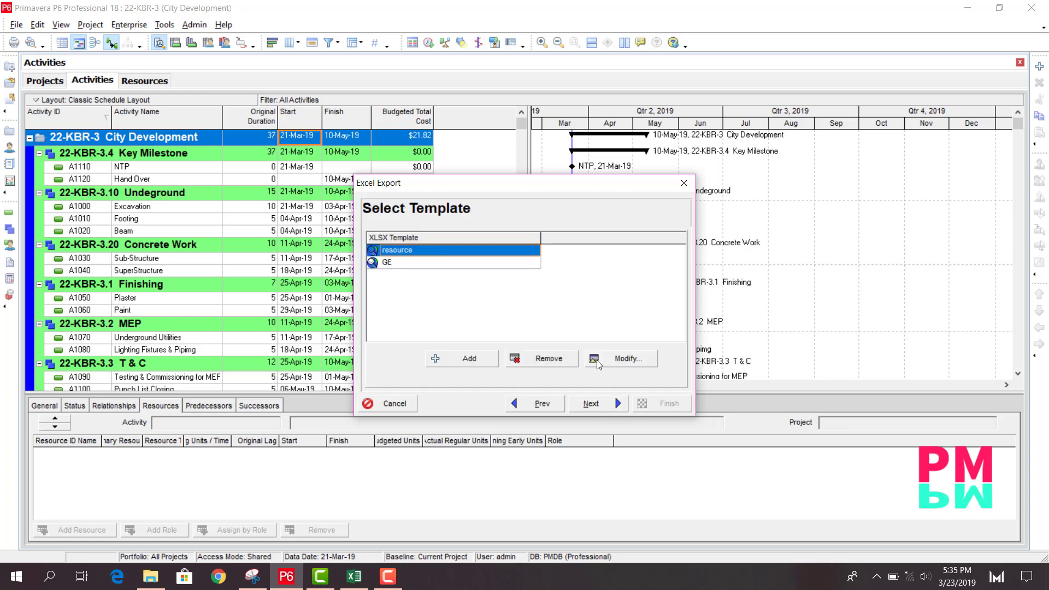
Step: Open the resource export template for modification and set its subject area to Resource Assignments
{"action": "left_click", "coordinate": [624, 360]}
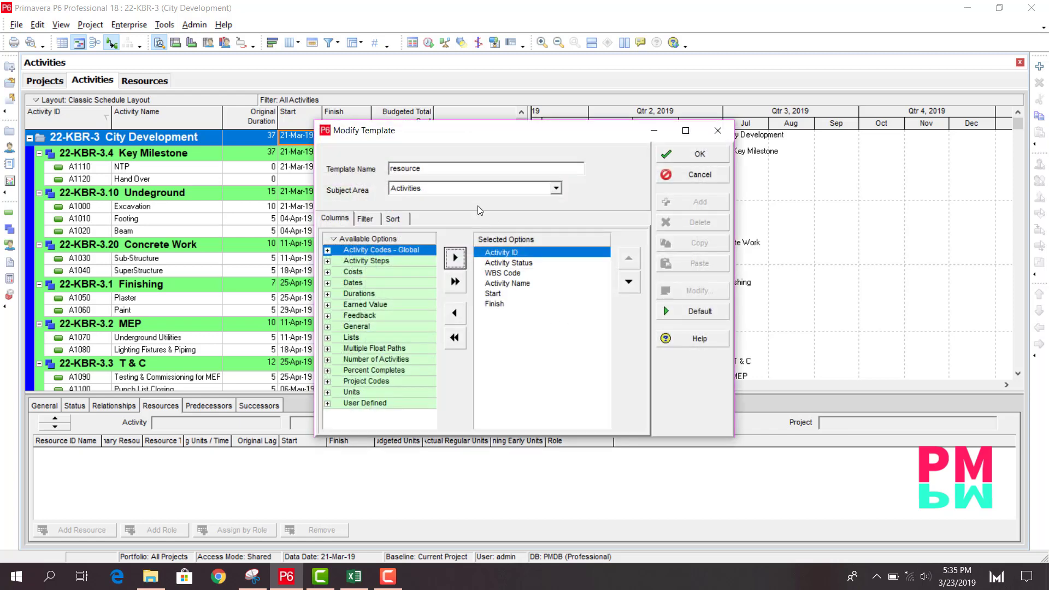
{"action": "left_click", "coordinate": [473, 188]}
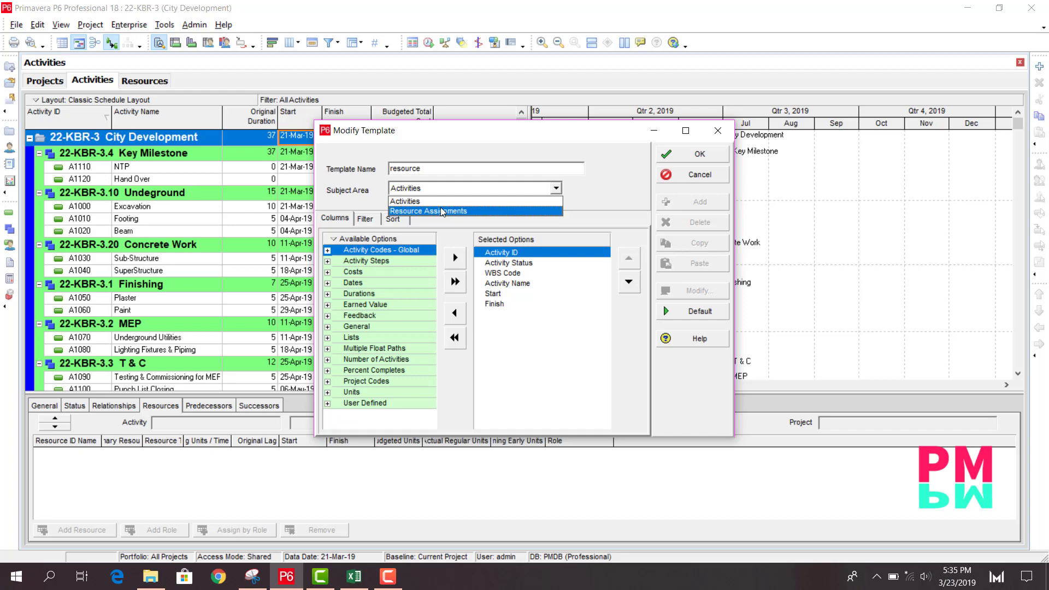
{"action": "left_click", "coordinate": [443, 211]}
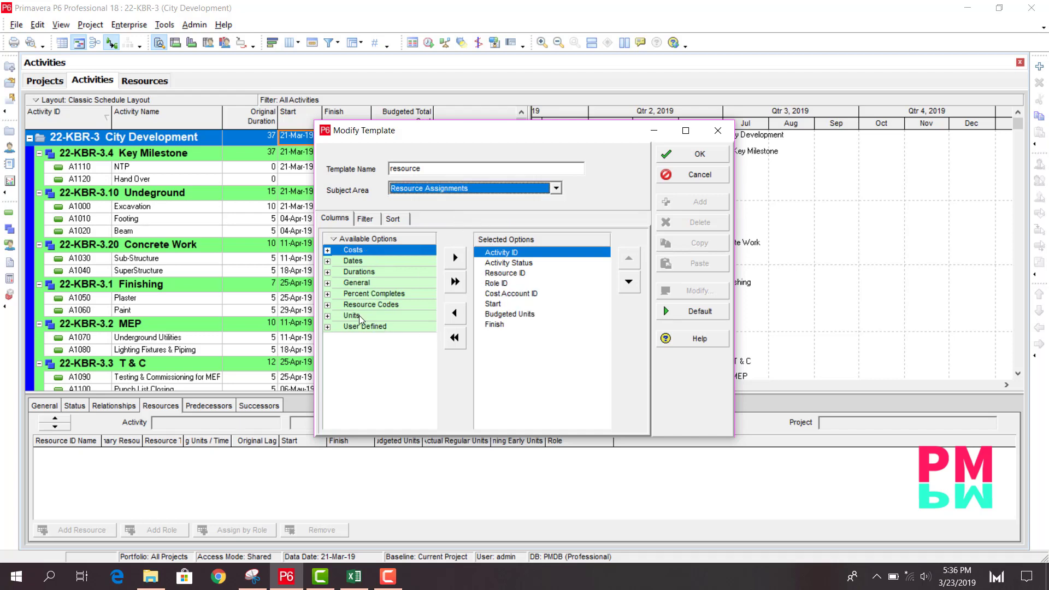
Step: Remove Budgeted Units from the template's selected columns and add it back from the Units group after Finish
{"action": "left_click", "coordinate": [510, 315]}
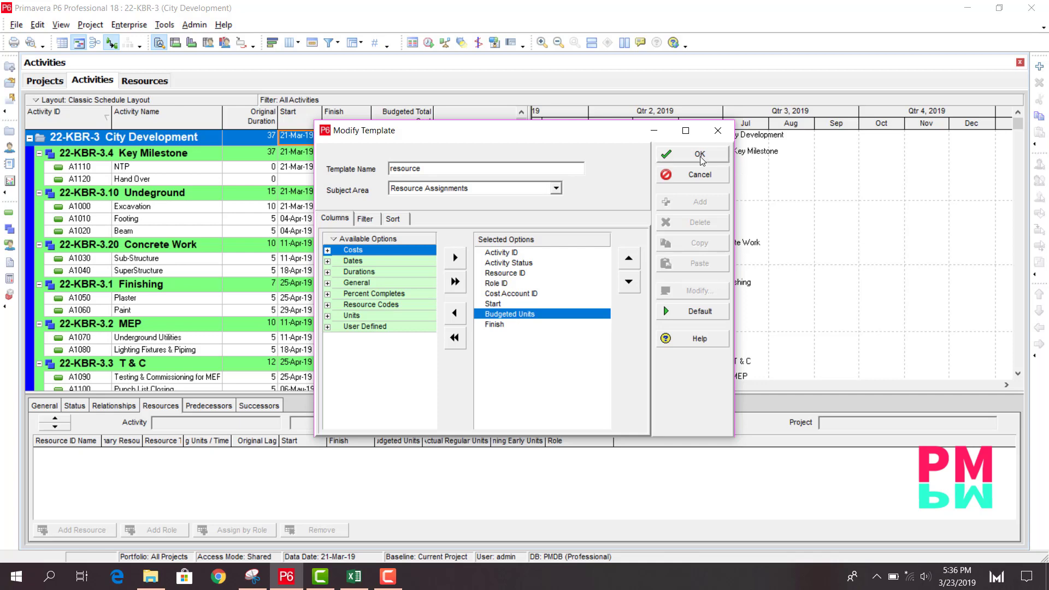
{"action": "left_click", "coordinate": [328, 316]}
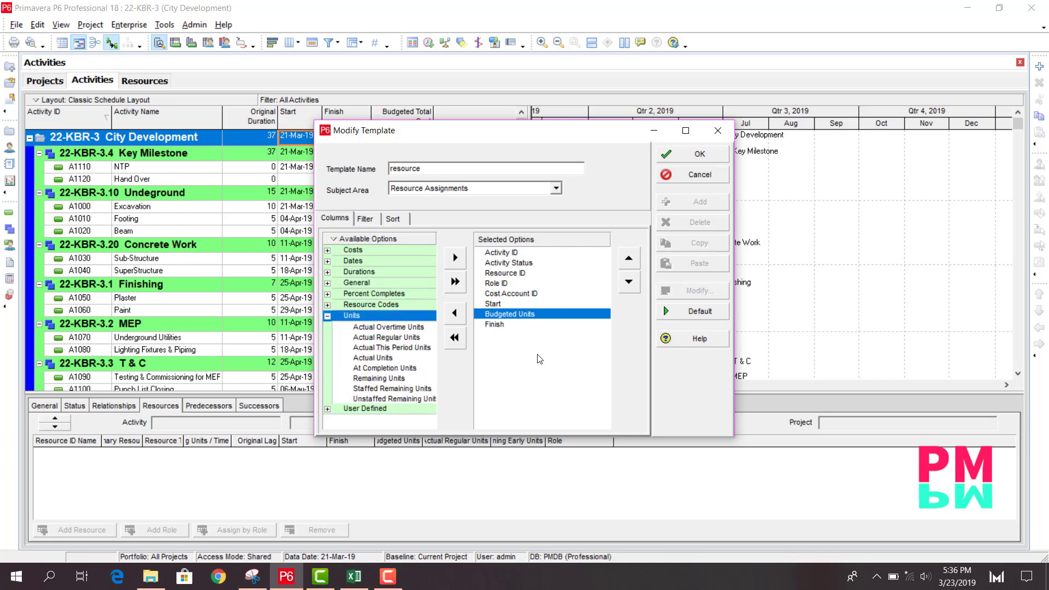
{"action": "double_click", "coordinate": [533, 314]}
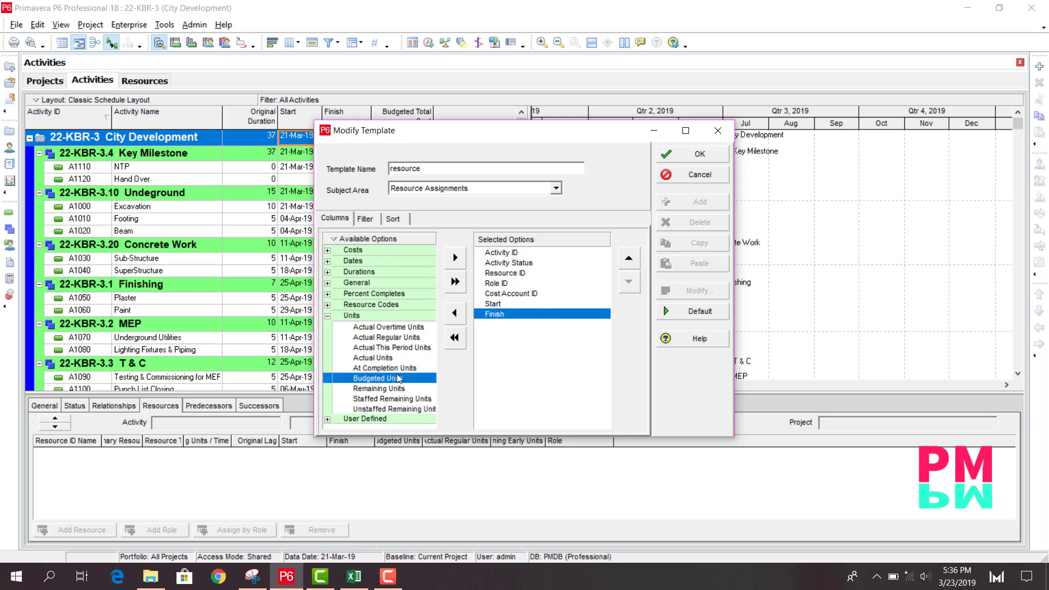
{"action": "double_click", "coordinate": [398, 379]}
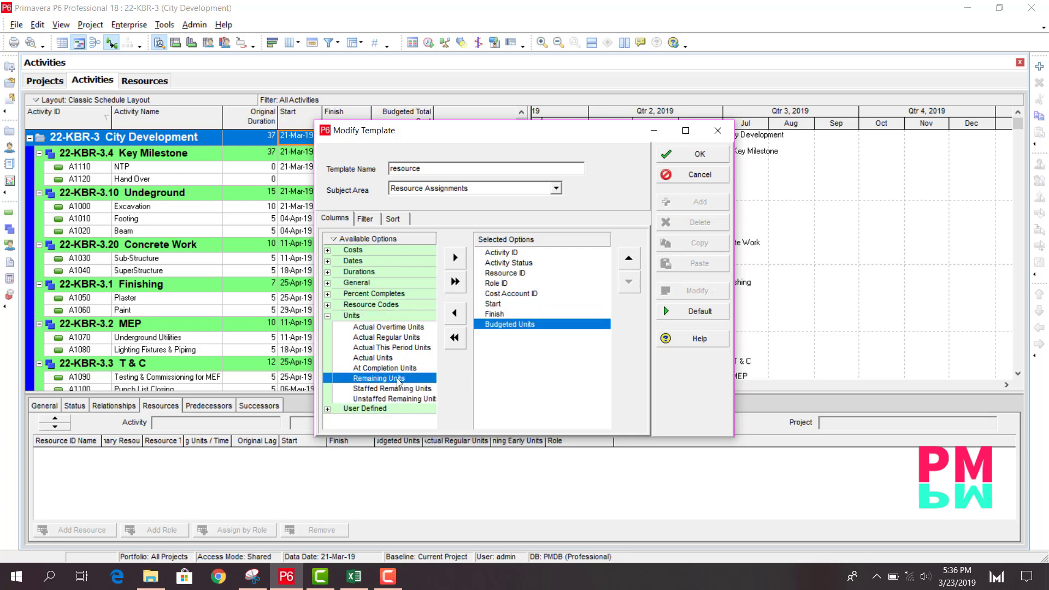
Step: Move Budgeted Units up to directly above Start in the resource template, save the template and proceed to the export file selection
{"action": "left_click", "coordinate": [632, 260]}
{"action": "left_click", "coordinate": [633, 260]}
{"action": "left_click", "coordinate": [714, 160]}
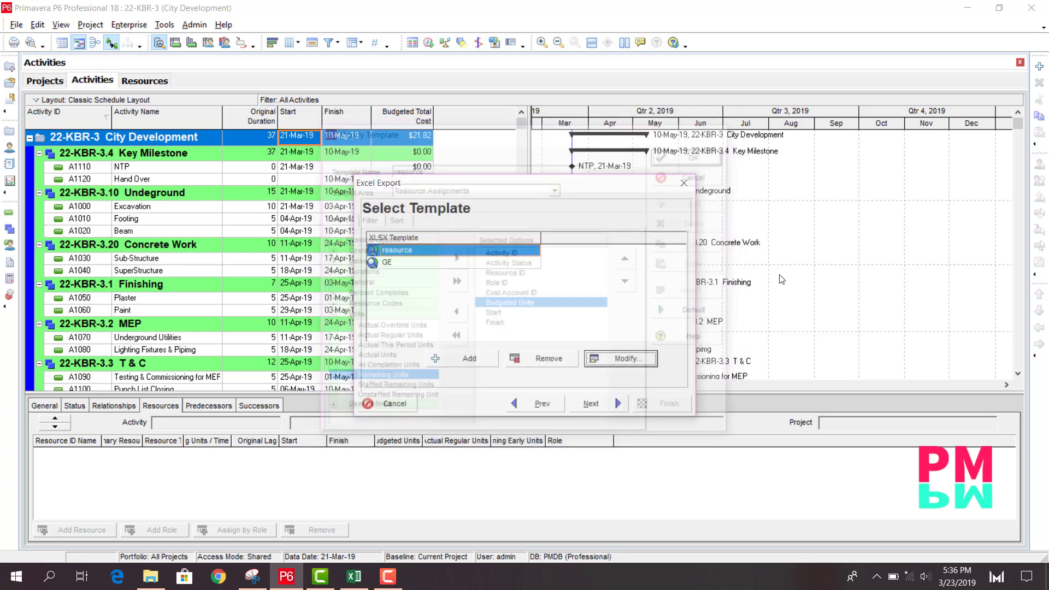
{"action": "left_click", "coordinate": [588, 407]}
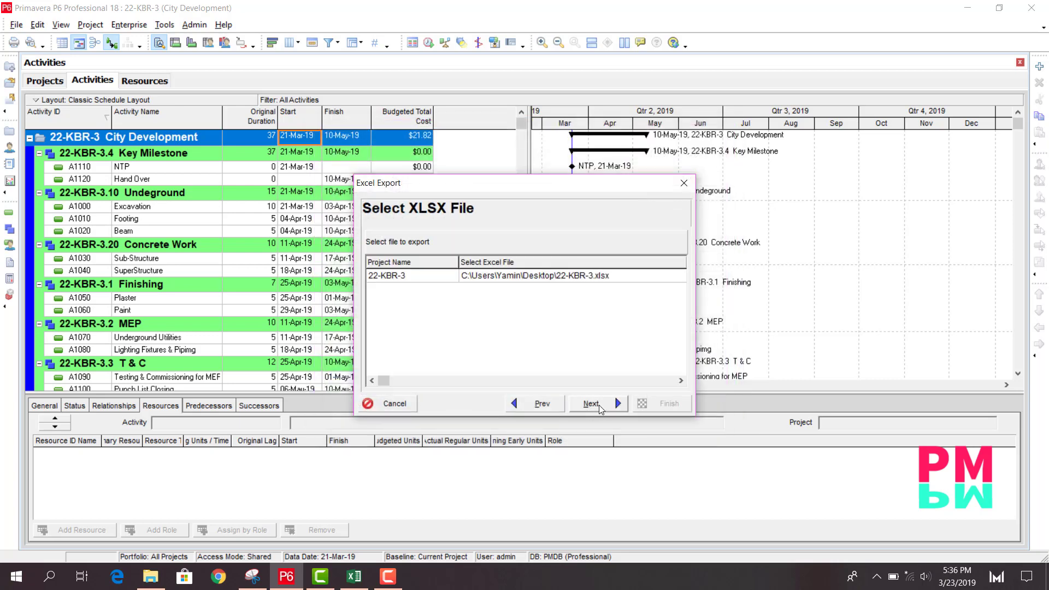
Step: Set the export destination to a file named 22-KBR-3 in the Cost Loading folder on the Desktop
{"action": "left_click", "coordinate": [601, 278]}
{"action": "left_click", "coordinate": [576, 281]}
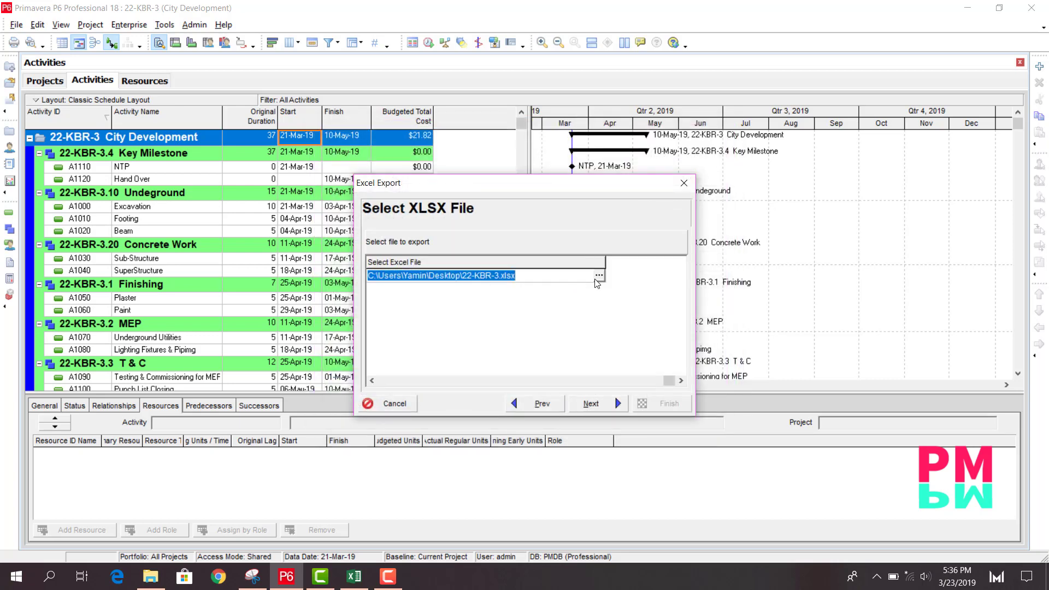
{"action": "left_click", "coordinate": [595, 279]}
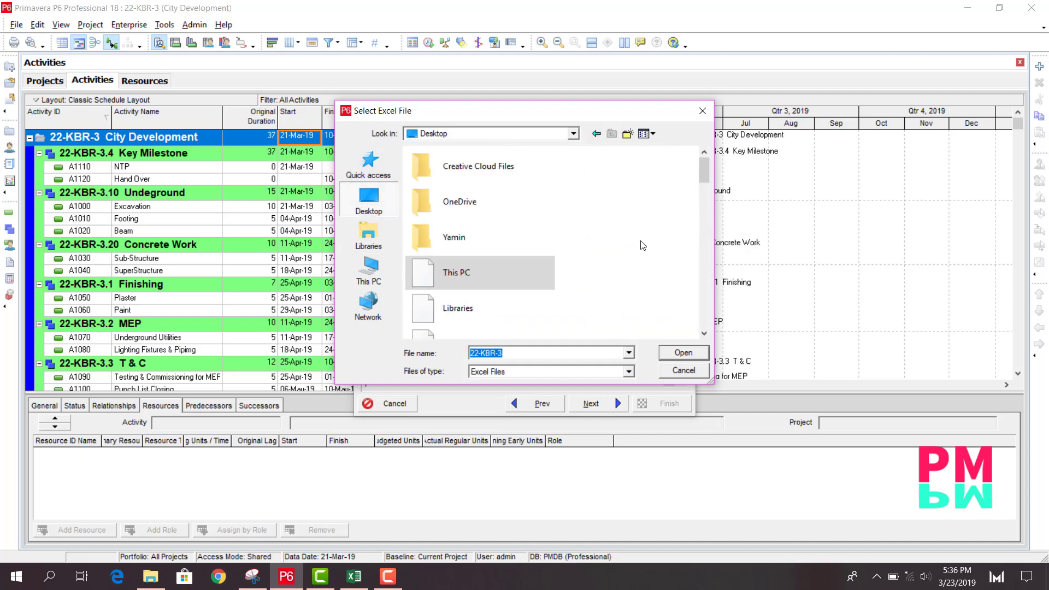
{"action": "scroll", "coordinate": [575, 274], "scroll_direction": "down", "scroll_amount": 5}
{"action": "scroll", "coordinate": [574, 275], "scroll_direction": "down", "scroll_amount": 10}
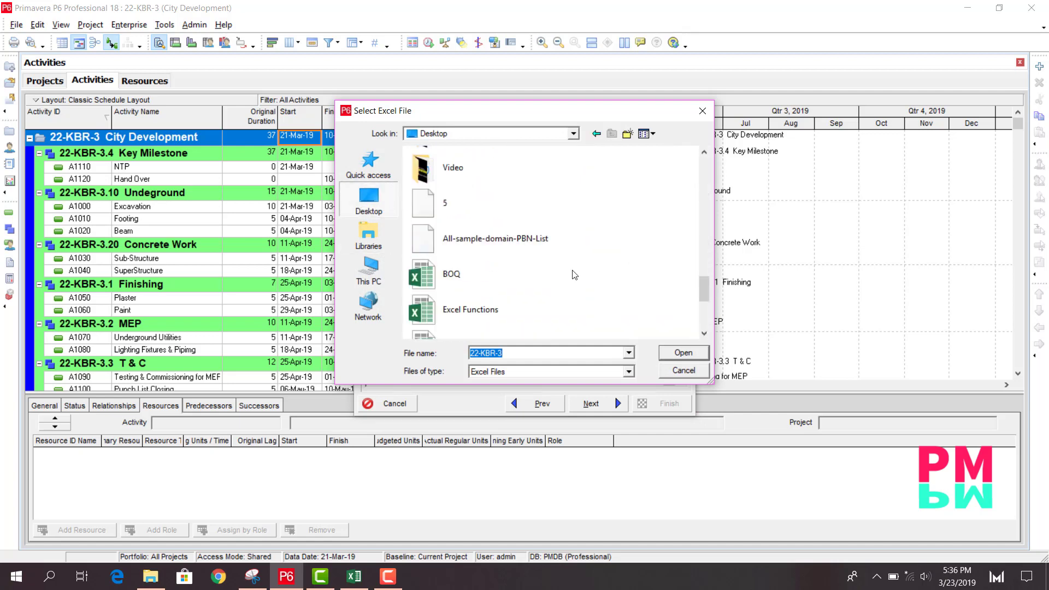
{"action": "scroll", "coordinate": [574, 275], "scroll_direction": "up", "scroll_amount": 9}
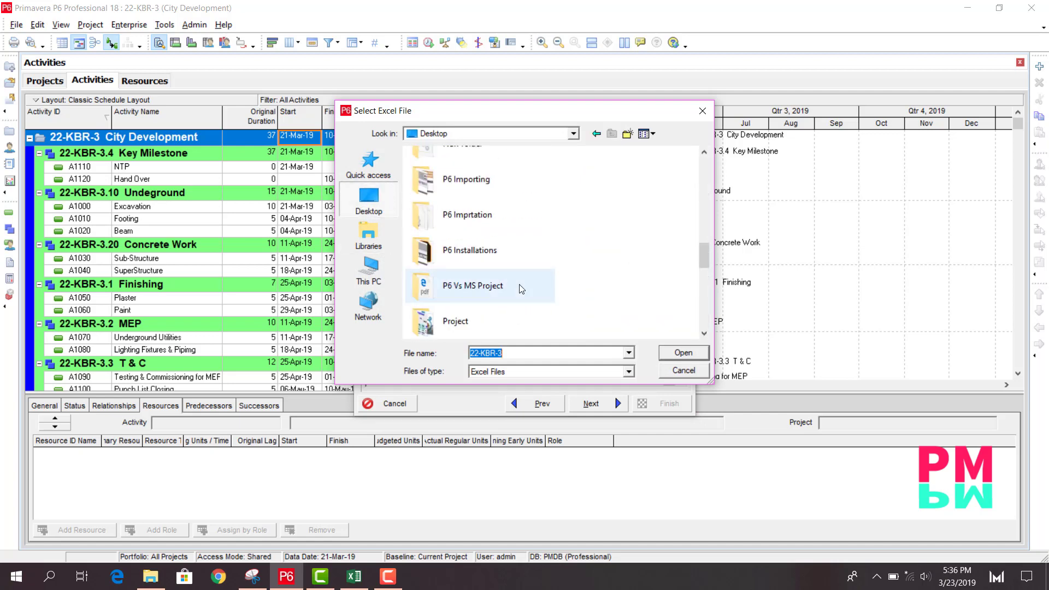
{"action": "scroll", "coordinate": [503, 280], "scroll_direction": "up", "scroll_amount": 8}
{"action": "scroll", "coordinate": [503, 280], "scroll_direction": "up", "scroll_amount": 2}
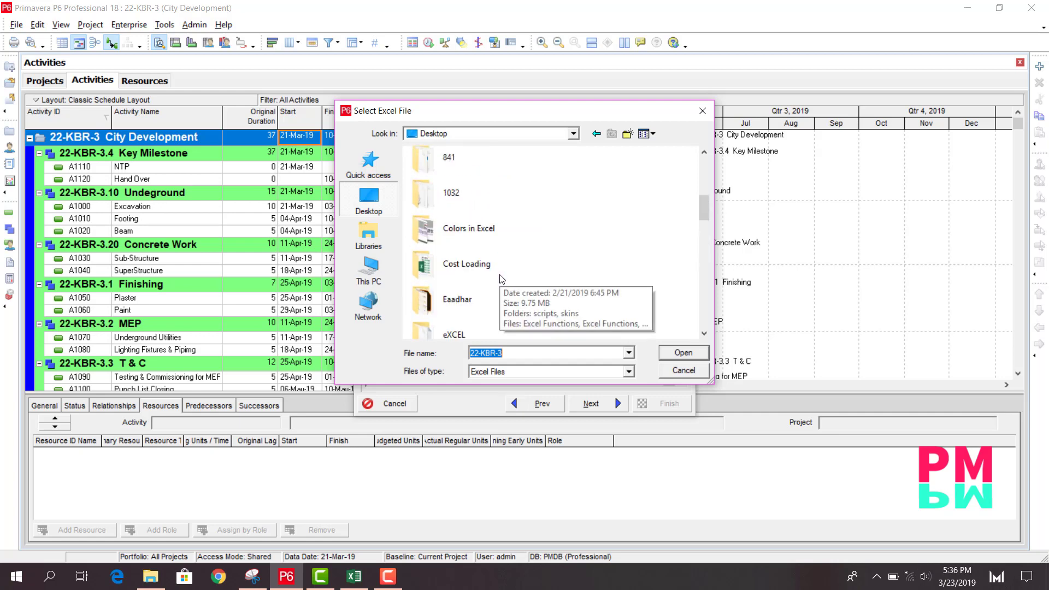
{"action": "double_click", "coordinate": [480, 268]}
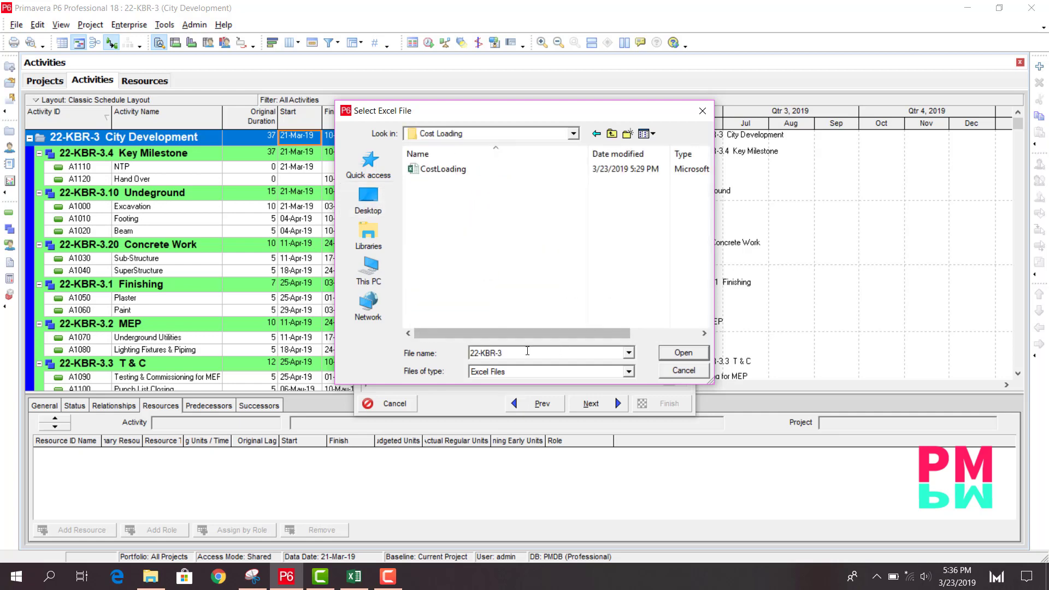
{"action": "left_click", "coordinate": [678, 355]}
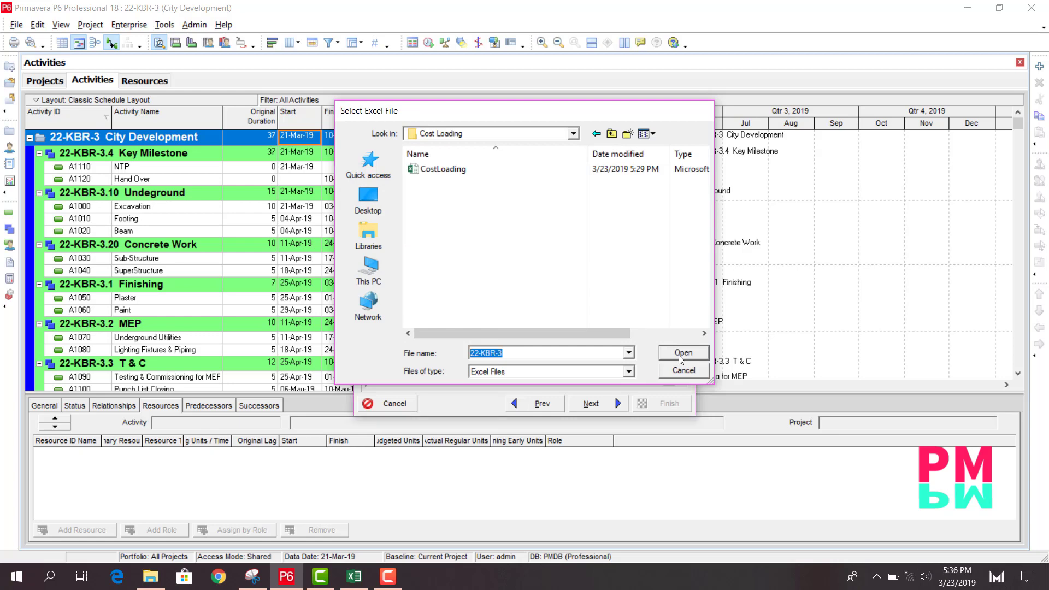
Step: Proceed to the export summary and complete the Excel export of activities and resource assignments
{"action": "left_click", "coordinate": [591, 403]}
{"action": "left_click", "coordinate": [672, 407]}
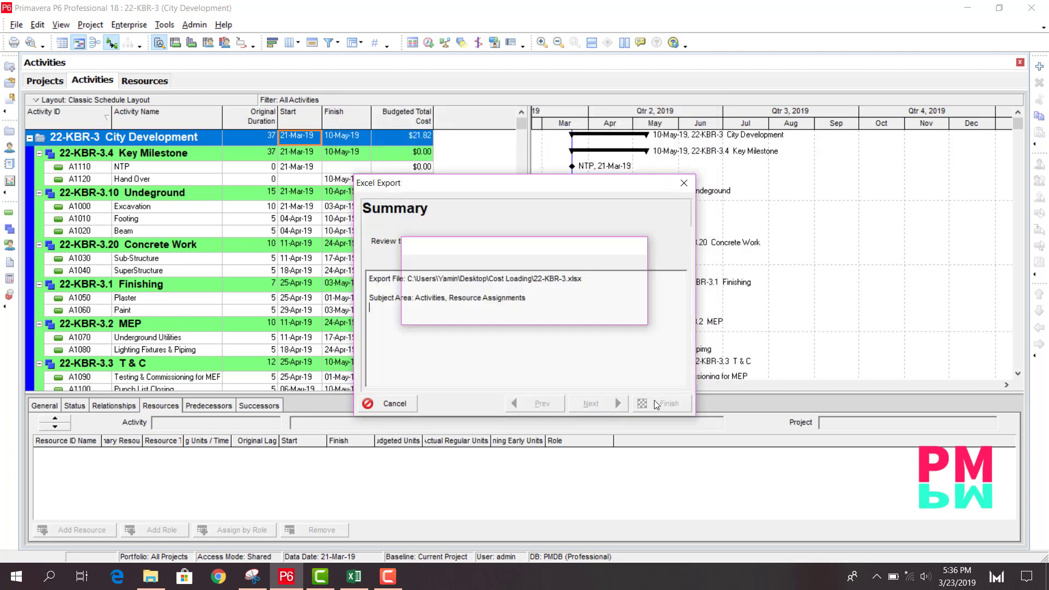
{"action": "left_click", "coordinate": [649, 411]}
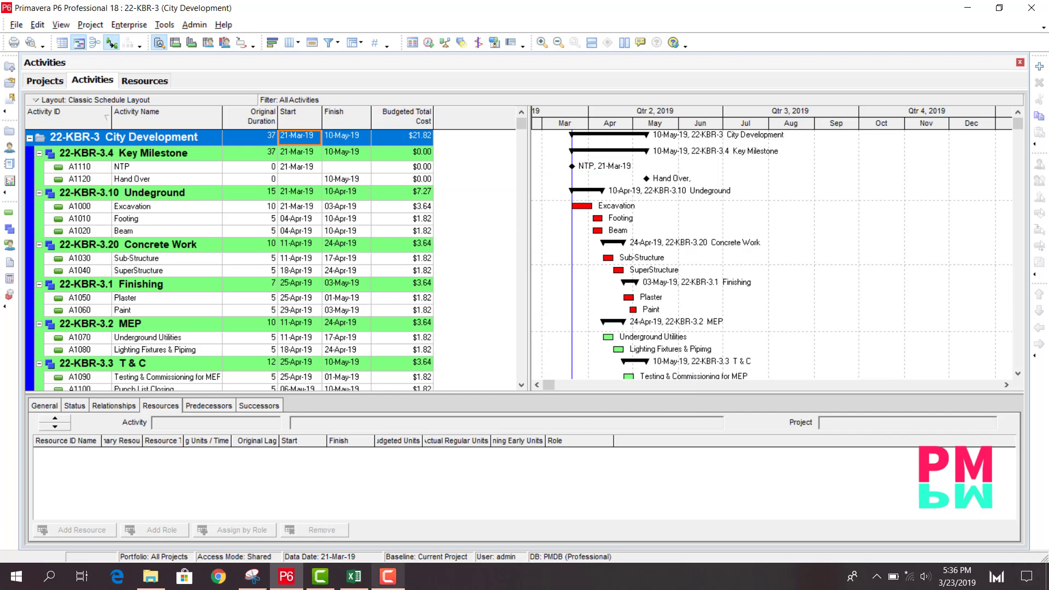
Step: Switch to File Explorer and open the exported 22-KBR-3 workbook from the Cost Loading folder in Excel
{"action": "left_click", "coordinate": [158, 581]}
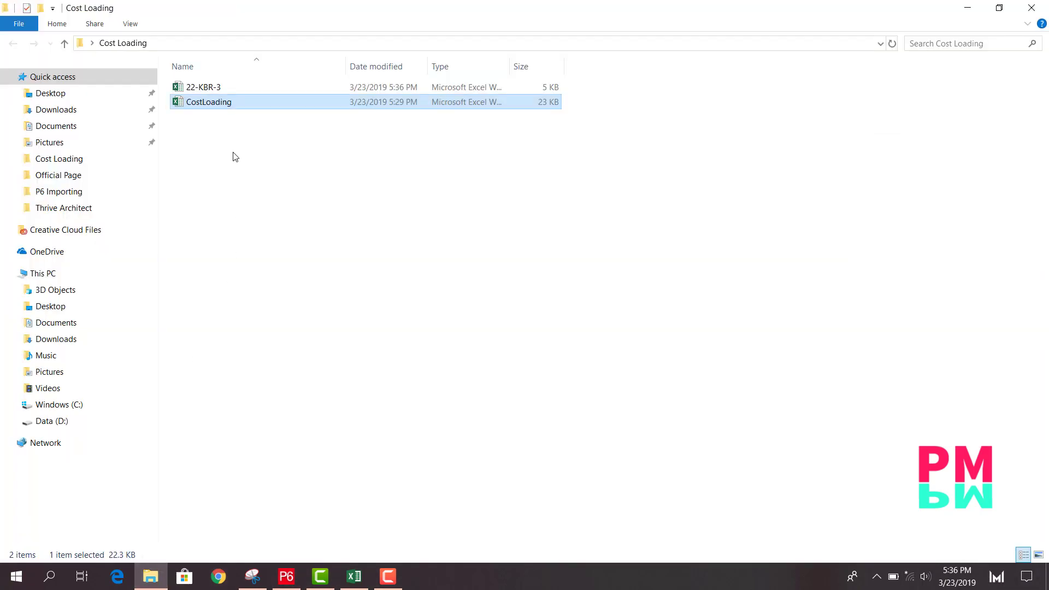
{"action": "double_click", "coordinate": [203, 88]}
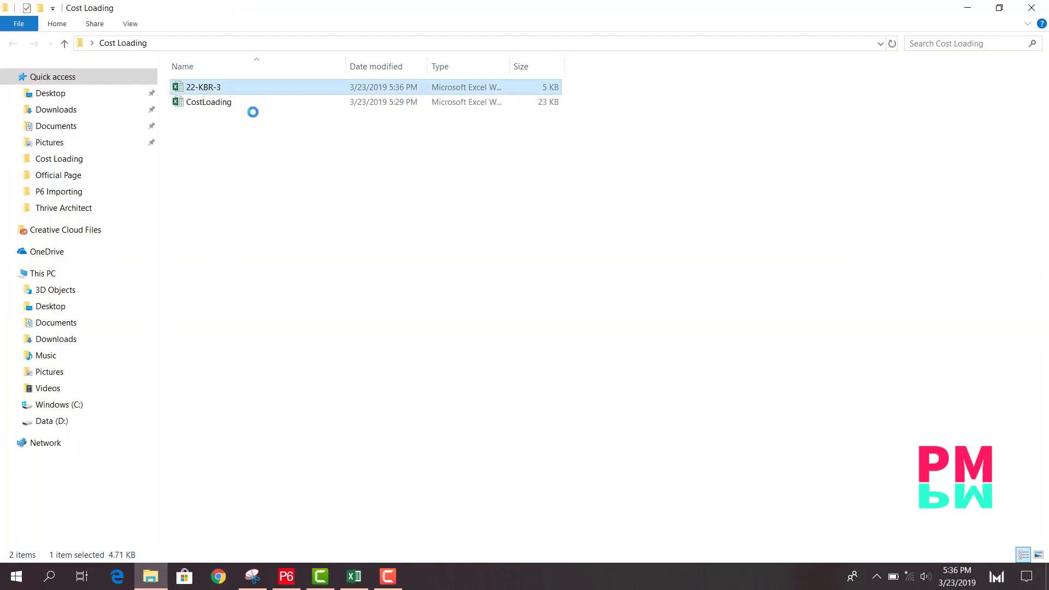
{"action": "left_click", "coordinate": [248, 100]}
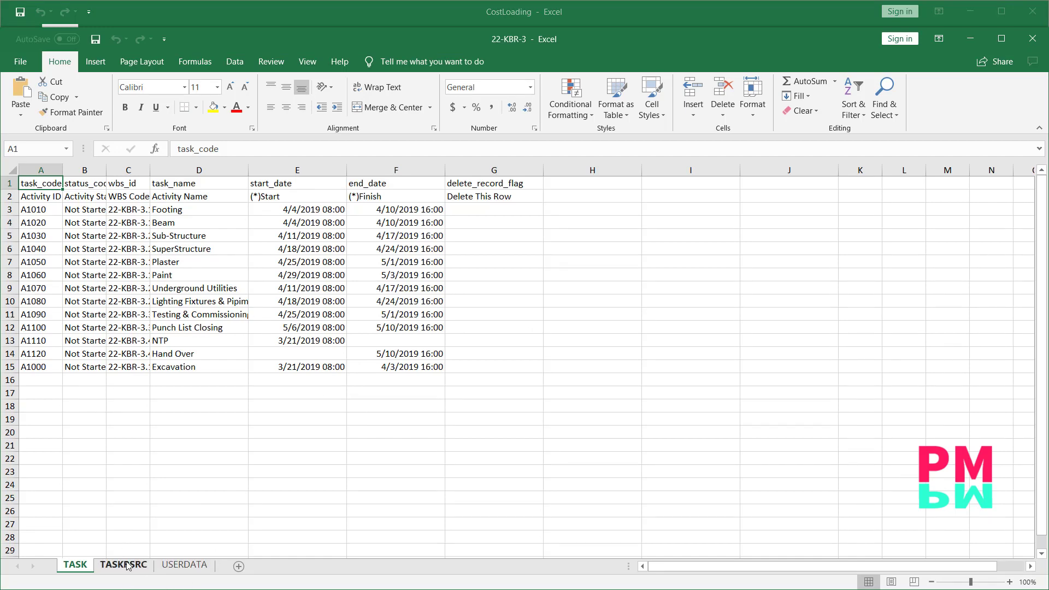
Step: Copy the activity IDs in A3:A13 of the exported workbook's TASKRSRC sheet
{"action": "left_click", "coordinate": [126, 565]}
{"action": "left_click_drag", "start_coordinate": [377, 212], "coordinate": [444, 348]}
{"action": "left_click", "coordinate": [363, 416]}
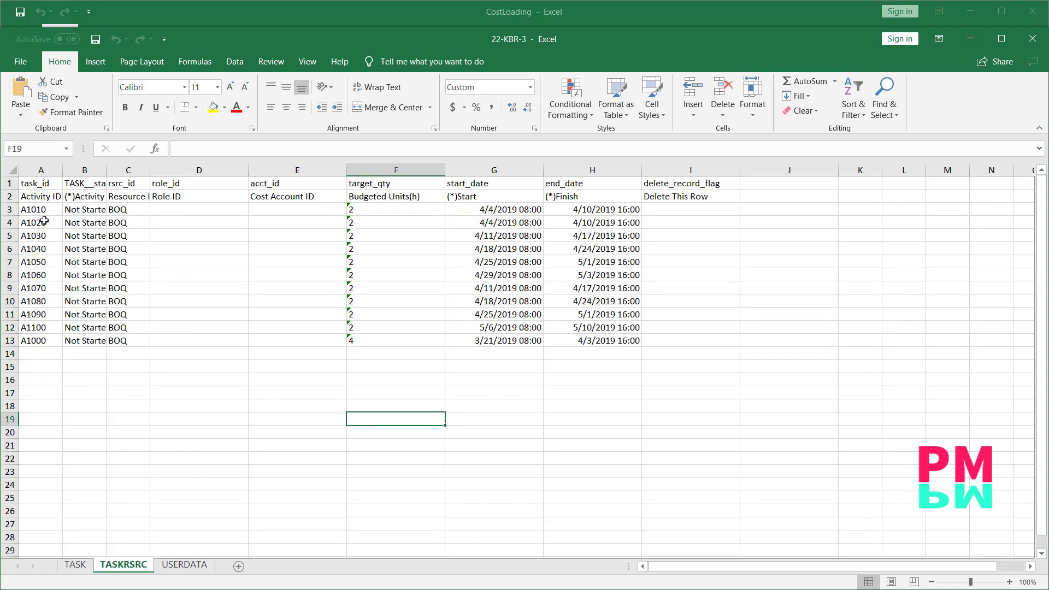
{"action": "left_click_drag", "start_coordinate": [31, 211], "coordinate": [32, 336]}
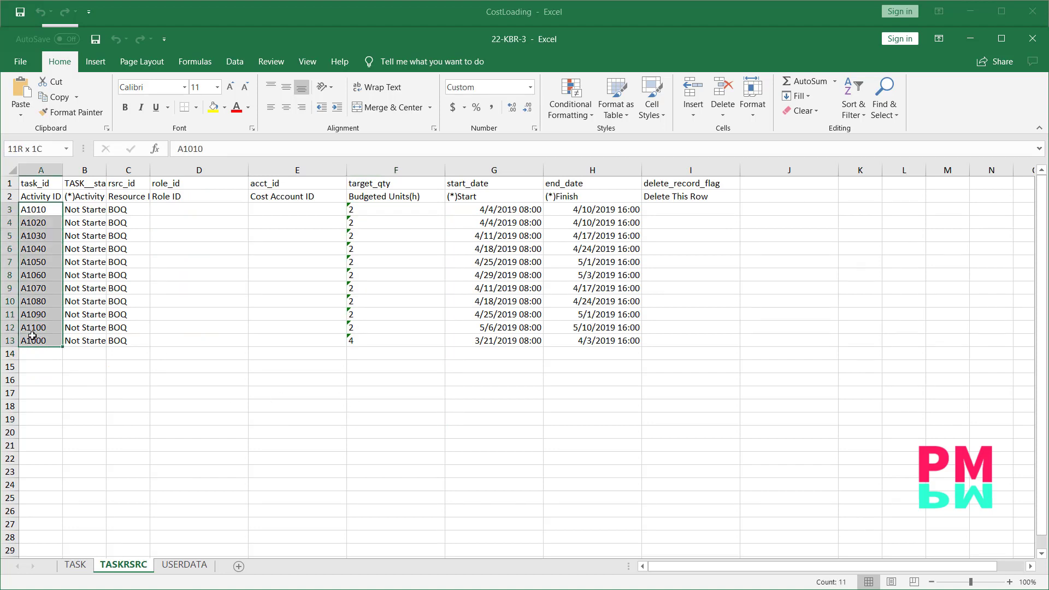
{"action": "right_click", "coordinate": [48, 263]}
{"action": "left_click", "coordinate": [88, 292]}
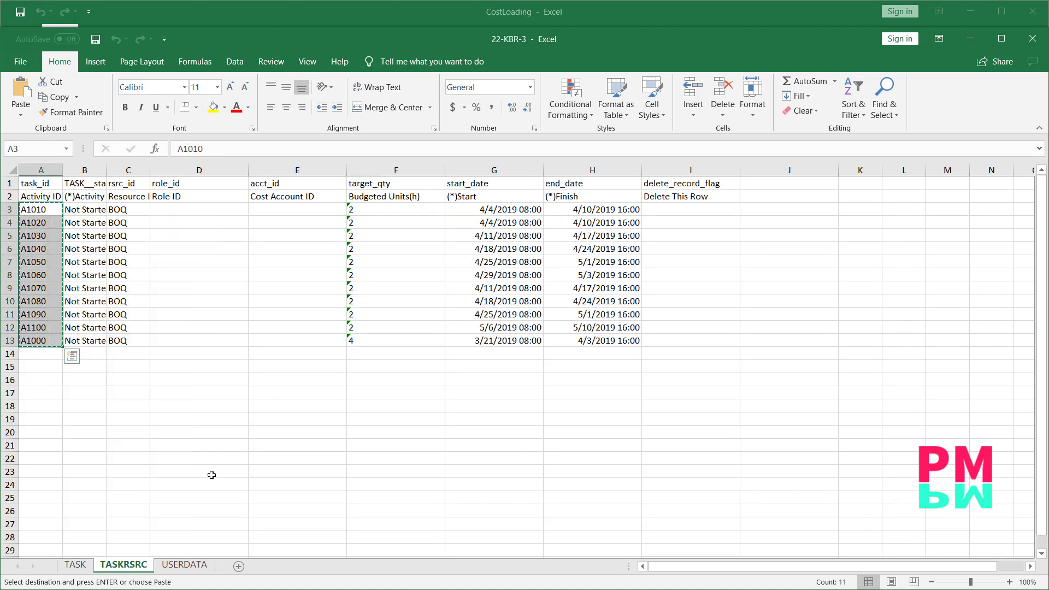
Step: Paste the copied activity IDs into Sheet1 of the CostLoading workbook, starting at cell B2
{"action": "left_click", "coordinate": [1002, 38]}
{"action": "left_click", "coordinate": [972, 19]}
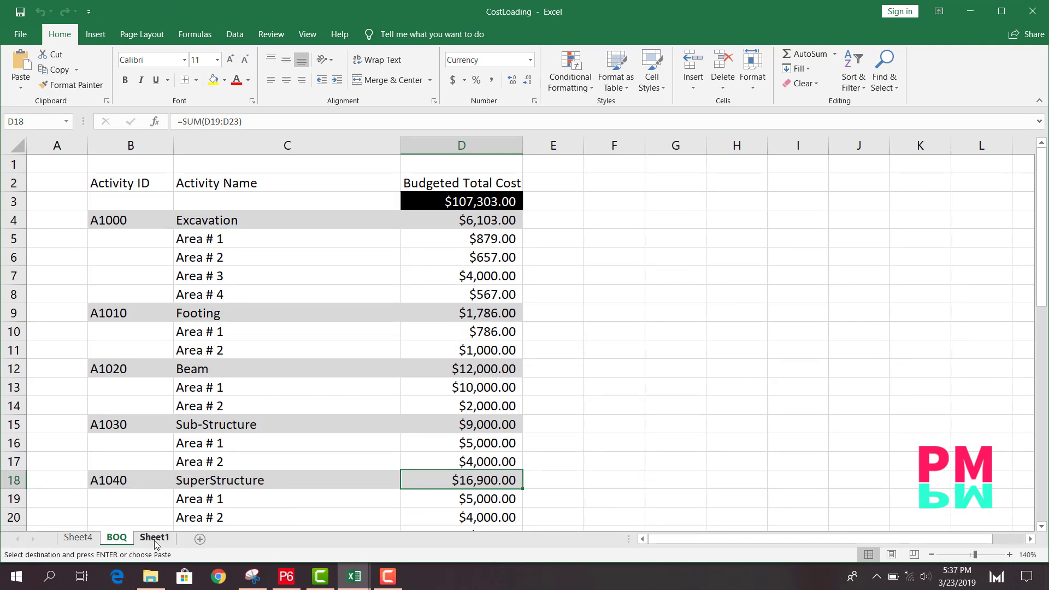
{"action": "left_click", "coordinate": [154, 540]}
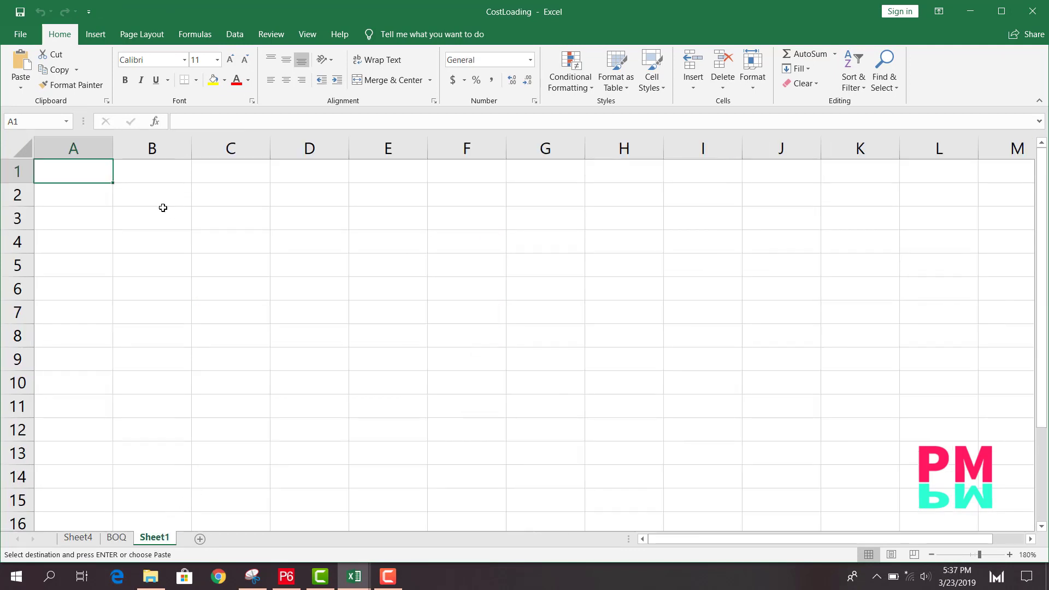
{"action": "left_click", "coordinate": [151, 192]}
{"action": "right_click", "coordinate": [152, 193]}
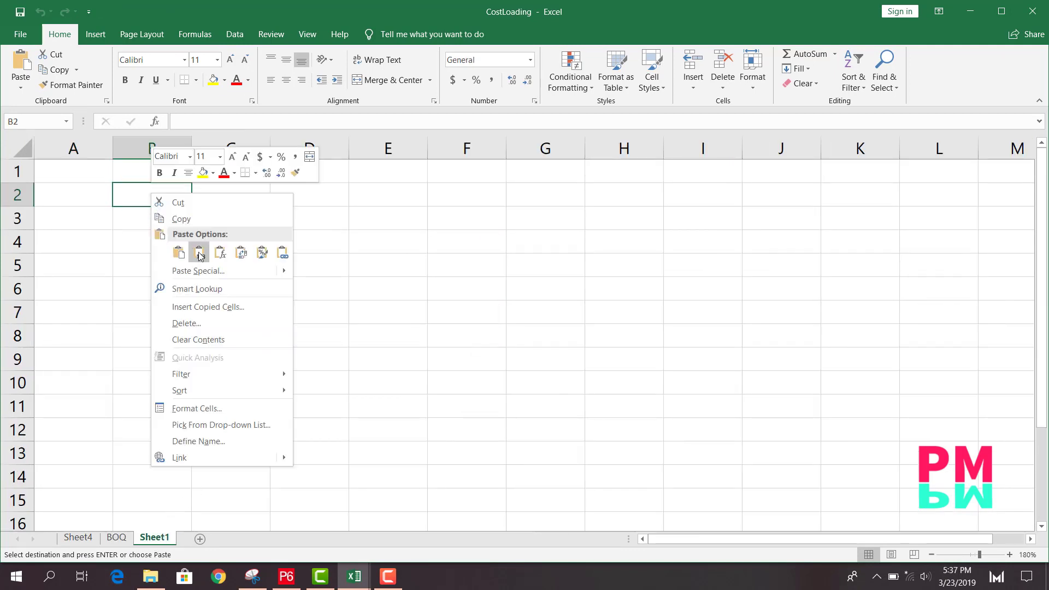
{"action": "key", "text": "Escape"}
{"action": "key", "text": "ctrl+v"}
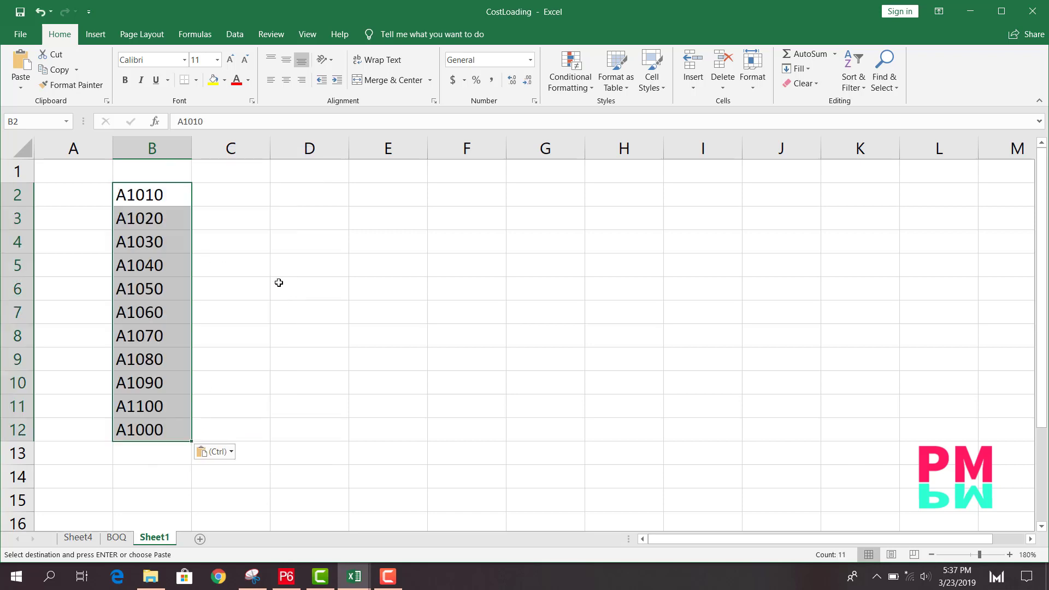
{"action": "left_click", "coordinate": [279, 282]}
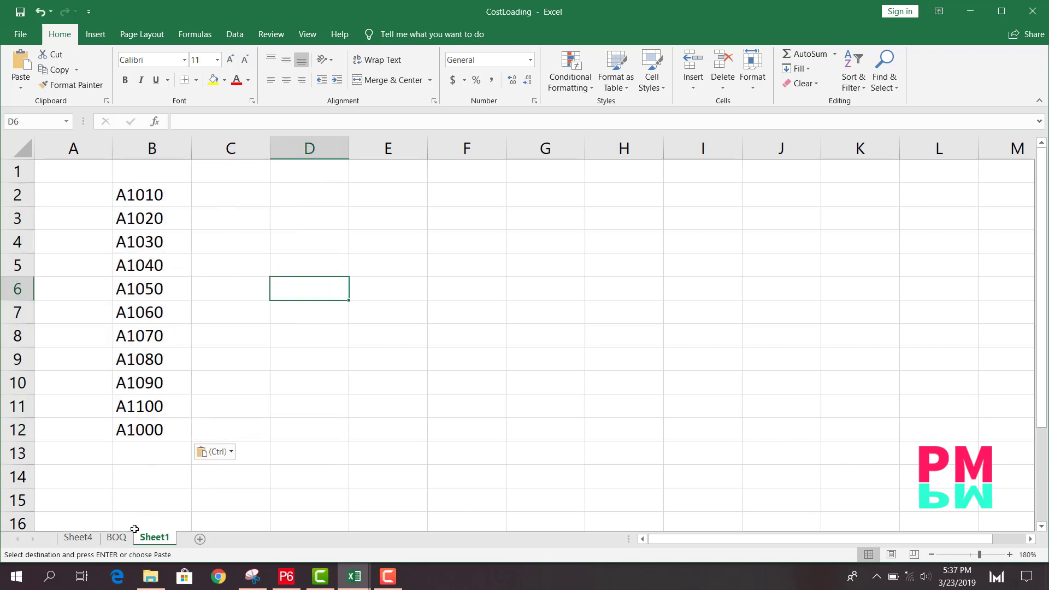
Step: Begin a VLOOKUP formula in cell C2 of Sheet1 with B2 as the lookup value
{"action": "left_click", "coordinate": [227, 197]}
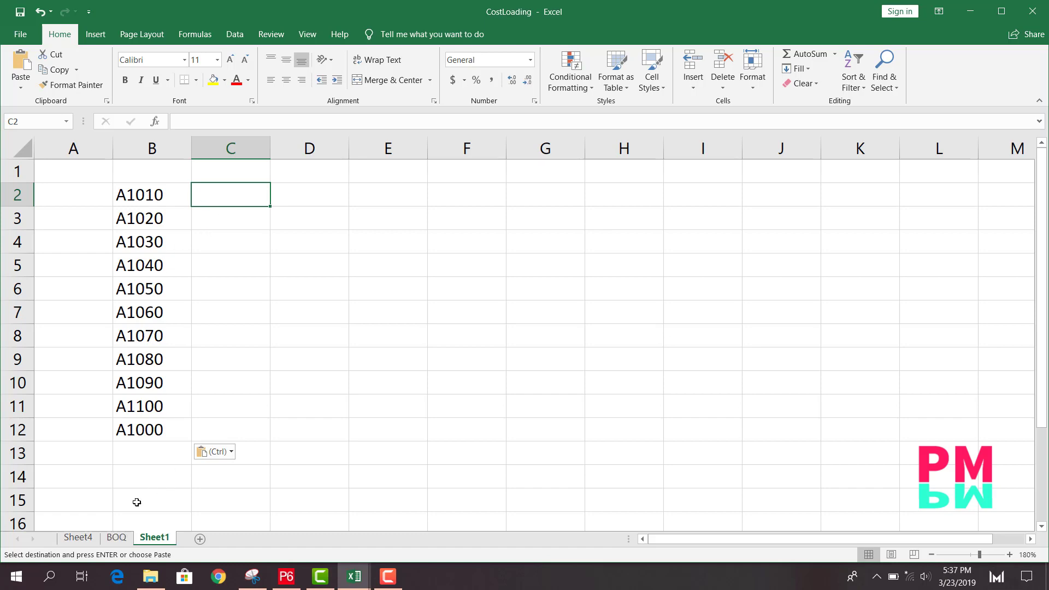
{"action": "left_click", "coordinate": [117, 538]}
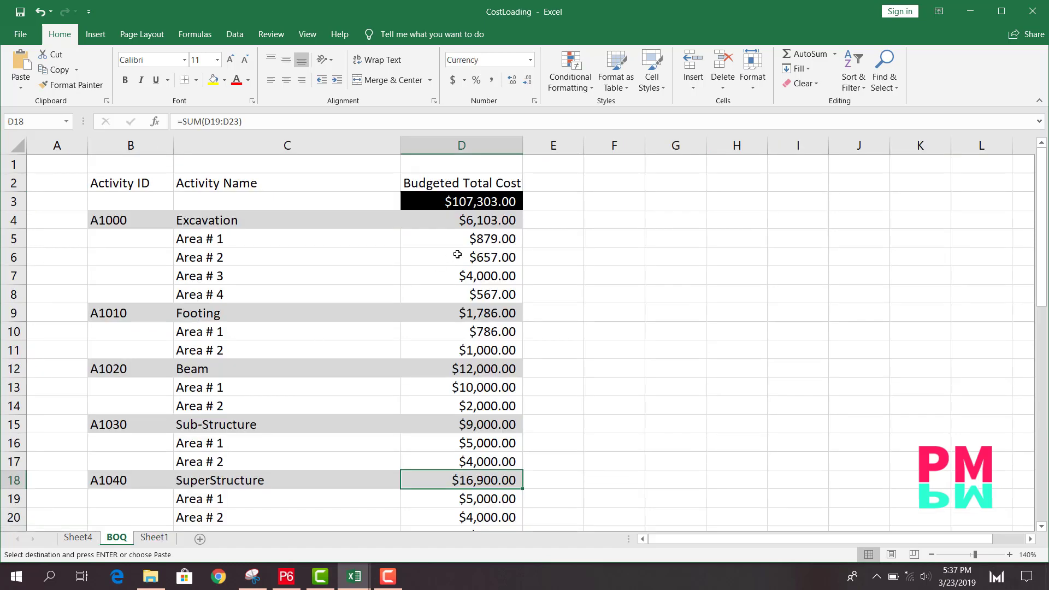
{"action": "left_click", "coordinate": [148, 538]}
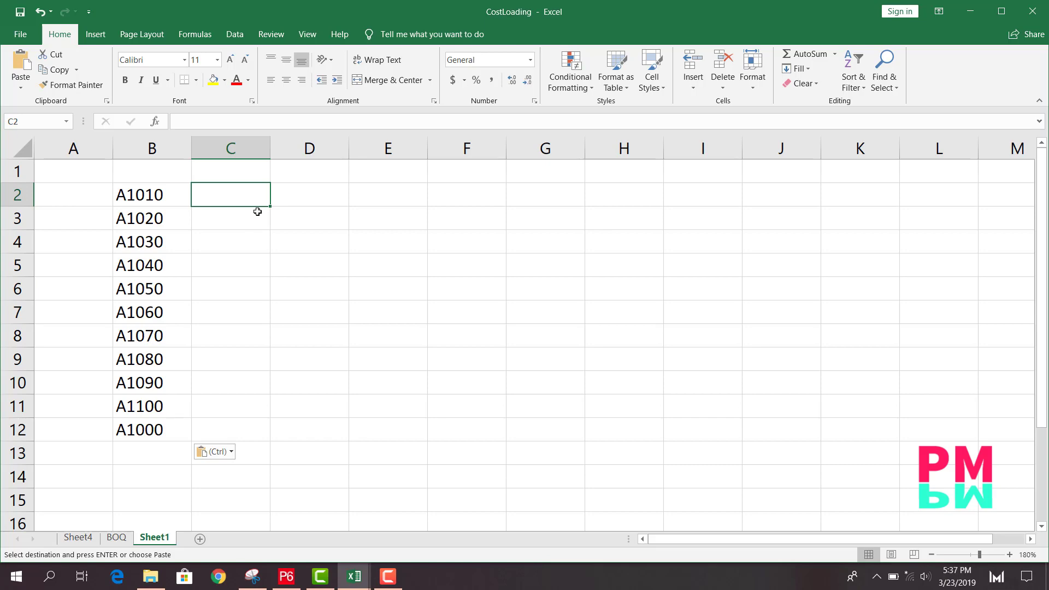
{"action": "left_click", "coordinate": [1010, 555]}
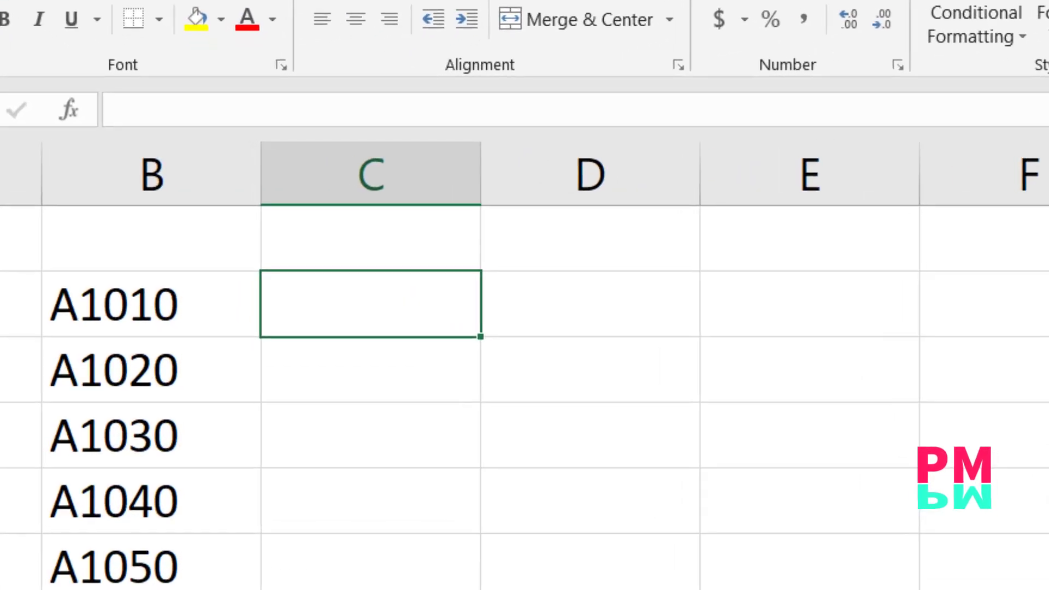
{"action": "type", "text": "=vlo"}
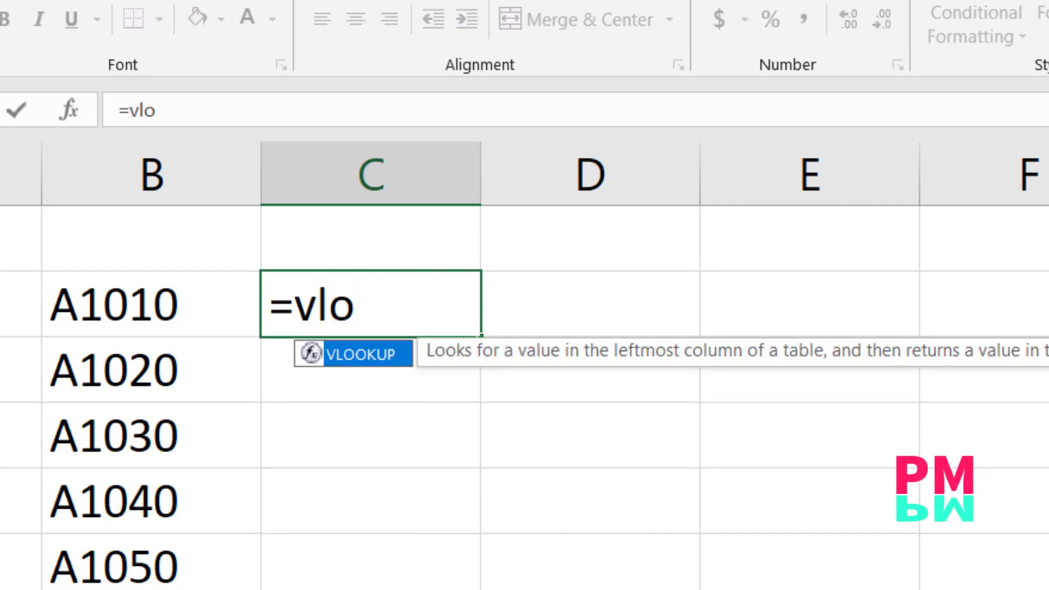
{"action": "key", "text": "Tab"}
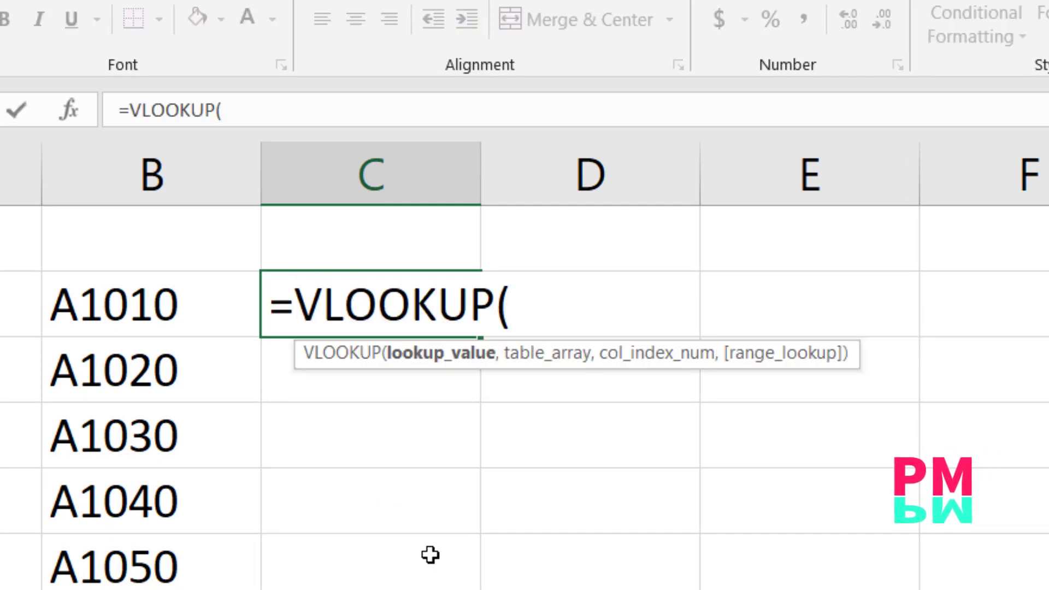
{"action": "left_click", "coordinate": [147, 306]}
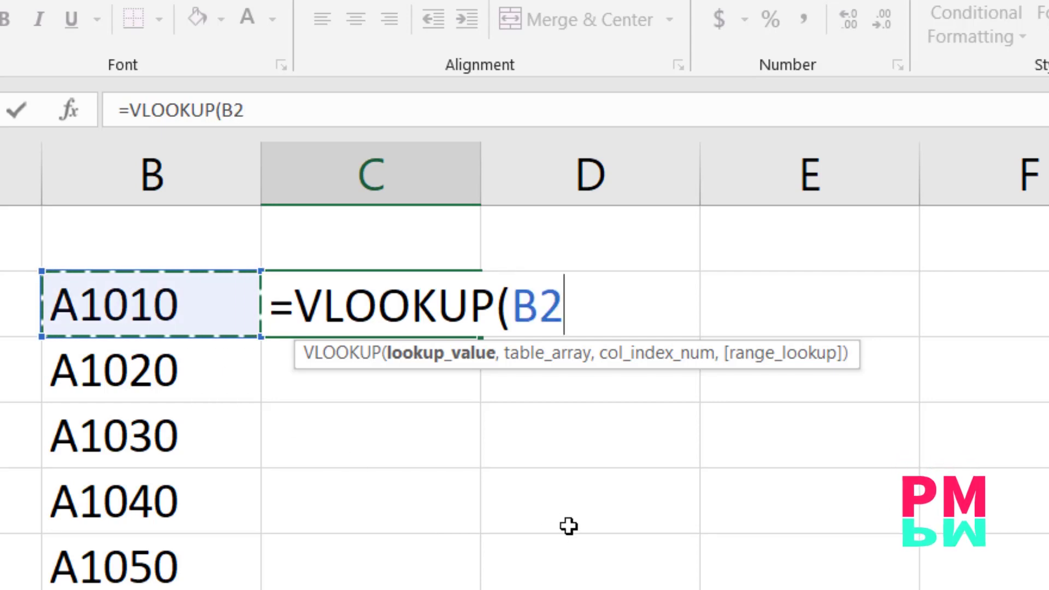
{"action": "type", "text": ","}
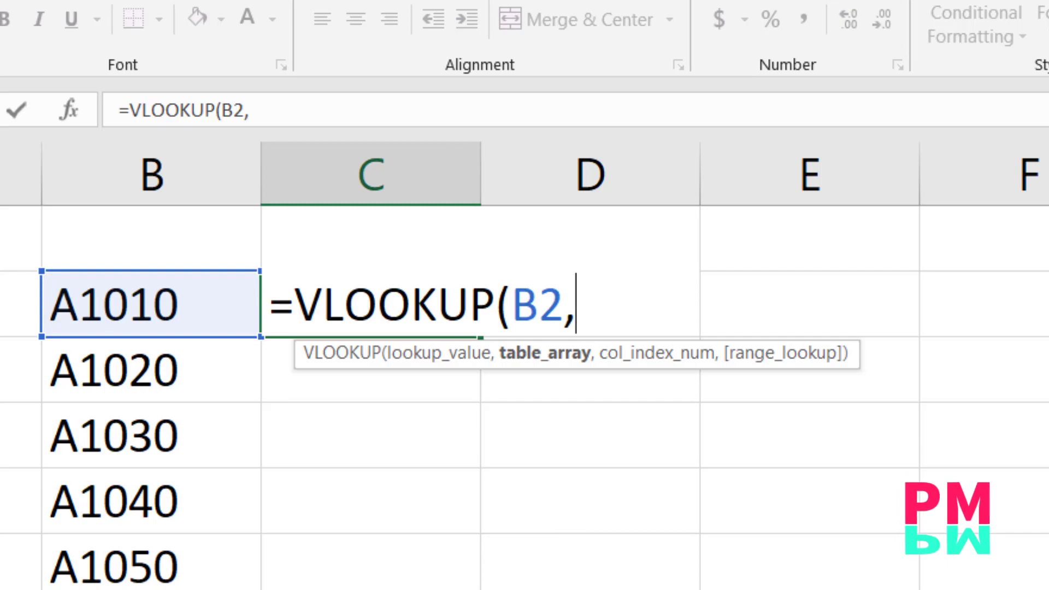
Step: Complete the VLOOKUP in C2 with table range BOQ!B4:D47, column index 3 and exact match 0
{"action": "left_click", "coordinate": [114, 539]}
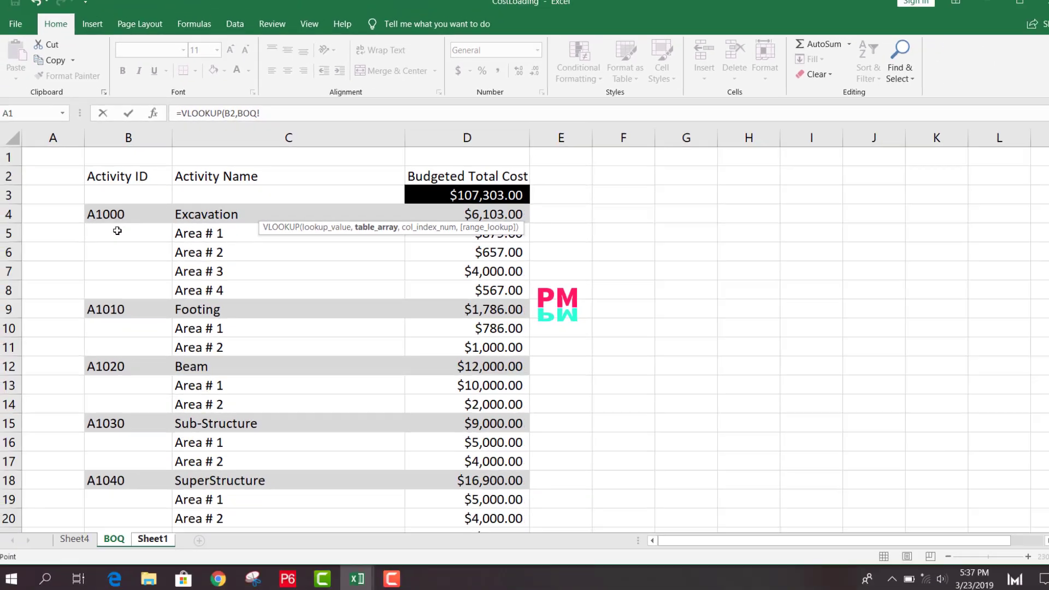
{"action": "left_click_drag", "start_coordinate": [112, 214], "coordinate": [468, 499]}
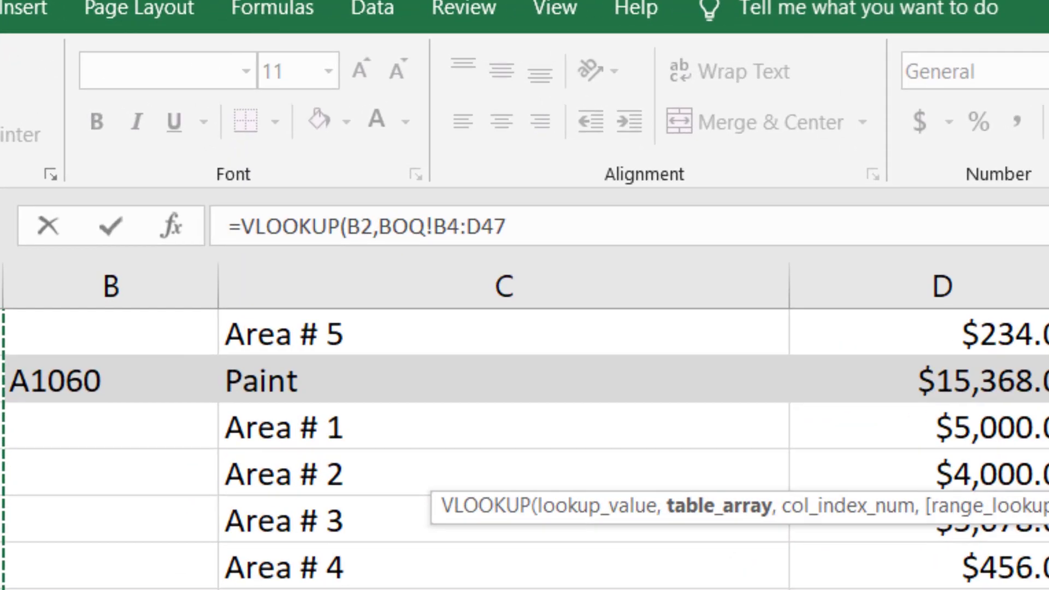
{"action": "left_click", "coordinate": [478, 194]}
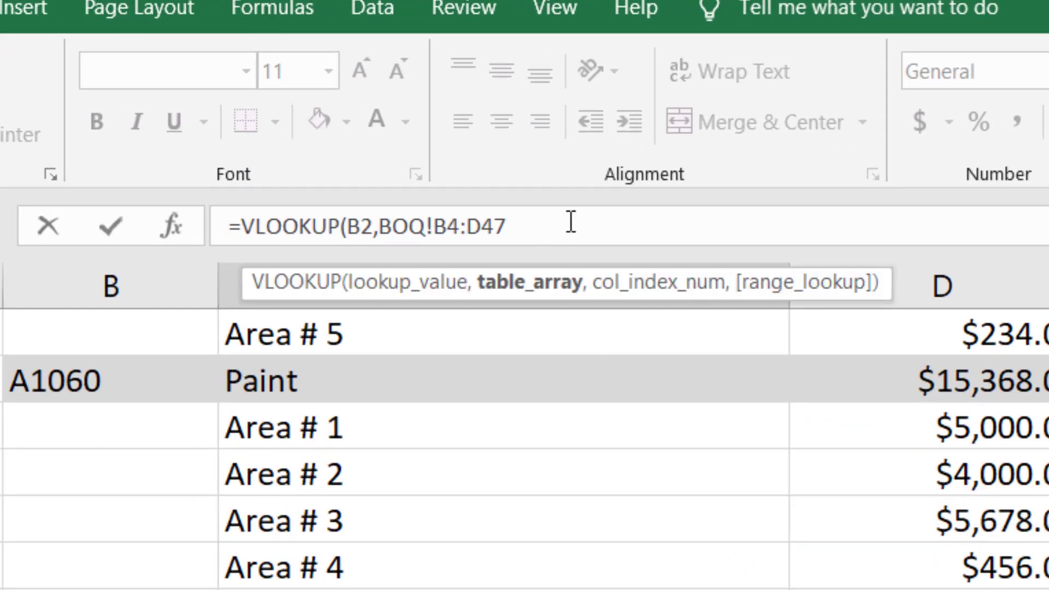
{"action": "type", "text": ","}
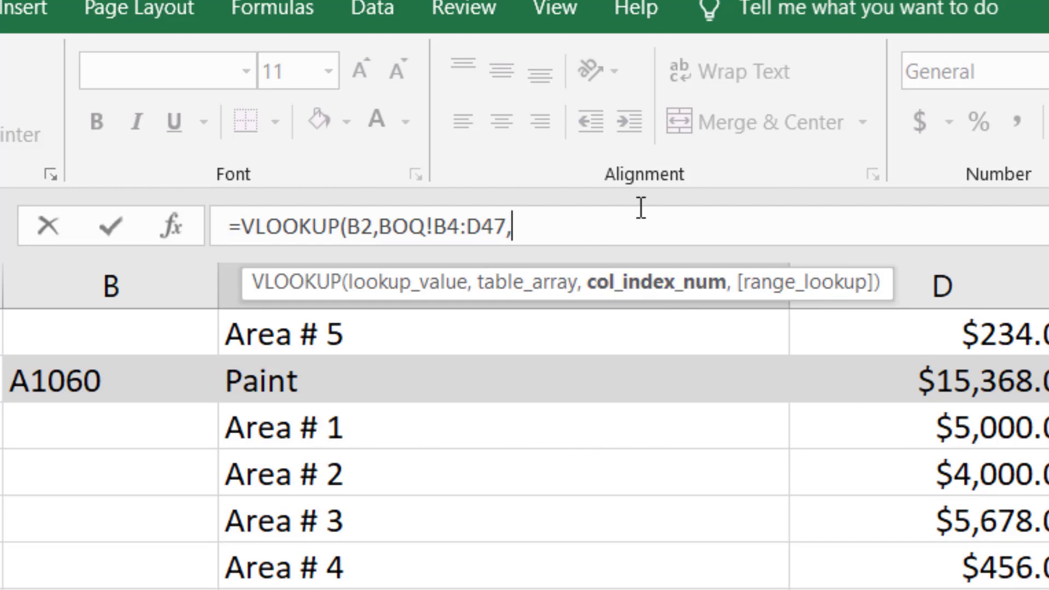
{"action": "type", "text": "3,"}
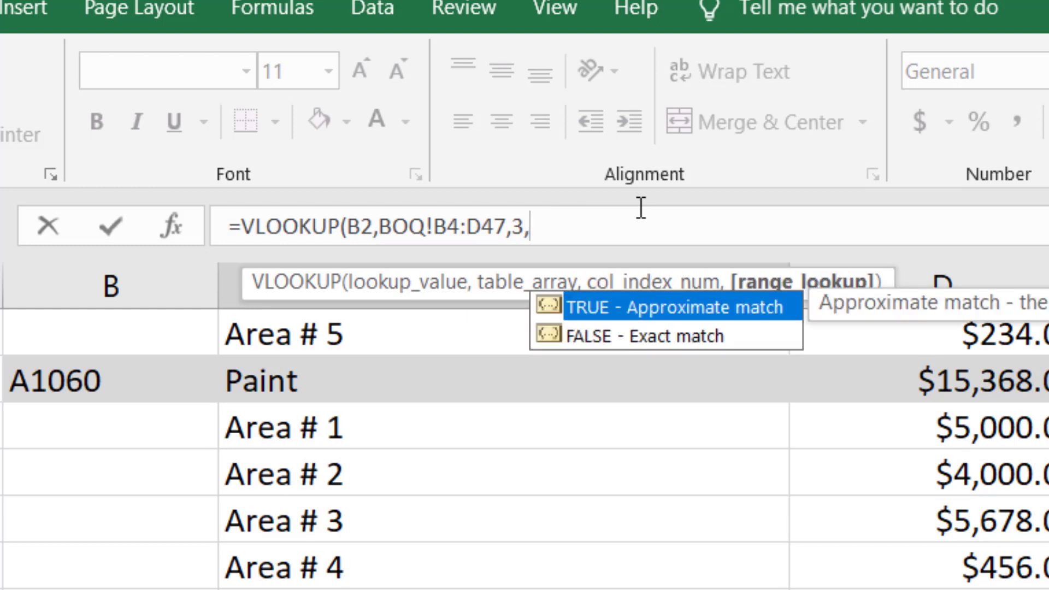
{"action": "type", "text": "0)"}
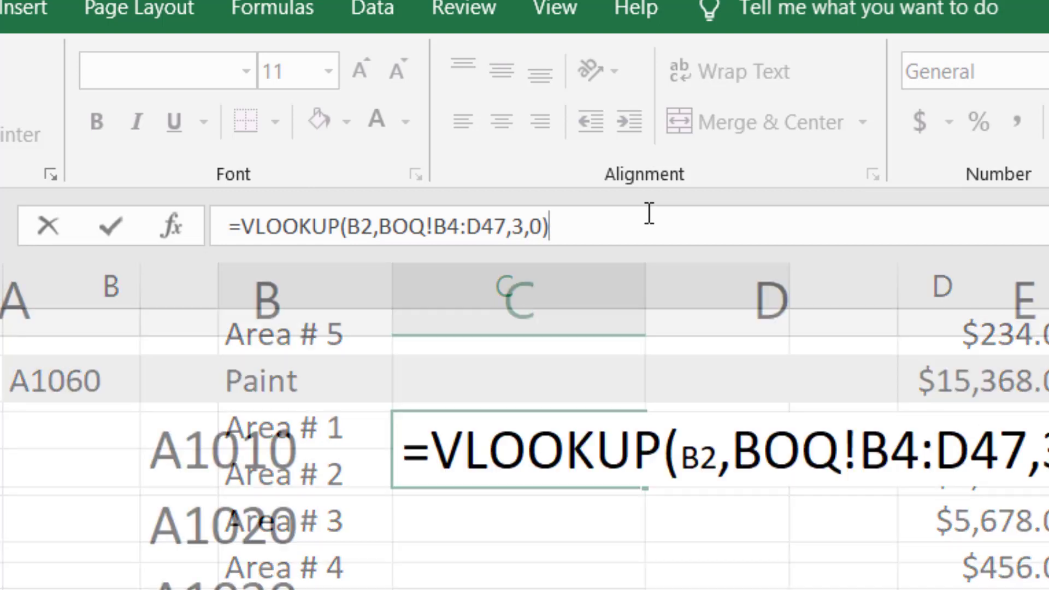
{"action": "key", "text": "Return"}
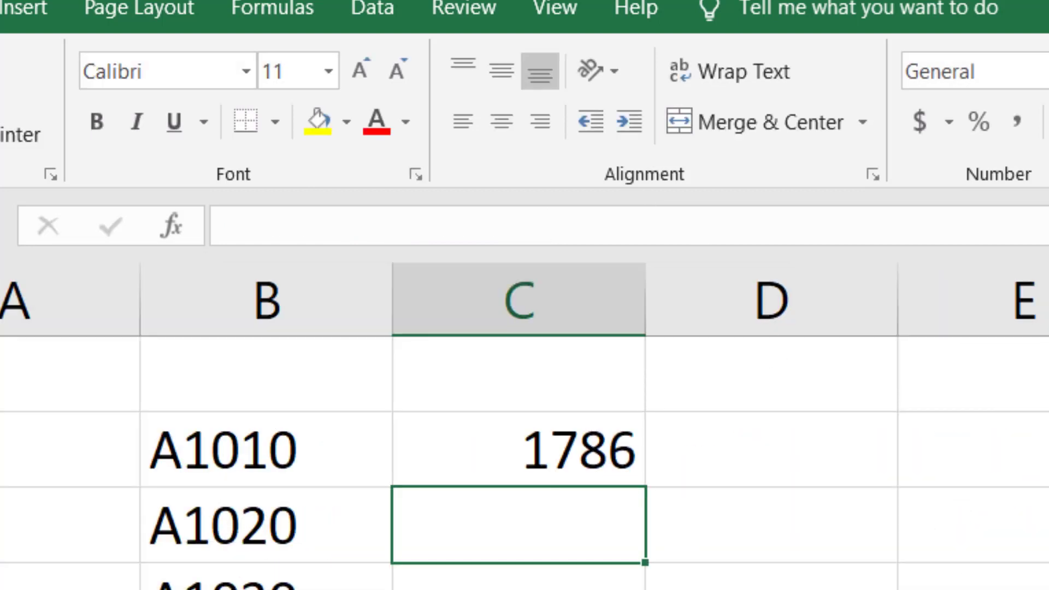
Step: Make the BOQ table range in C2's VLOOKUP formula absolute as $B$4:$D$47
{"action": "left_click", "coordinate": [468, 431]}
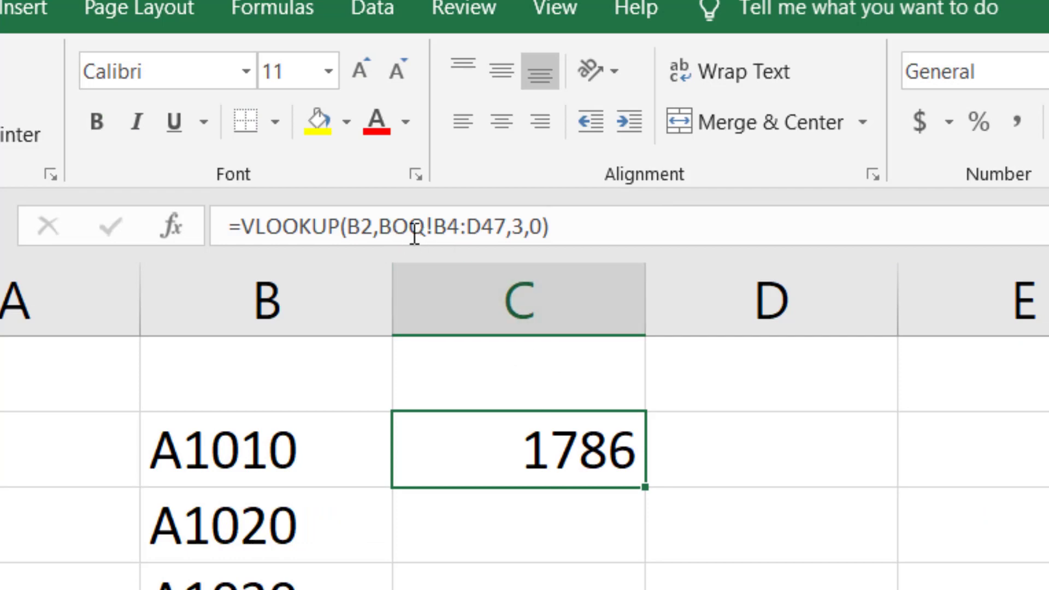
{"action": "left_click", "coordinate": [436, 225]}
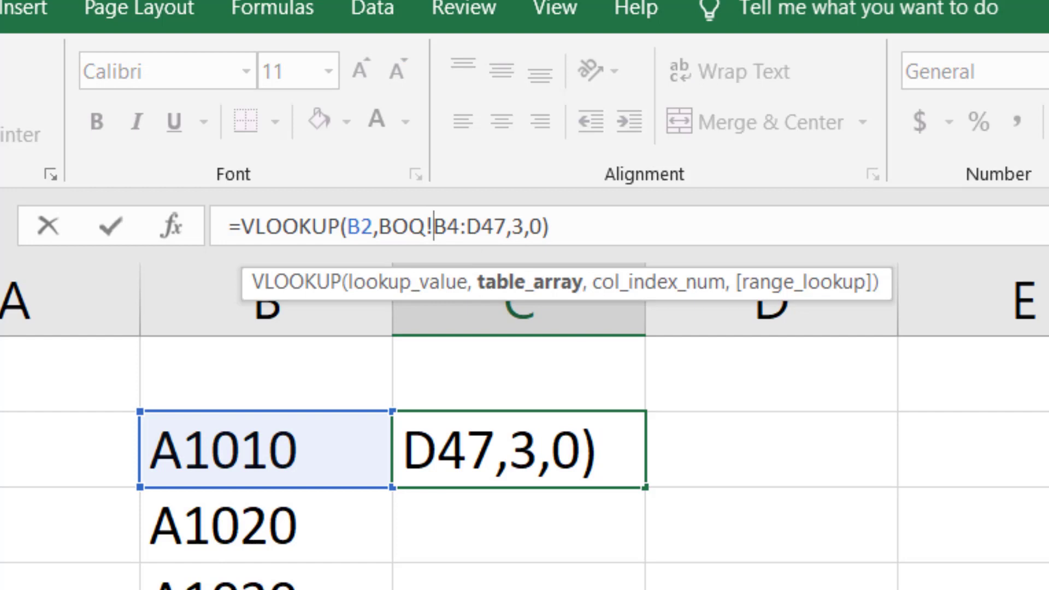
{"action": "key", "text": "F4"}
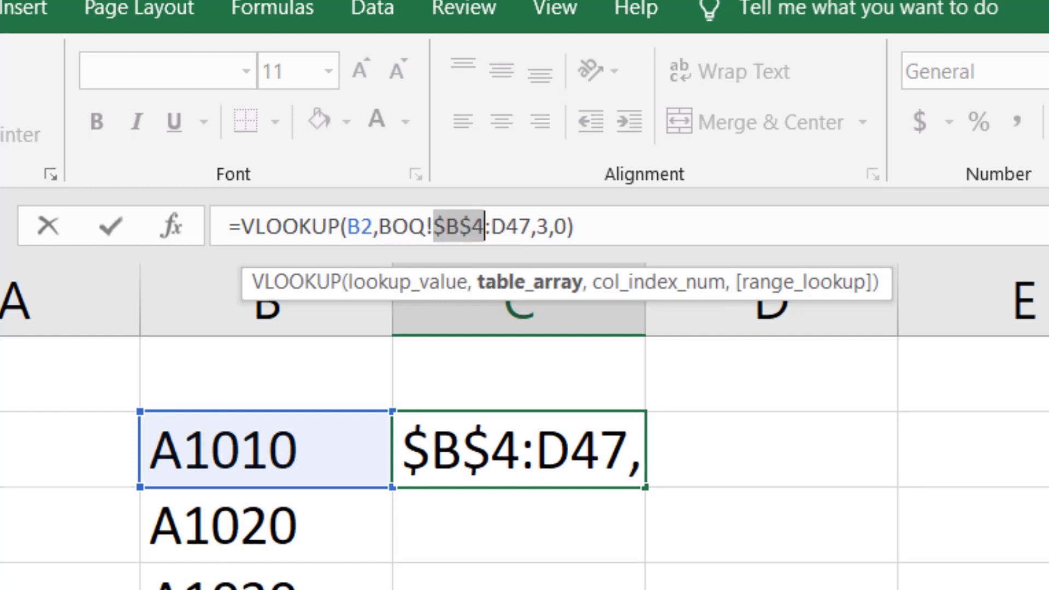
{"action": "left_click", "coordinate": [497, 225]}
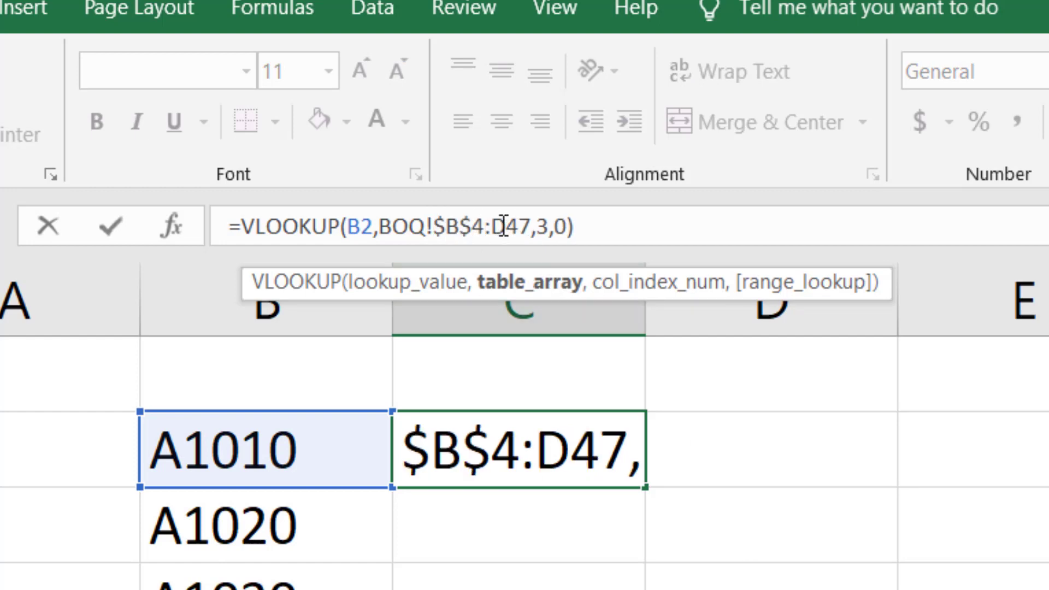
{"action": "key", "text": "F4"}
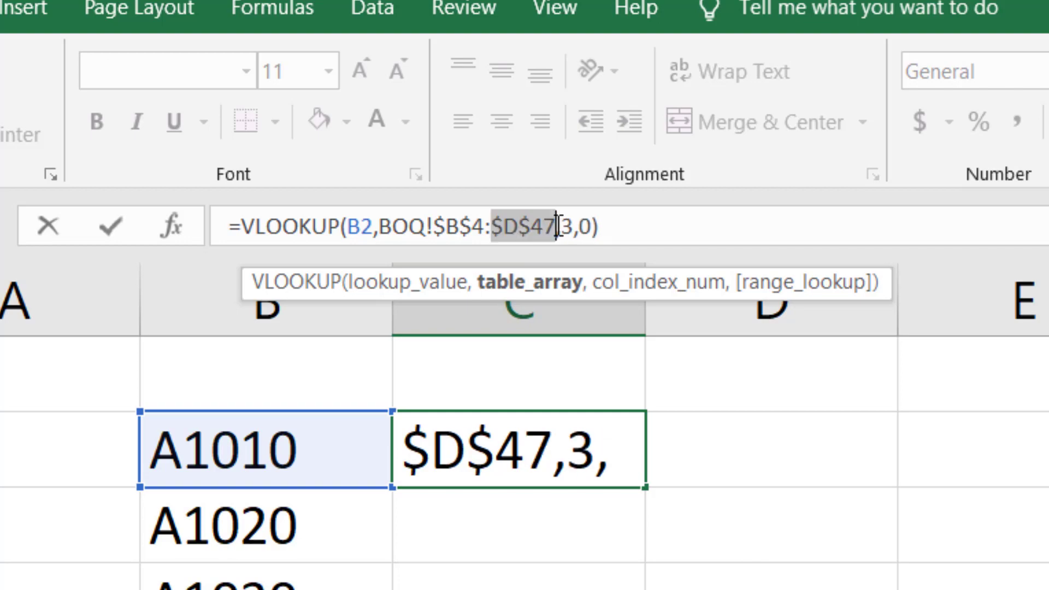
{"action": "key", "text": "Return"}
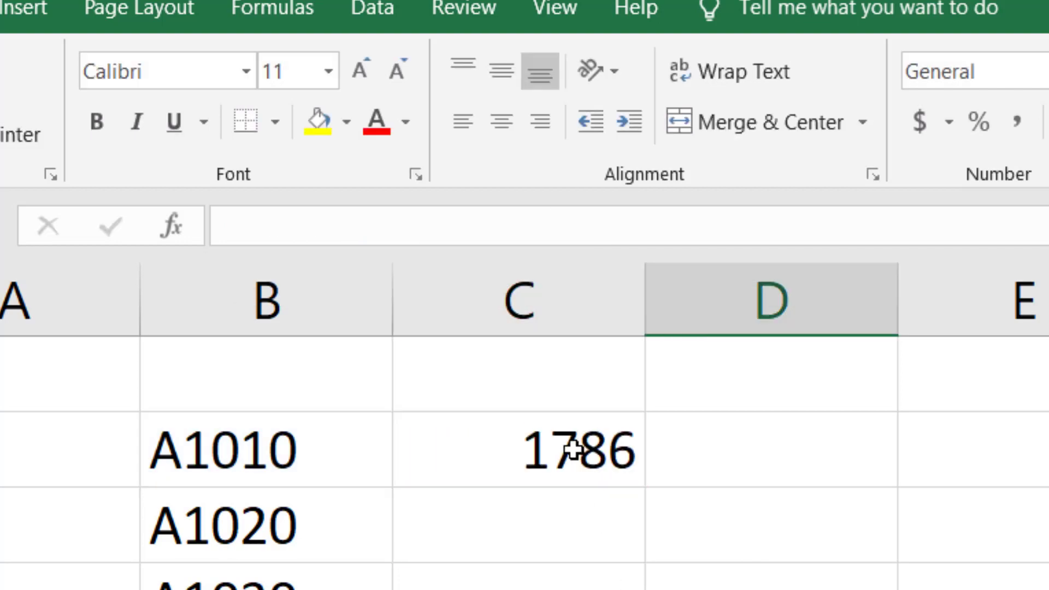
Step: Fill the VLOOKUP formula from C2 down to C12 and check the filled rows
{"action": "left_click", "coordinate": [601, 464]}
{"action": "double_click", "coordinate": [549, 403]}
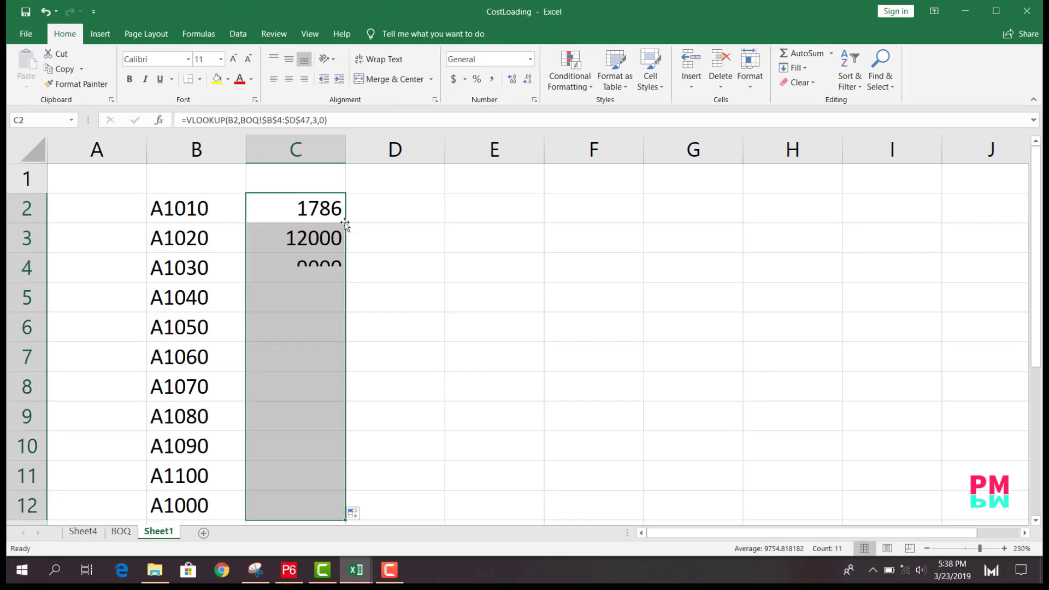
{"action": "scroll", "coordinate": [389, 326], "scroll_direction": "down", "scroll_amount": 2}
{"action": "scroll", "coordinate": [388, 326], "scroll_direction": "up", "scroll_amount": 2}
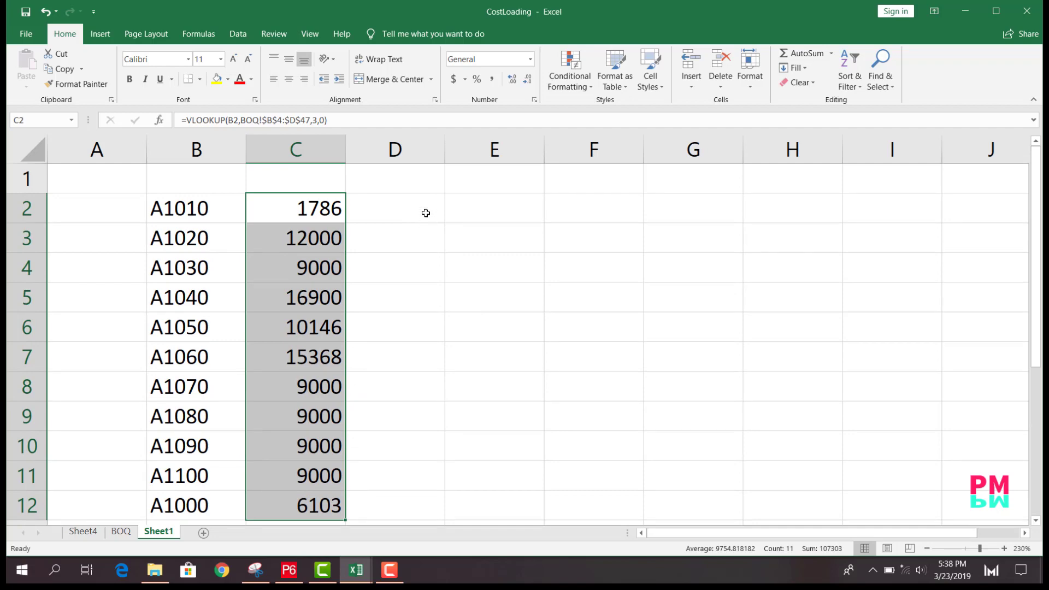
{"action": "left_click", "coordinate": [425, 214]}
Step: Wrap C2's VLOOKUP formula in IFNA so that it returns 0 when no match is found
{"action": "left_click", "coordinate": [317, 214]}
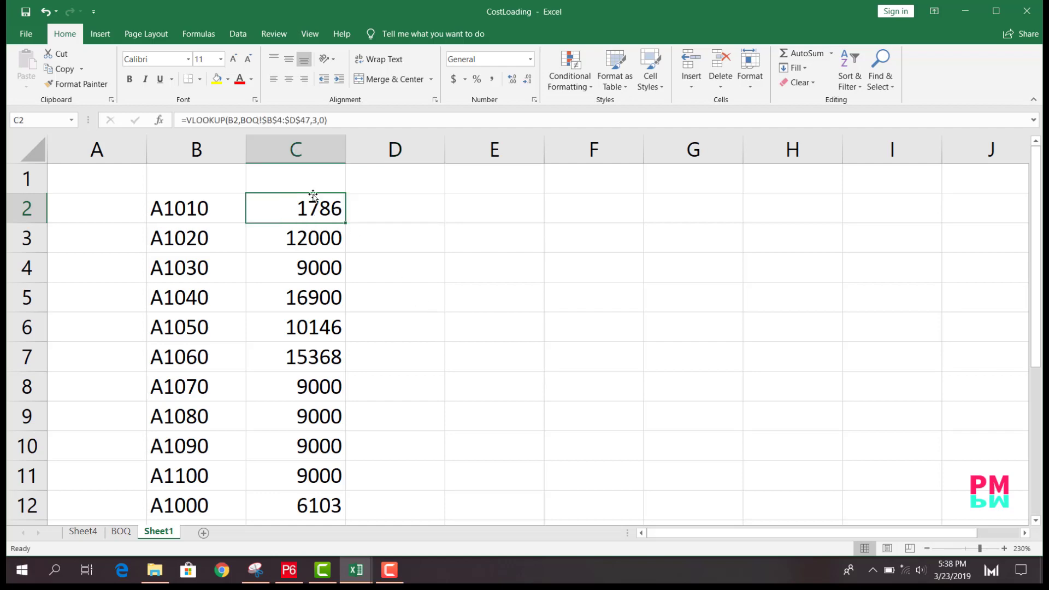
{"action": "left_click", "coordinate": [187, 119]}
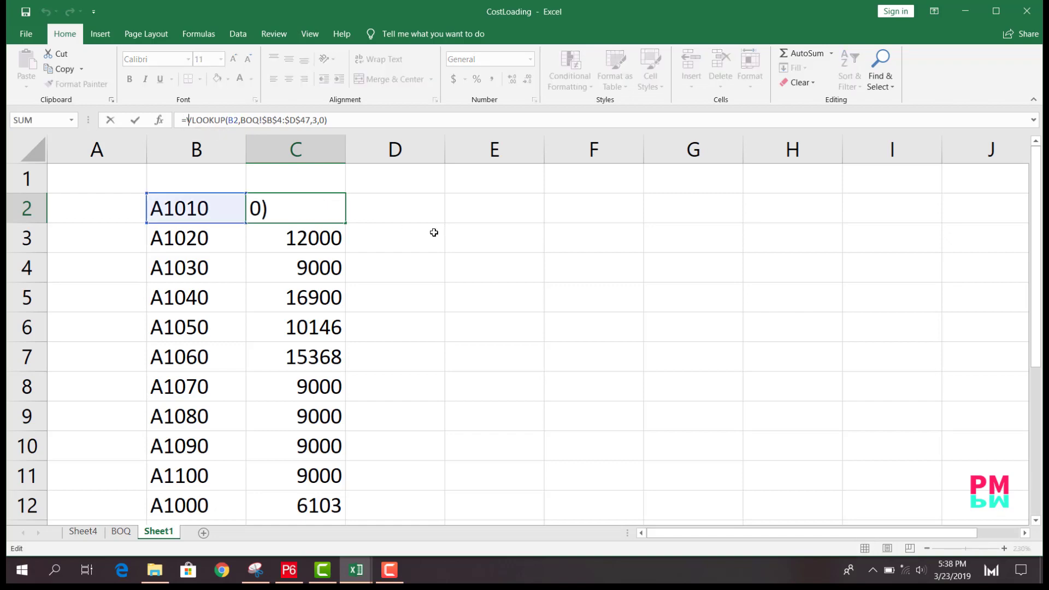
{"action": "type", "text": "if"}
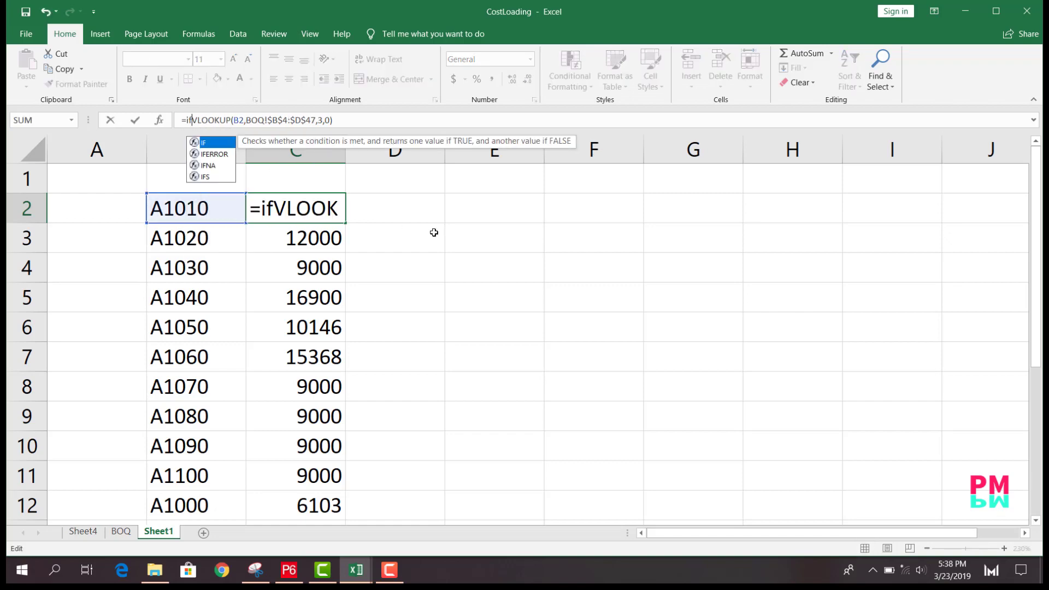
{"action": "type", "text": "na"}
{"action": "key", "text": "Tab"}
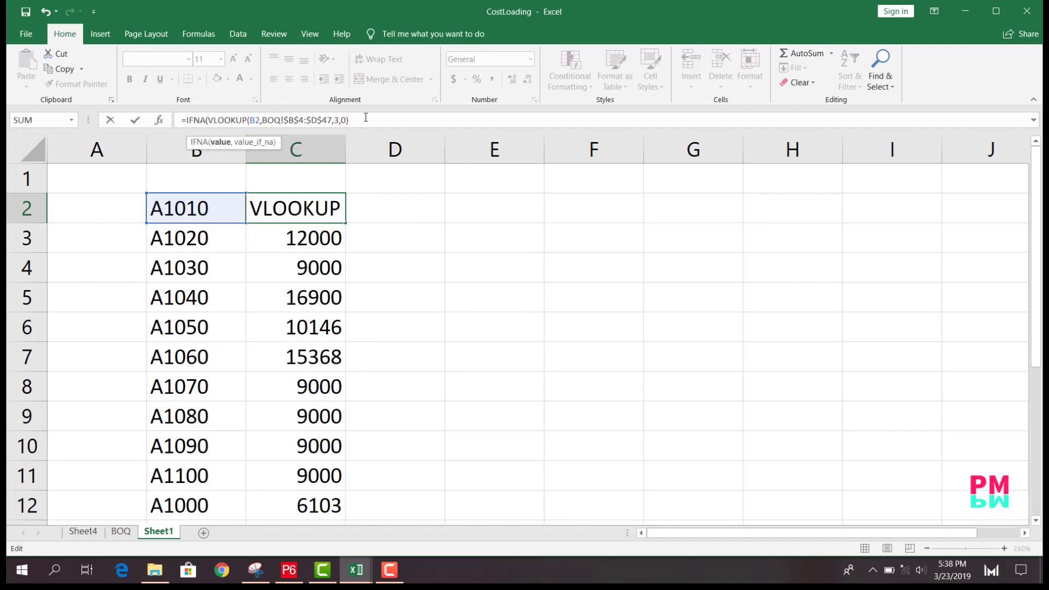
{"action": "type", "text": "),0"}
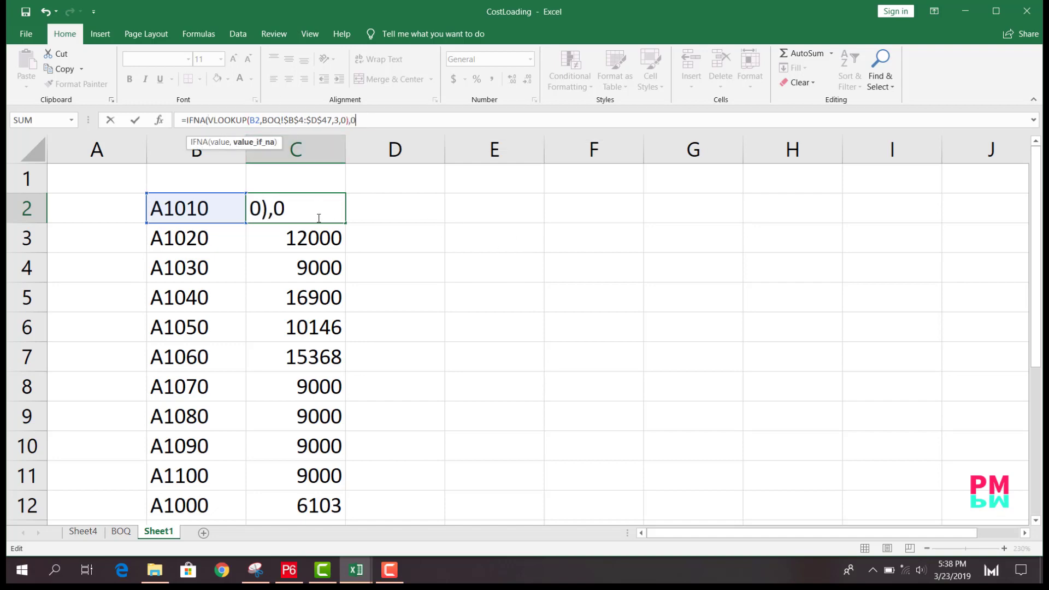
{"action": "type", "text": ")"}
{"action": "key", "text": "Return"}
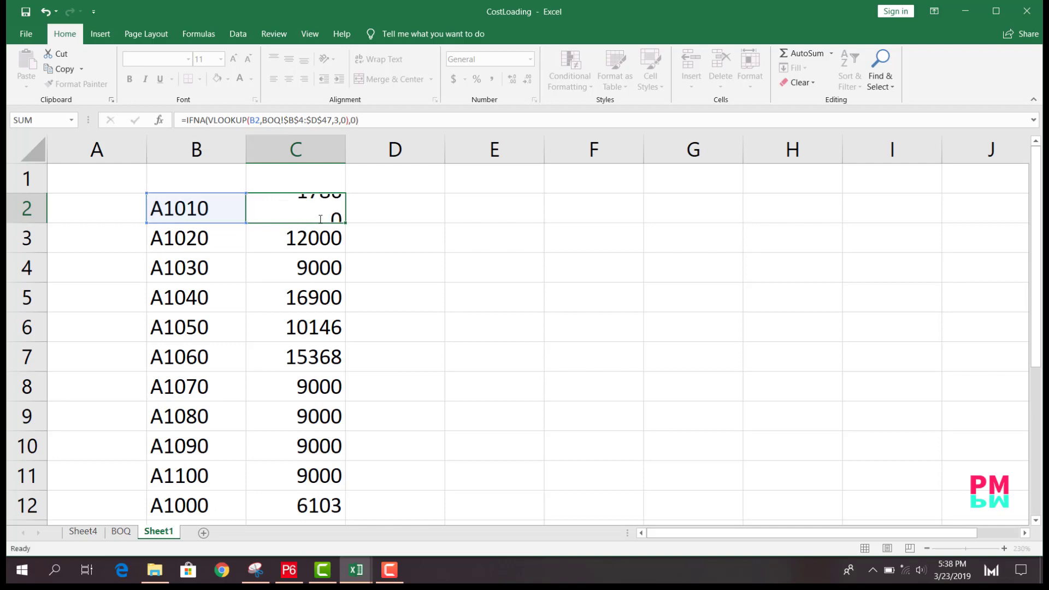
Step: Fill the IFNA-wrapped formula from C2 down through C12
{"action": "left_click", "coordinate": [325, 201]}
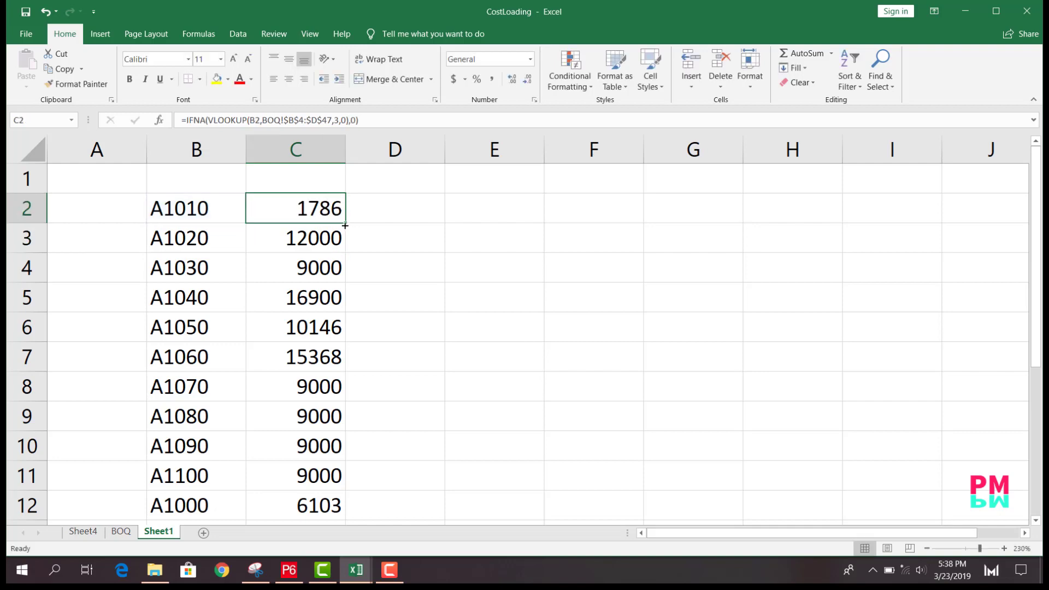
{"action": "double_click", "coordinate": [344, 225]}
{"action": "scroll", "coordinate": [440, 330], "scroll_direction": "down", "scroll_amount": 2}
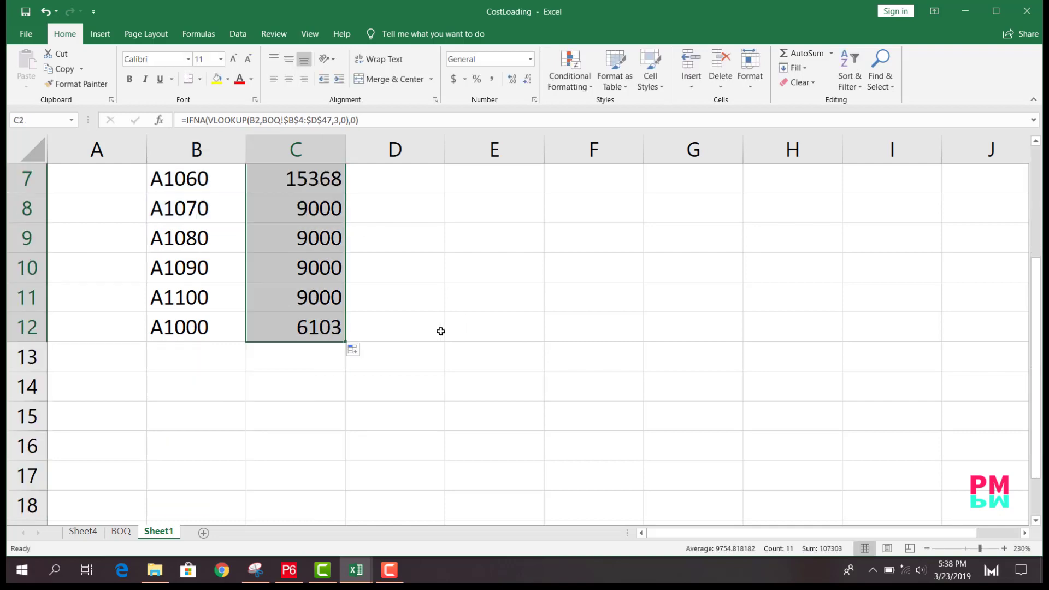
{"action": "scroll", "coordinate": [440, 332], "scroll_direction": "up", "scroll_amount": 1}
{"action": "scroll", "coordinate": [439, 330], "scroll_direction": "up", "scroll_amount": 1}
Step: Begin an INDEX formula in cell D2 of Sheet1 with BOQ!B4:D47 as the array
{"action": "left_click", "coordinate": [424, 220]}
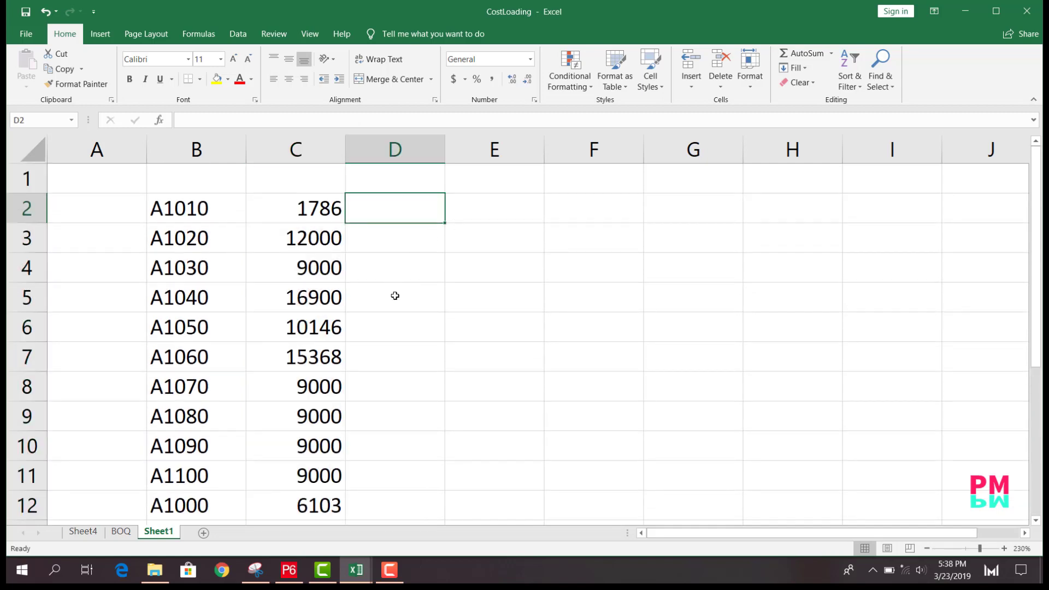
{"action": "type", "text": "="}
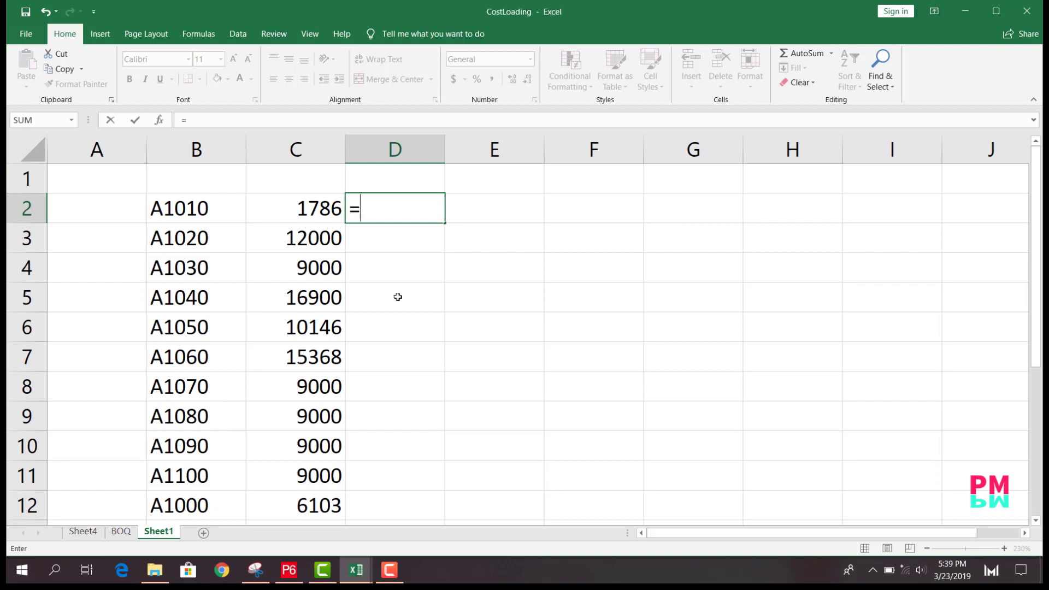
{"action": "type", "text": "index"}
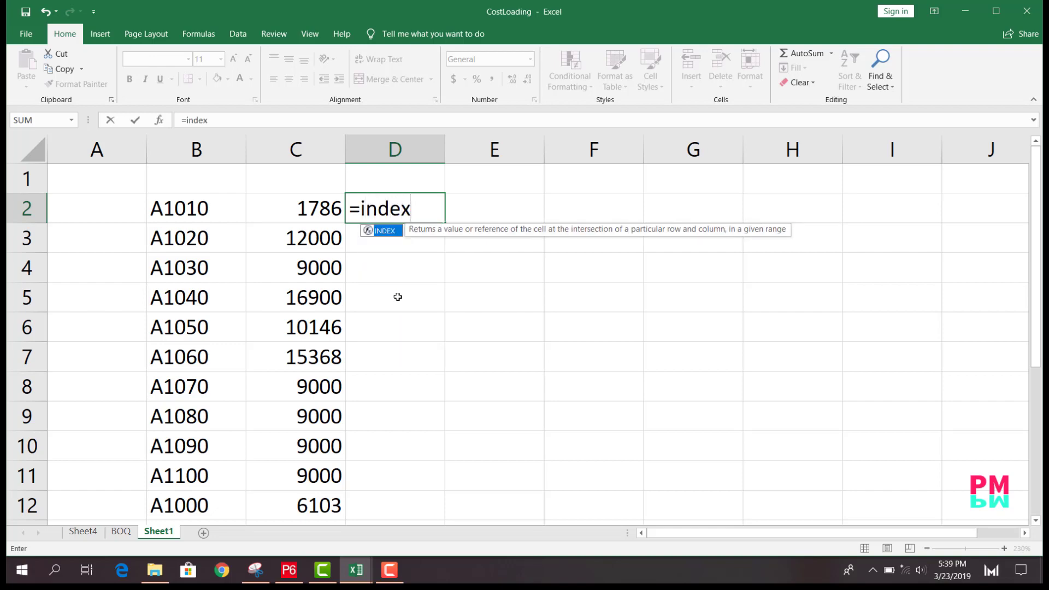
{"action": "key", "text": "Tab"}
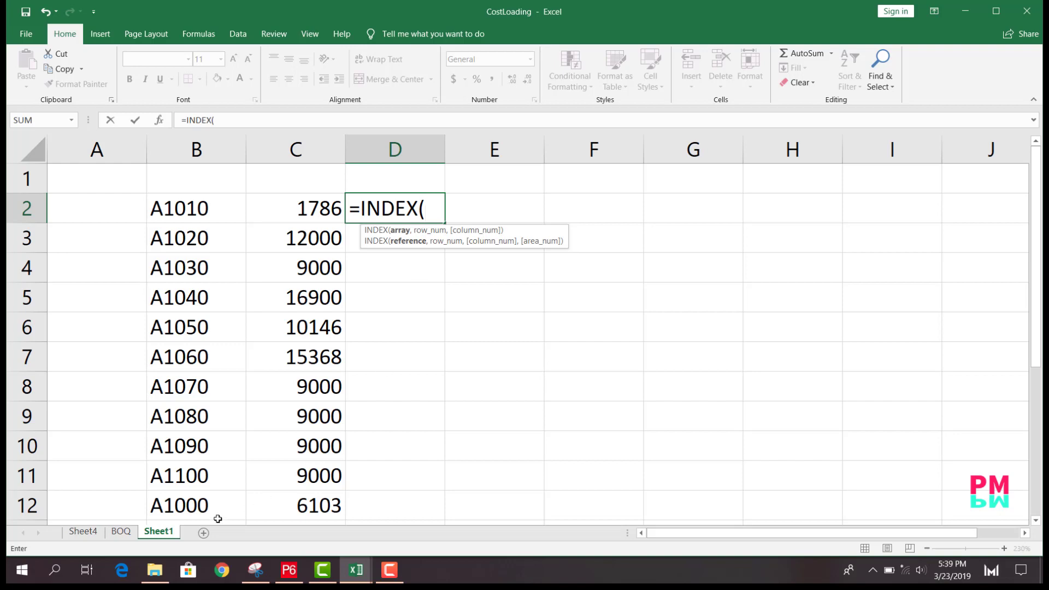
{"action": "left_click", "coordinate": [121, 532]}
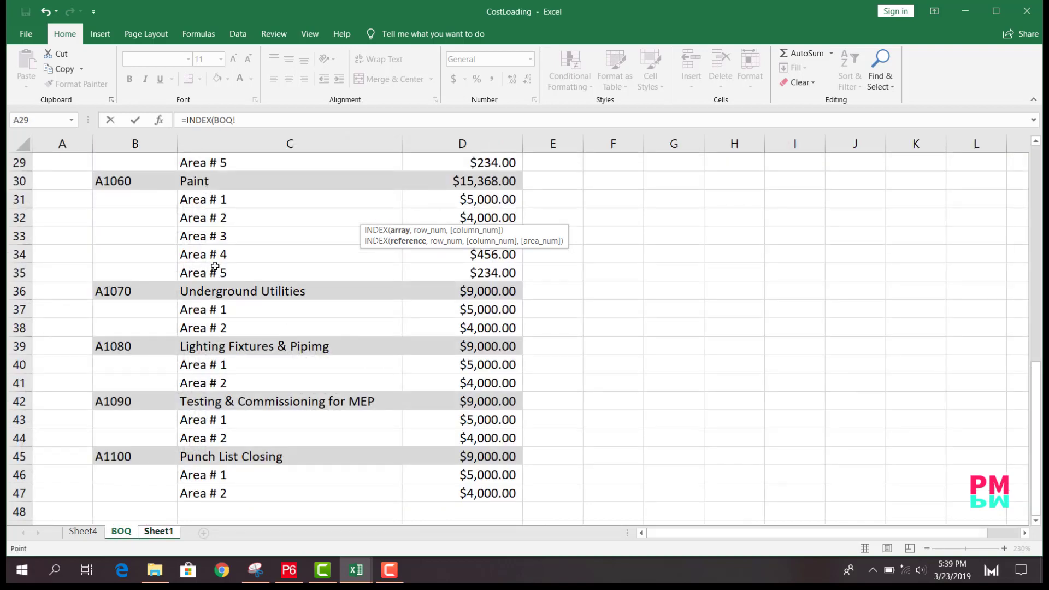
{"action": "scroll", "coordinate": [215, 268], "scroll_direction": "up", "scroll_amount": 5}
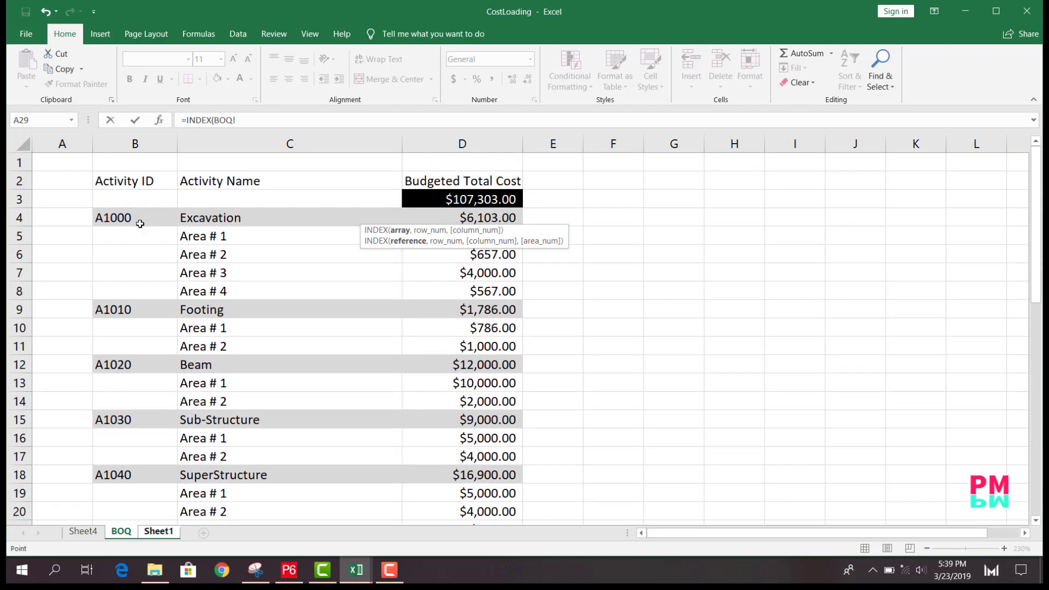
{"action": "left_click_drag", "start_coordinate": [136, 221], "coordinate": [426, 487]}
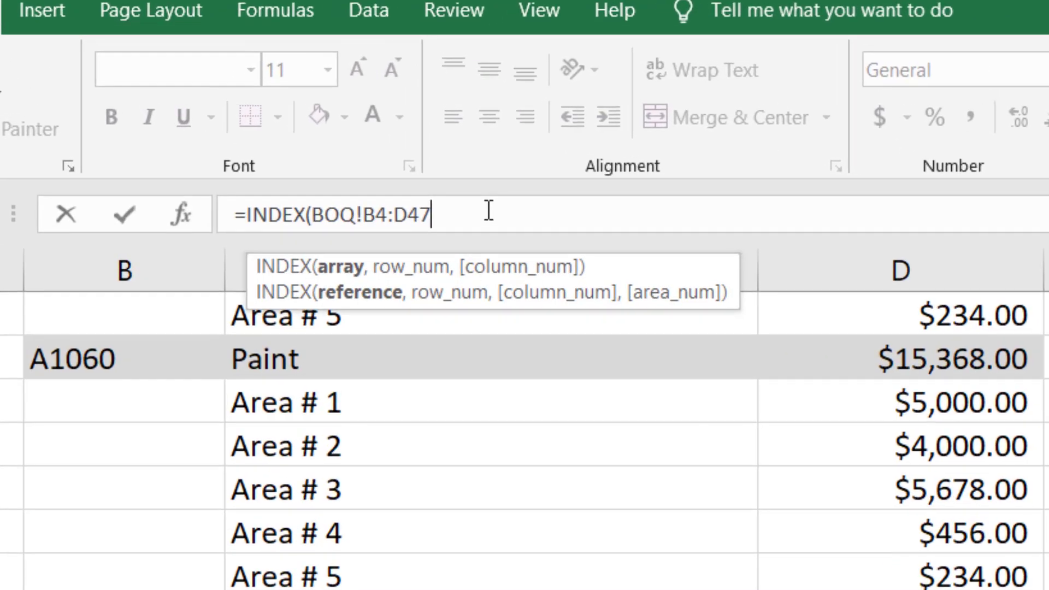
{"action": "left_click", "coordinate": [489, 213]}
{"action": "type", "text": ","}
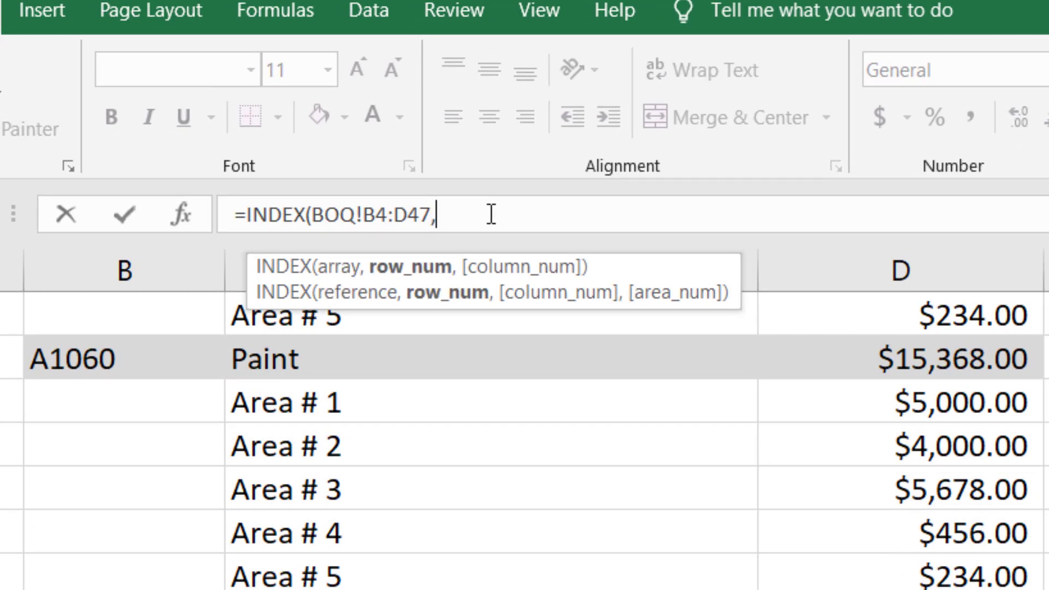
Step: Add an exact-match MATCH of Sheet1!B2 in BOQ!B4:B47 as the INDEX formula's row number
{"action": "type", "text": "match"}
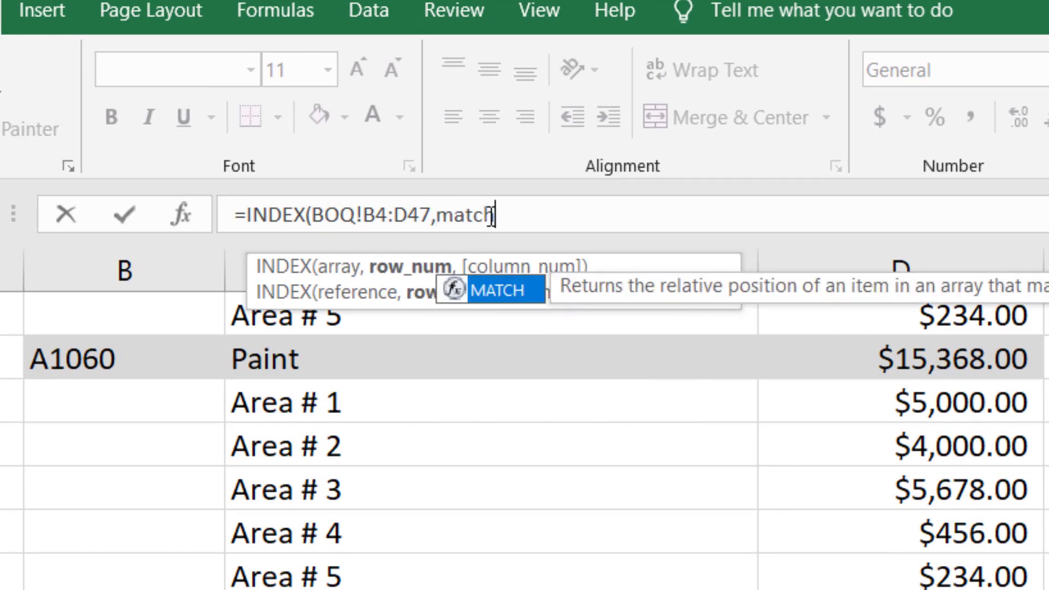
{"action": "key", "text": "Tab"}
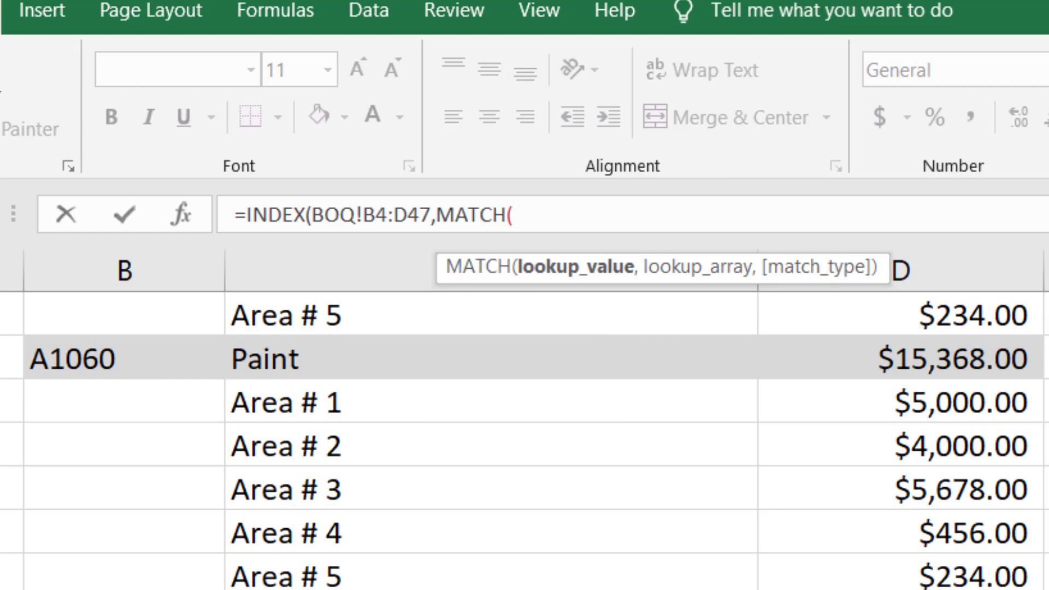
{"action": "key", "text": "ctrl+Page_Up"}
{"action": "left_click", "coordinate": [338, 392]}
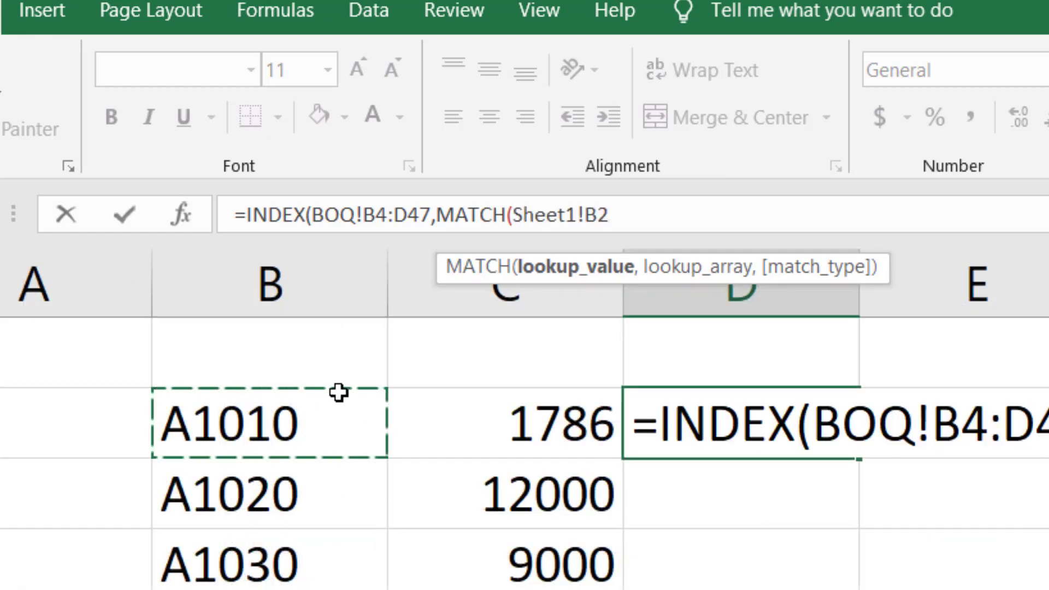
{"action": "type", "text": ","}
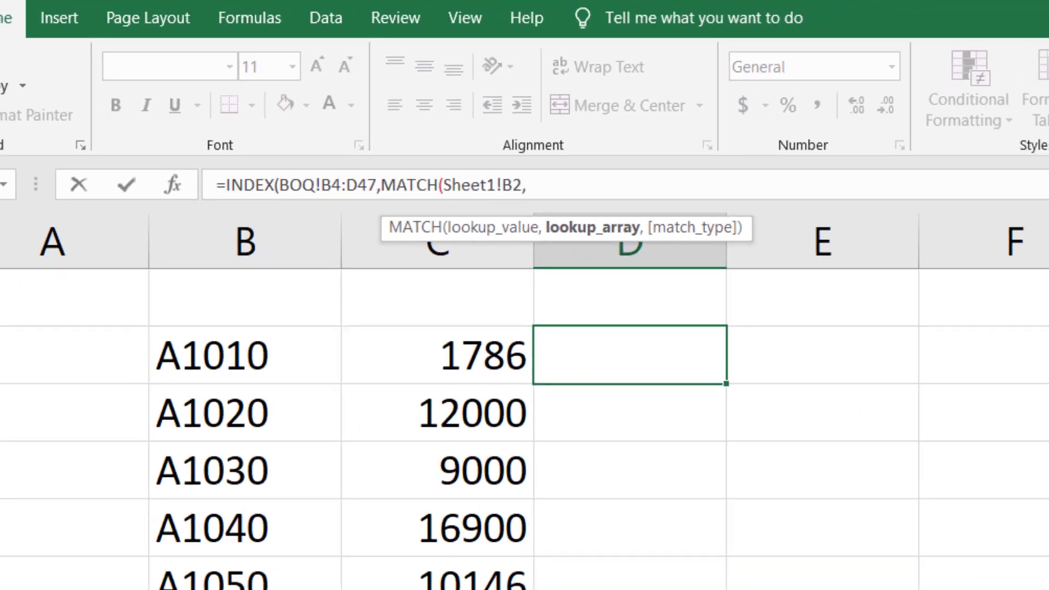
{"action": "key", "text": "ctrl+Page_Up"}
{"action": "scroll", "coordinate": [157, 358], "scroll_direction": "up", "scroll_amount": 5}
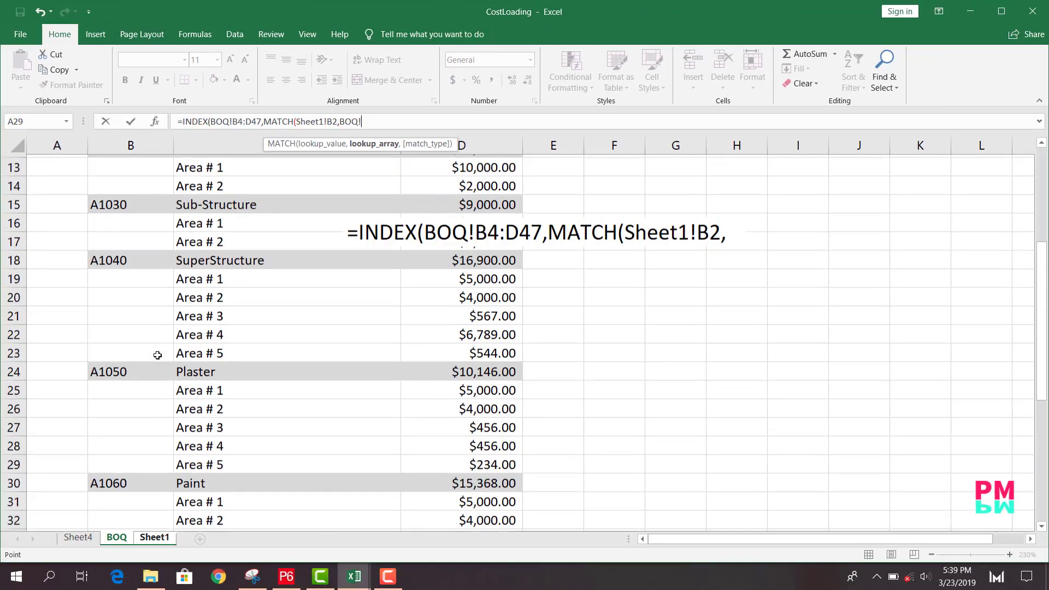
{"action": "scroll", "coordinate": [158, 355], "scroll_direction": "up", "scroll_amount": 4}
{"action": "left_click_drag", "start_coordinate": [133, 222], "coordinate": [130, 499]}
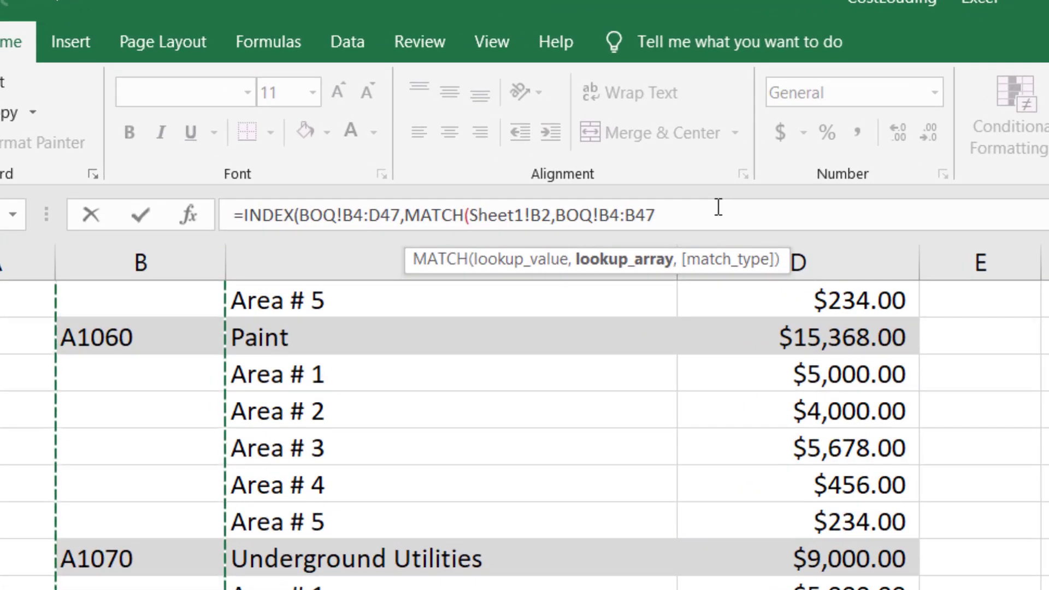
{"action": "type", "text": ","}
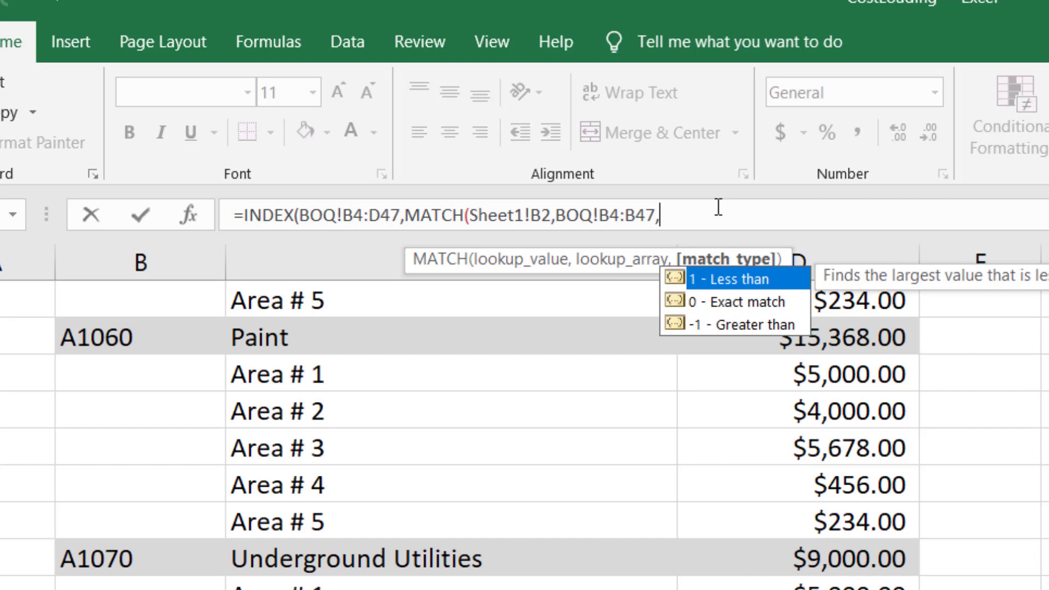
{"action": "type", "text": "0)"}
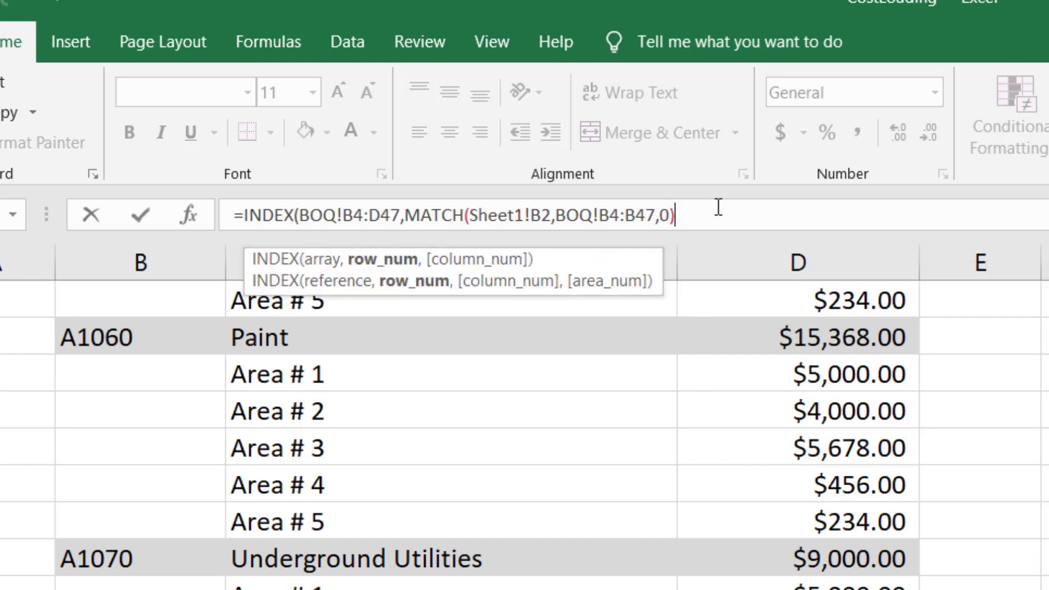
Step: Set the INDEX column number to 3 and complete D2's formula, accepting the suggested parenthesis correction
{"action": "type", "text": ","}
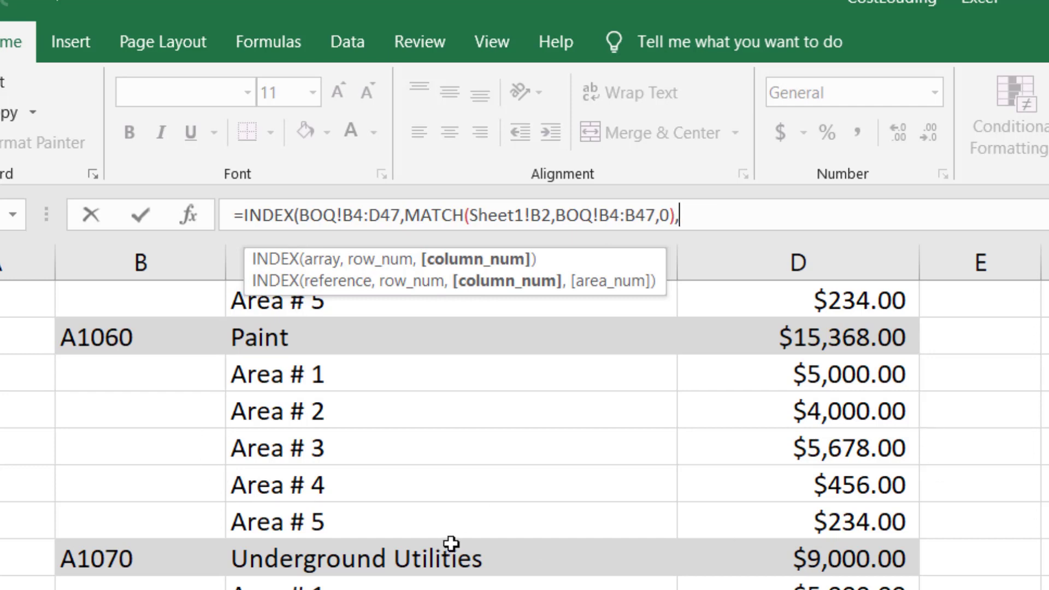
{"action": "type", "text": "3)"}
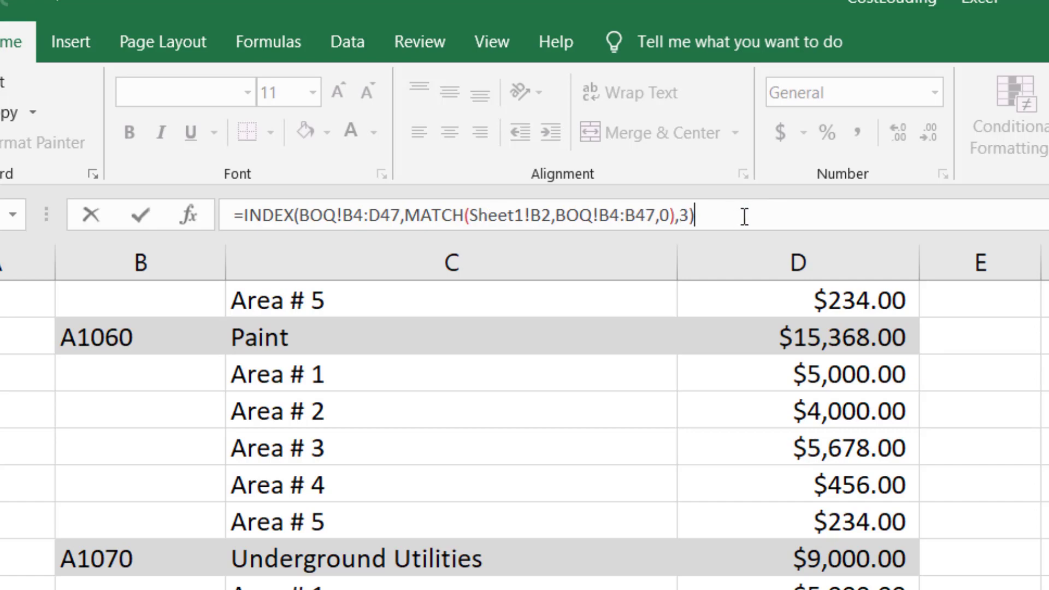
{"action": "type", "text": ")"}
{"action": "key", "text": "Return"}
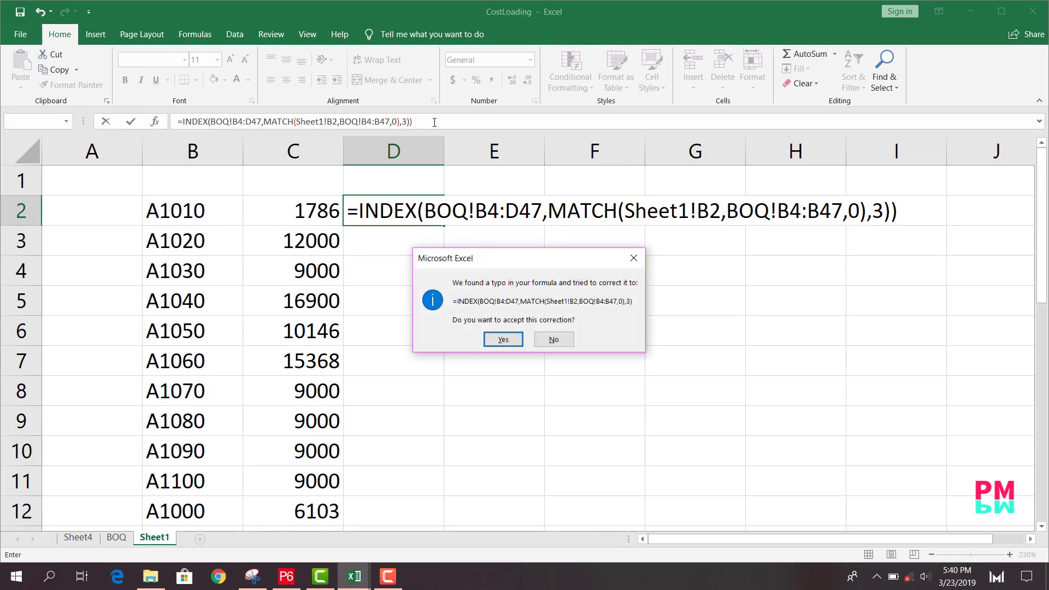
{"action": "left_click", "coordinate": [508, 339]}
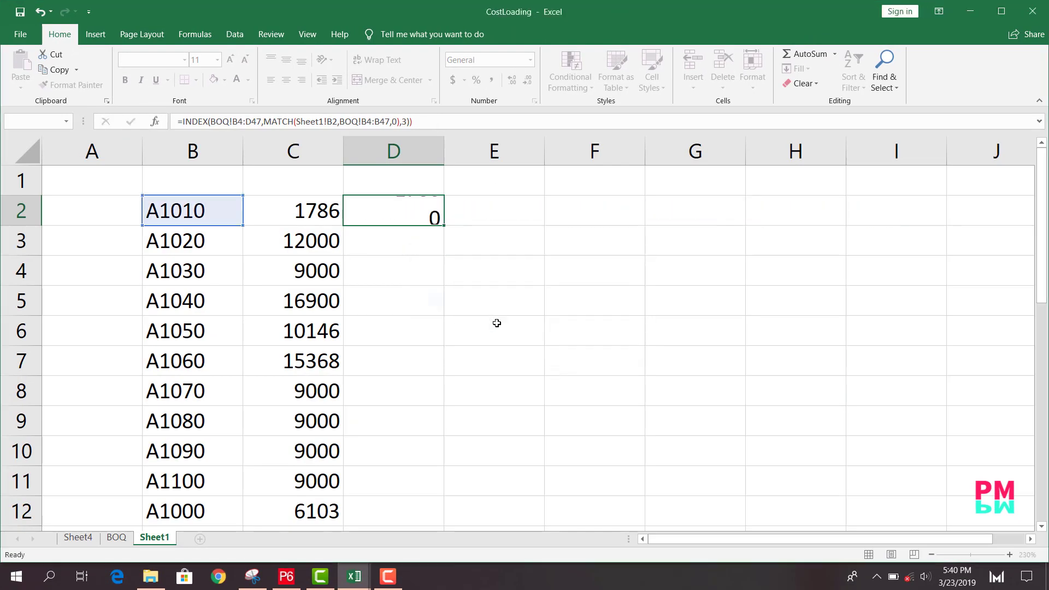
Step: Make the INDEX array in D2's formula absolute as BOQ!$B$4:$D$47
{"action": "left_click", "coordinate": [426, 216]}
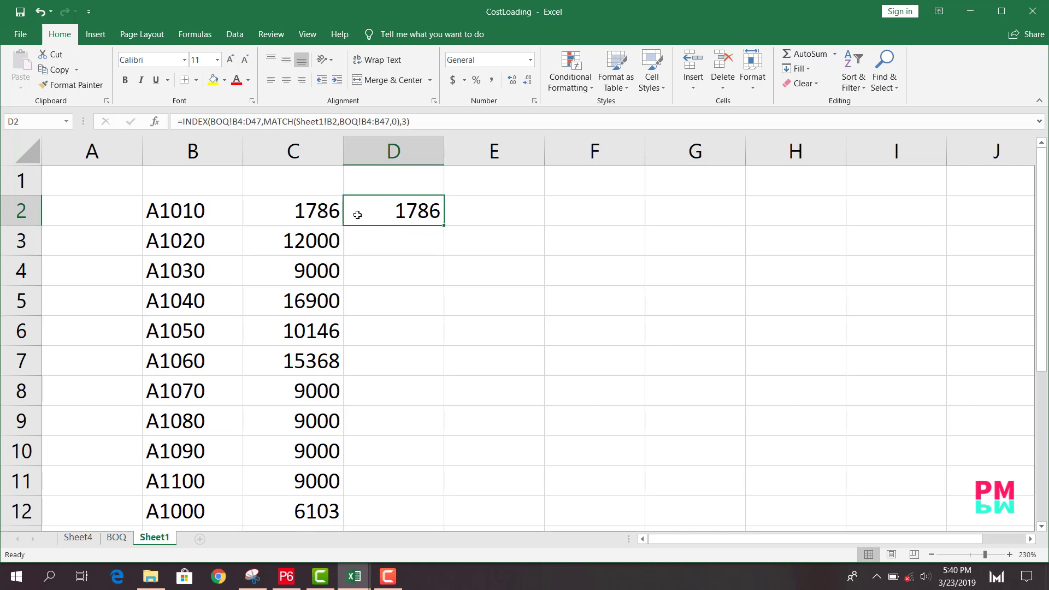
{"action": "left_click", "coordinate": [234, 121]}
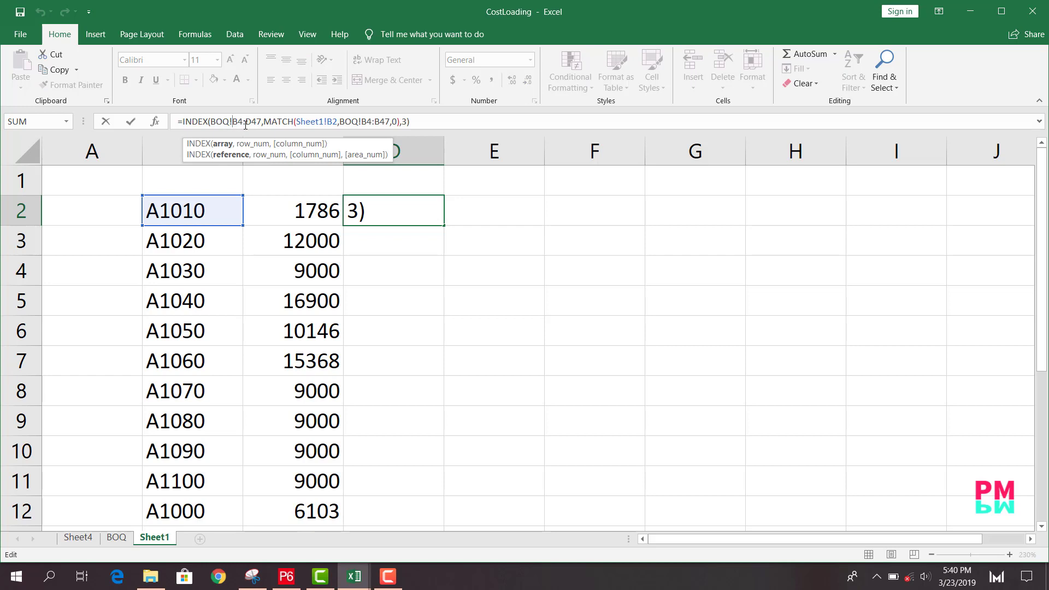
{"action": "key", "text": "F4"}
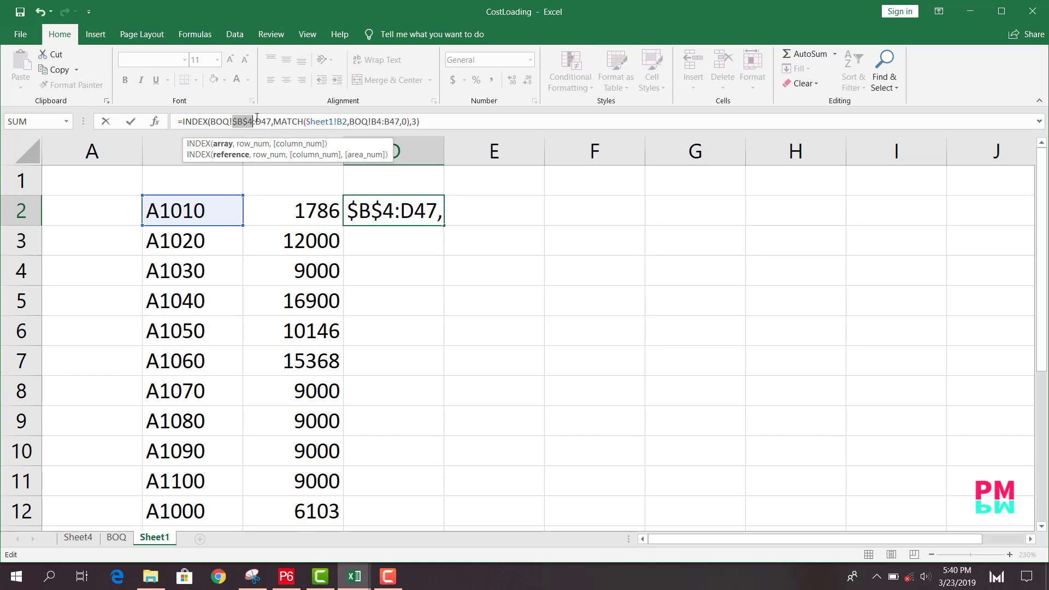
{"action": "left_click", "coordinate": [256, 120]}
{"action": "key", "text": "F4"}
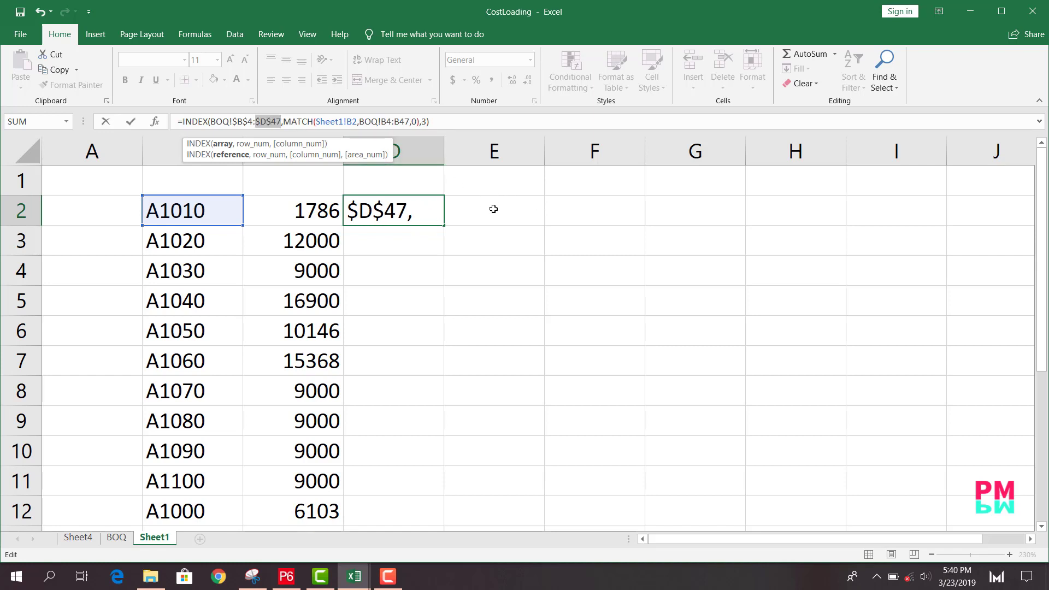
{"action": "key", "text": "Return"}
Step: Fill the INDEX/MATCH formula from D2 down to D12 and check the filled rows
{"action": "left_click", "coordinate": [439, 223]}
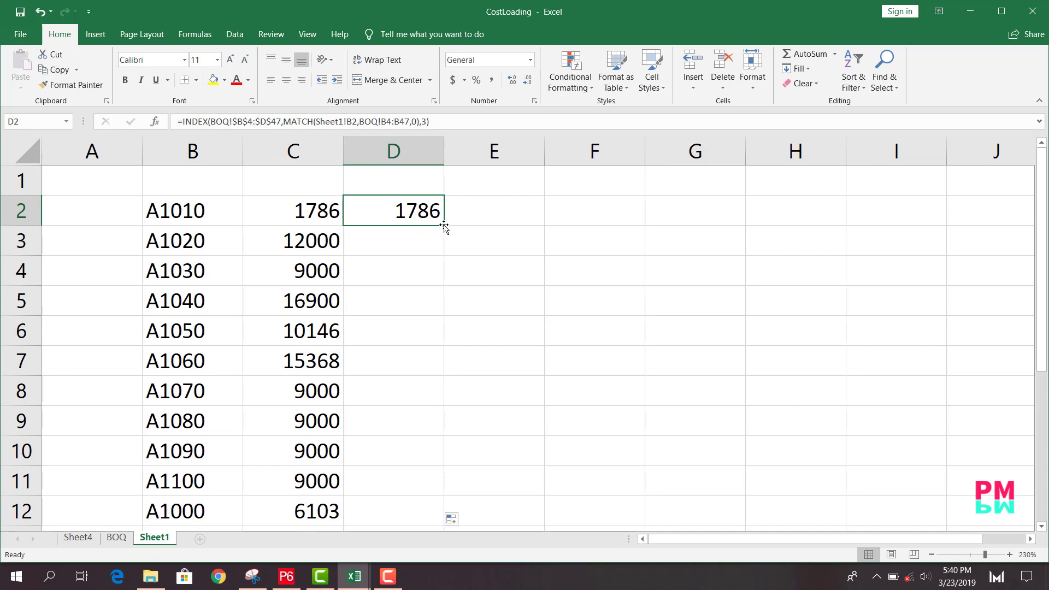
{"action": "double_click", "coordinate": [445, 225]}
{"action": "scroll", "coordinate": [473, 303], "scroll_direction": "down", "scroll_amount": 2}
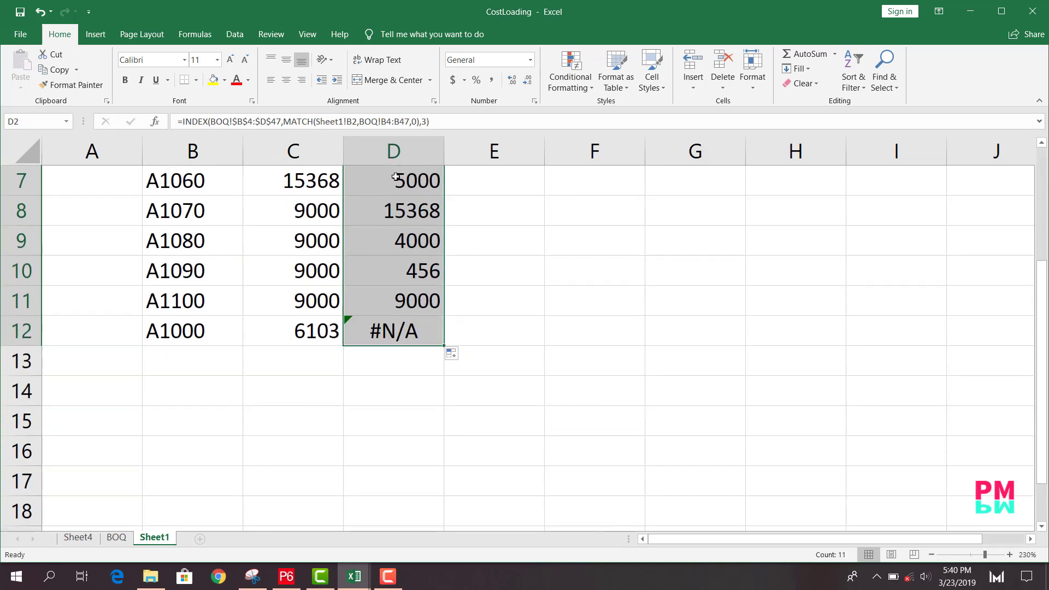
Step: Make the MATCH lookup array in D2's formula absolute as BOQ!$B$4:$B$47
{"action": "left_click", "coordinate": [382, 120]}
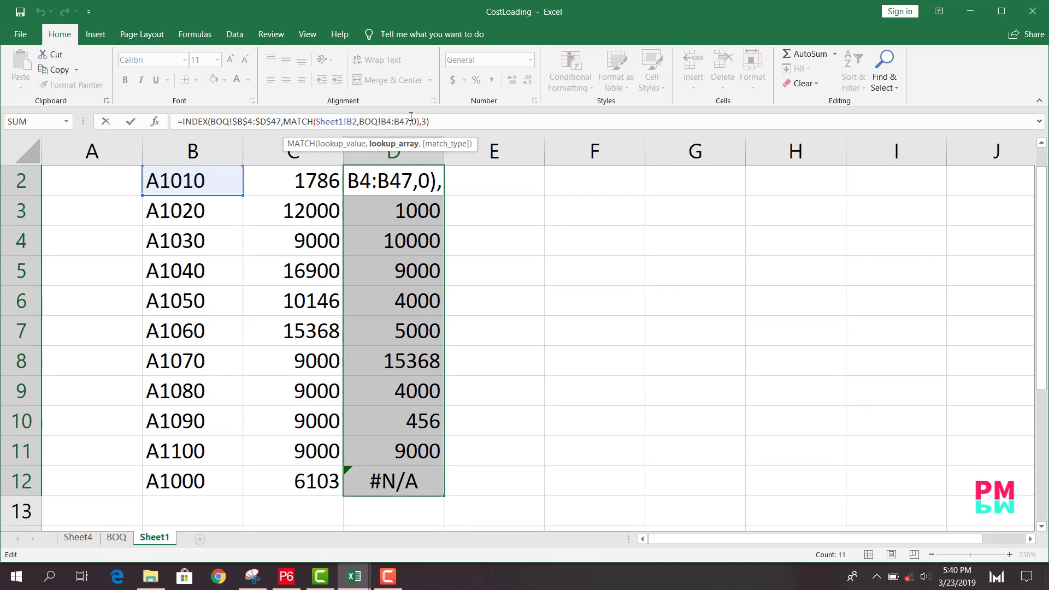
{"action": "key", "text": "F4"}
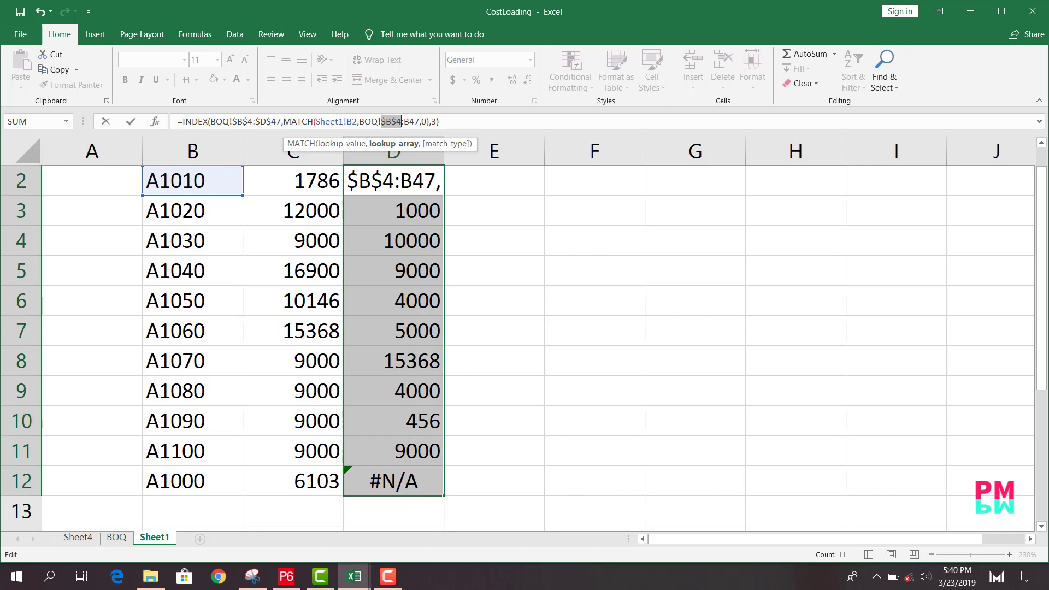
{"action": "left_click", "coordinate": [410, 119]}
{"action": "key", "text": "F4"}
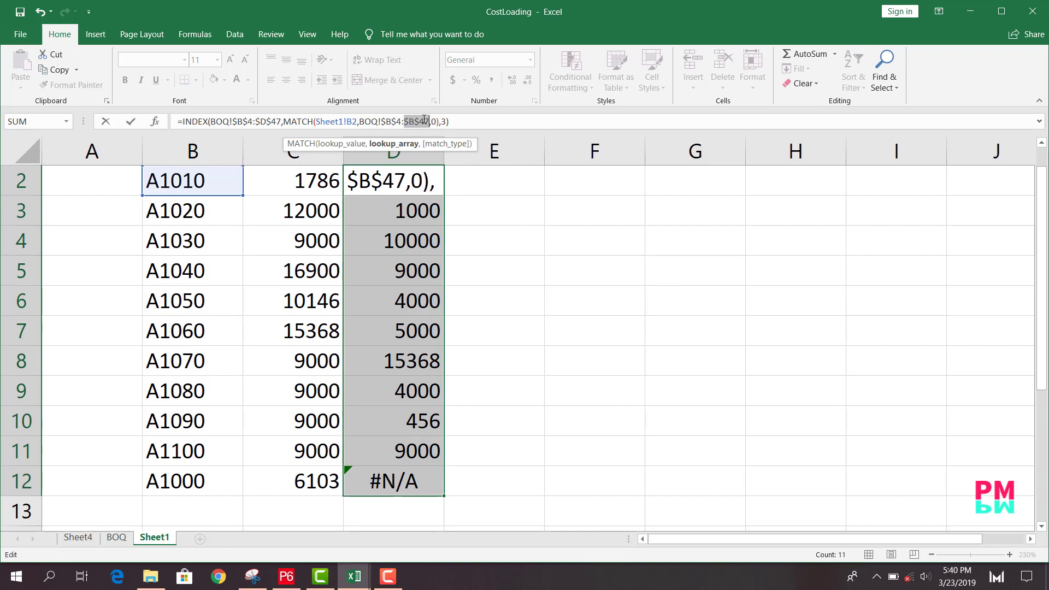
{"action": "key", "text": "Return"}
Step: Refill D3:D12 with D2's fully absolute-range INDEX/MATCH formula and compare the results with column C
{"action": "key", "text": "Up"}
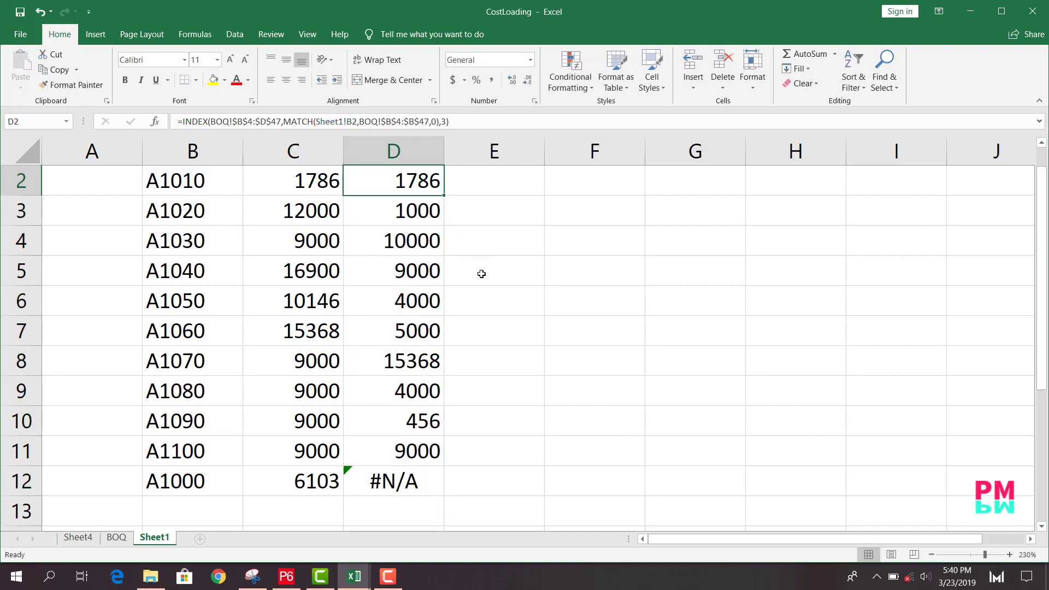
{"action": "scroll", "coordinate": [448, 246], "scroll_direction": "up", "scroll_amount": 1}
{"action": "double_click", "coordinate": [446, 226]}
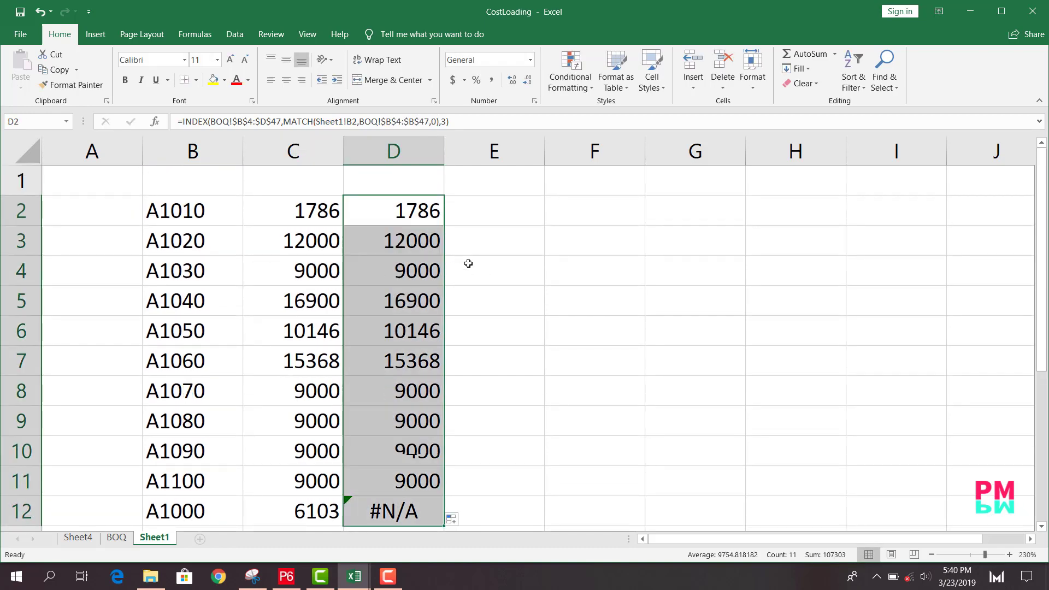
{"action": "scroll", "coordinate": [475, 262], "scroll_direction": "down", "scroll_amount": 2}
{"action": "scroll", "coordinate": [478, 278], "scroll_direction": "up", "scroll_amount": 2}
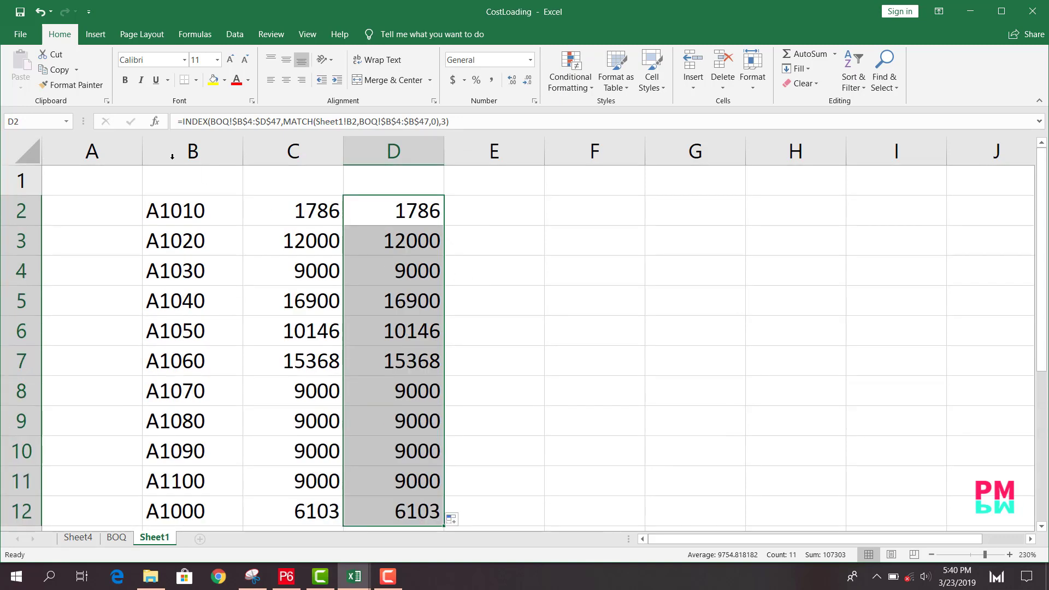
Step: Wrap D2's INDEX/MATCH formula in IFNA so that it returns 0 when no match is found
{"action": "left_click", "coordinate": [184, 121]}
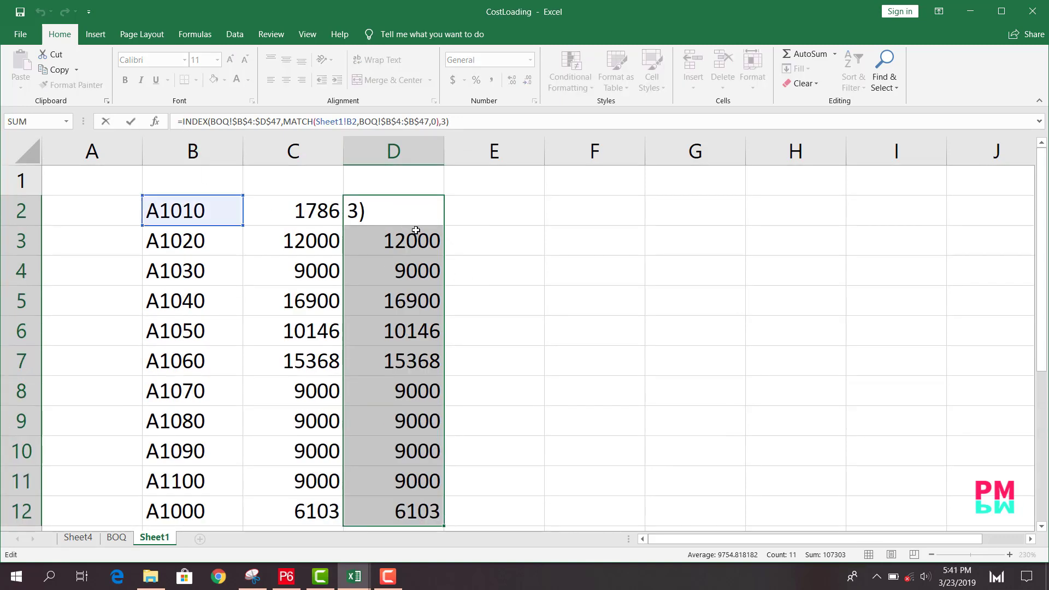
{"action": "type", "text": "if"}
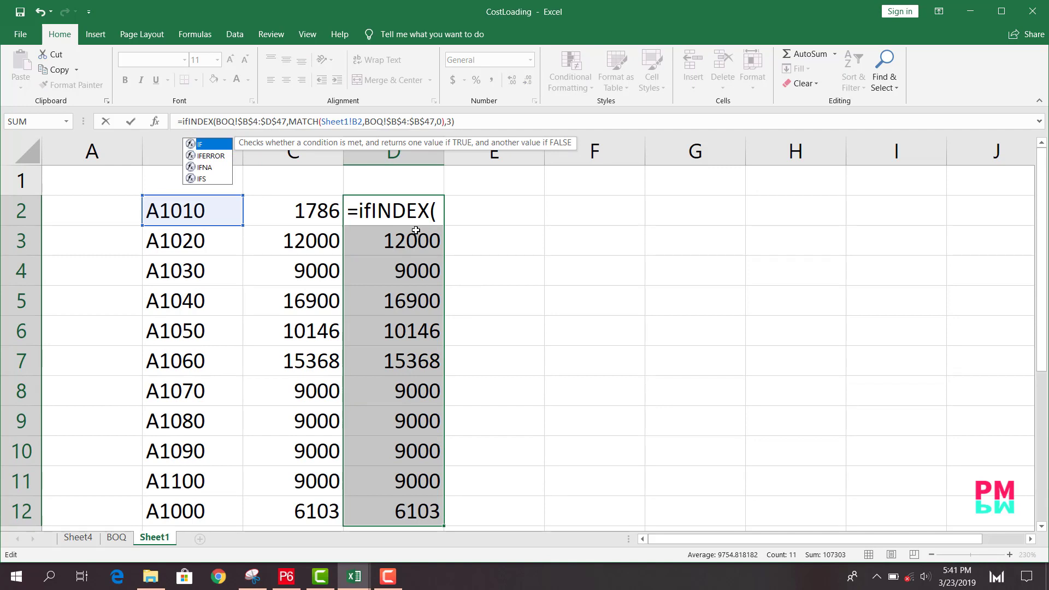
{"action": "key", "text": "Down"}
{"action": "key", "text": "Down"}
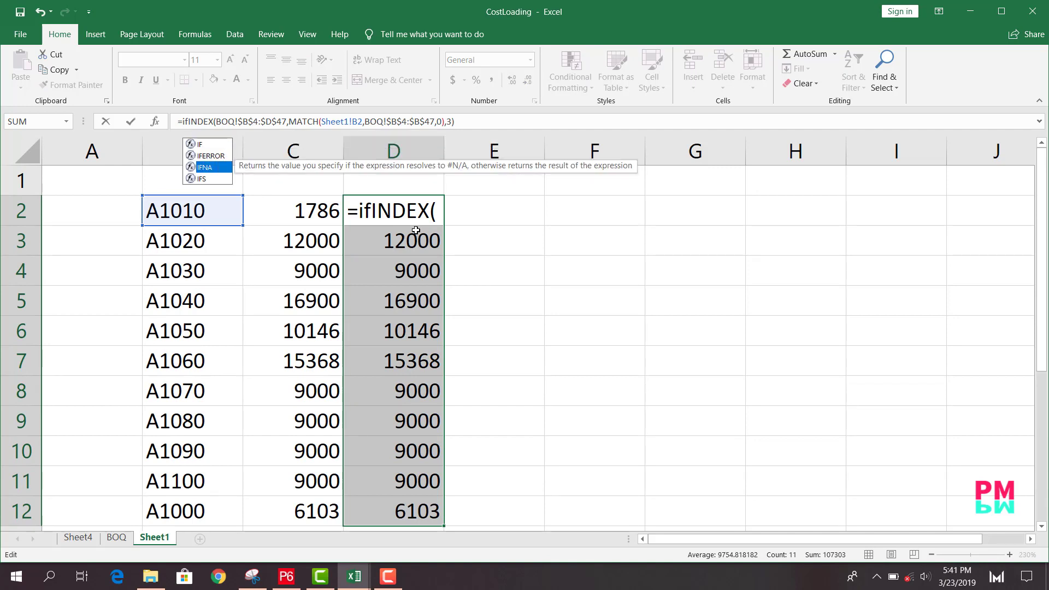
{"action": "key", "text": "Tab"}
{"action": "left_click", "coordinate": [472, 122]}
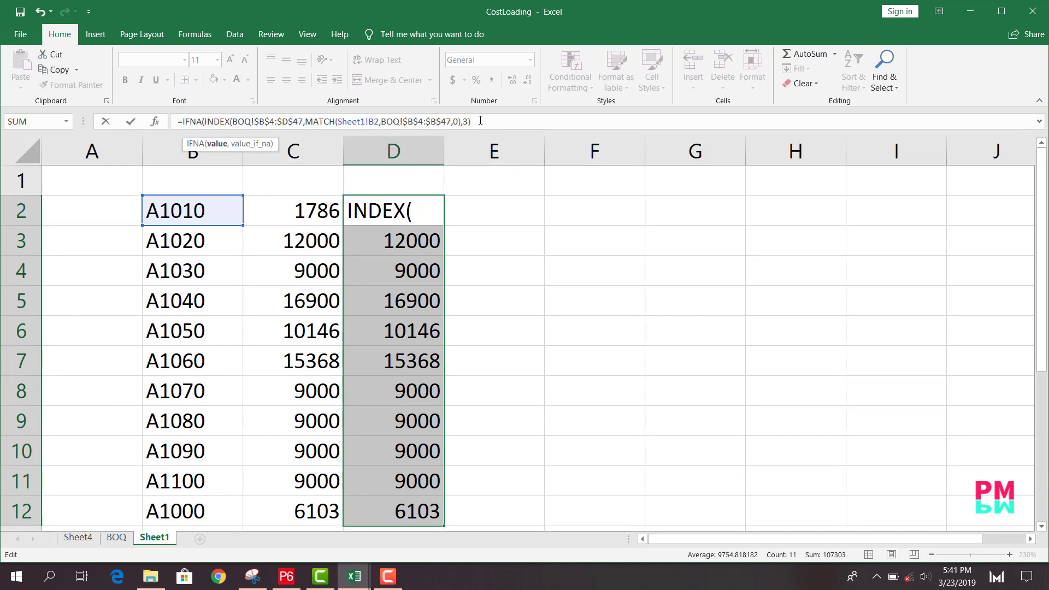
{"action": "type", "text": ",0"}
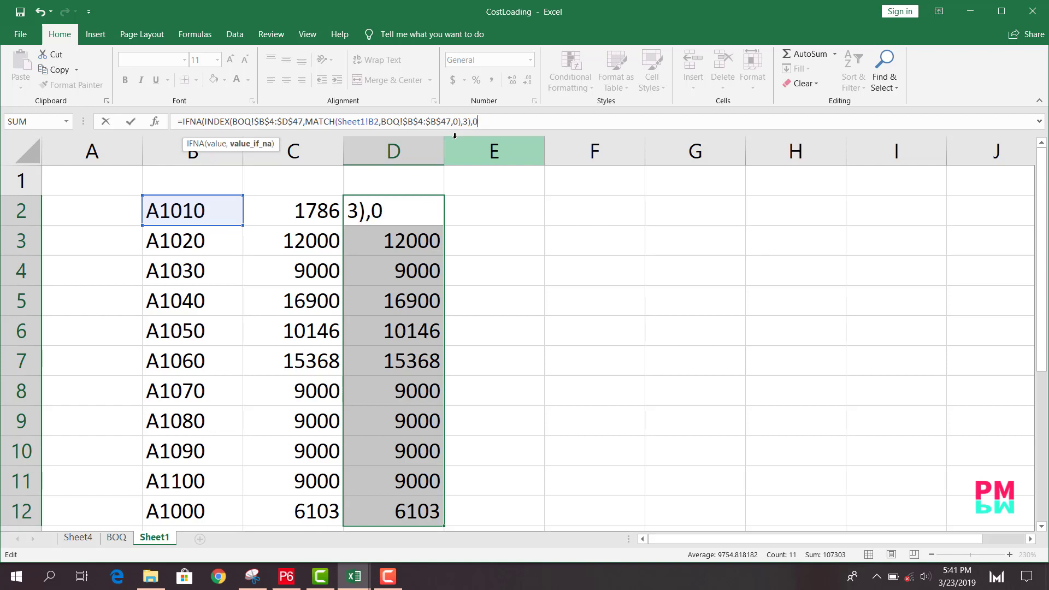
{"action": "type", "text": ")"}
{"action": "key", "text": "Return"}
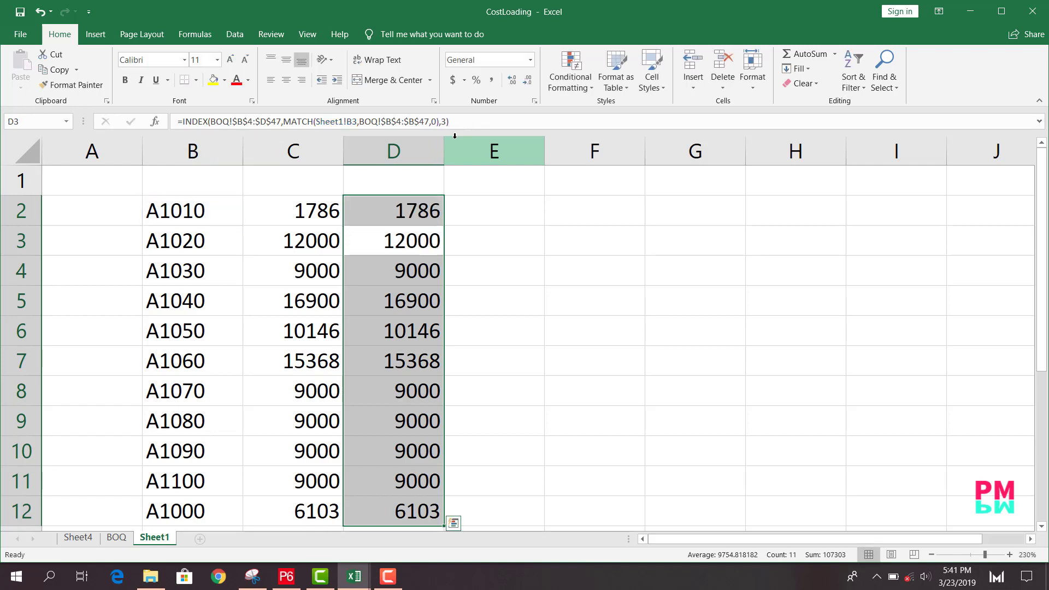
Step: Fill the IFNA-wrapped INDEX/MATCH formula from D2 down through D12
{"action": "left_click", "coordinate": [417, 214]}
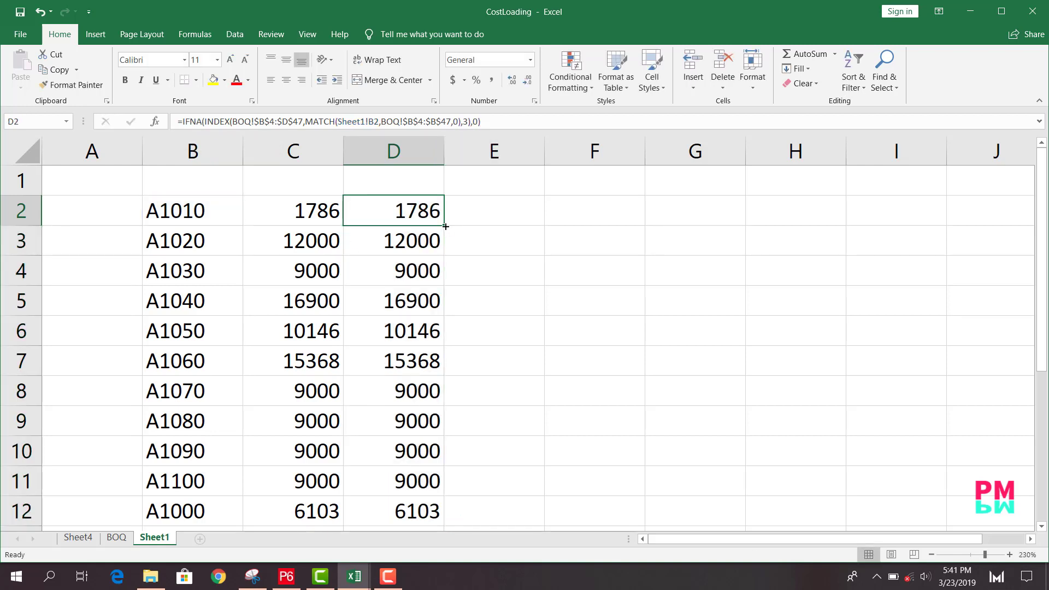
{"action": "double_click", "coordinate": [446, 226]}
{"action": "scroll", "coordinate": [484, 329], "scroll_direction": "down", "scroll_amount": 3}
{"action": "scroll", "coordinate": [481, 328], "scroll_direction": "up", "scroll_amount": 3}
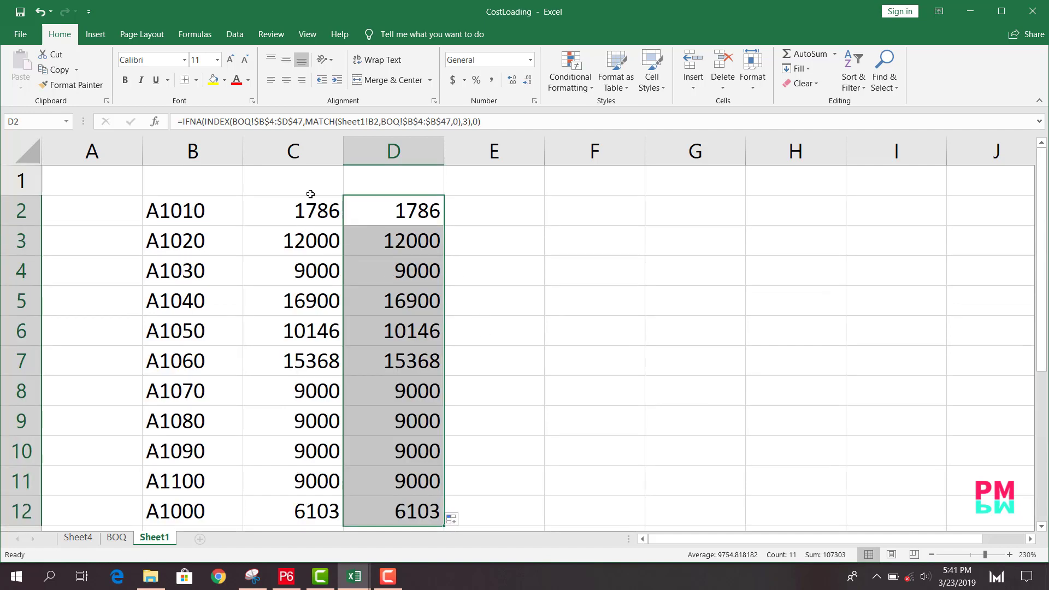
Step: Copy the VLOOKUP costs in C2:C12 of Sheet1 and switch to the TASKRSRC sheet of the 22-KBR-3 workbook
{"action": "left_click", "coordinate": [311, 194]}
{"action": "left_click_drag", "start_coordinate": [323, 211], "coordinate": [310, 377]}
{"action": "right_click", "coordinate": [310, 371]}
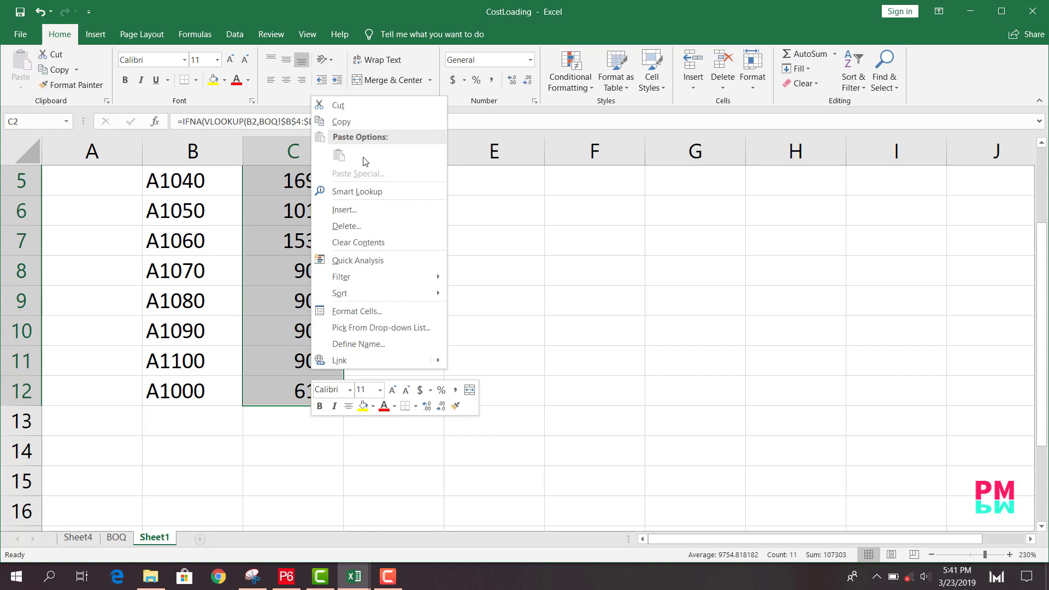
{"action": "left_click", "coordinate": [356, 127]}
{"action": "scroll", "coordinate": [471, 292], "scroll_direction": "up", "scroll_amount": 2}
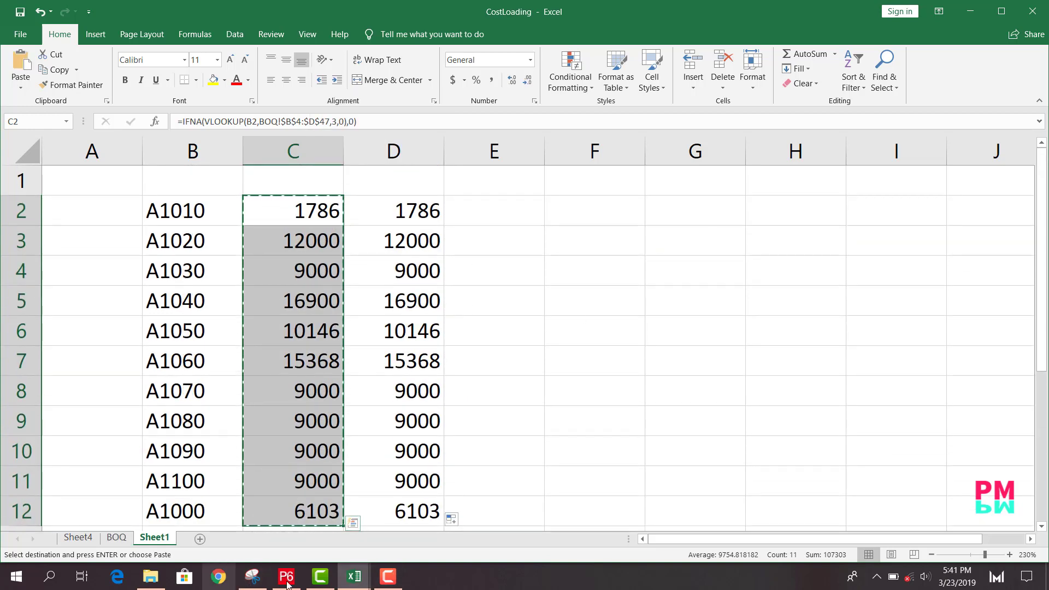
{"action": "mouse_move", "coordinate": [354, 578]}
{"action": "left_click", "coordinate": [400, 494]}
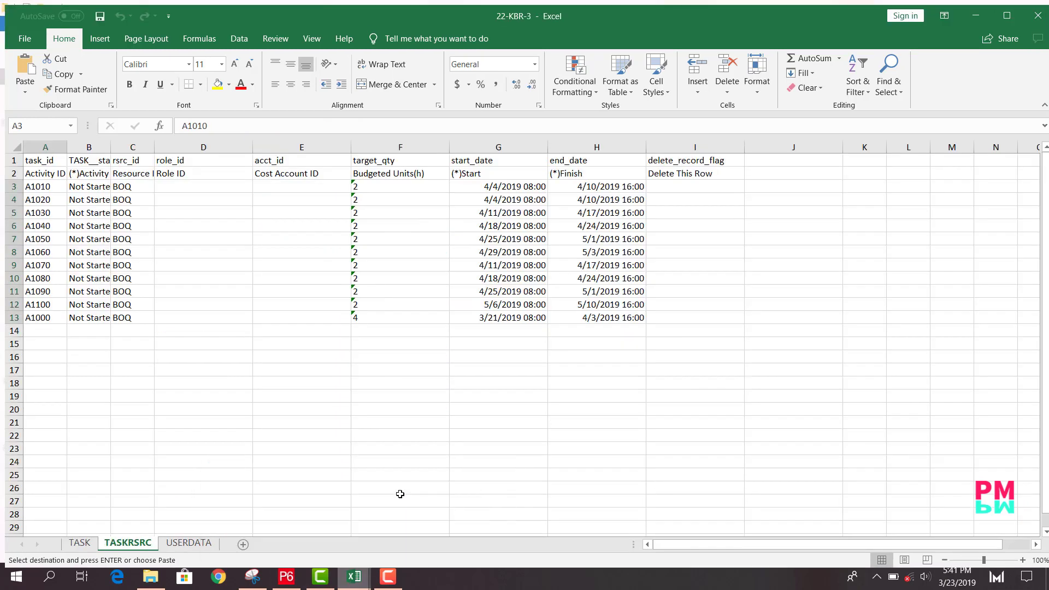
Step: Paste the copied costs as values into the Budgeted Units column of TASKRSRC, starting at F3
{"action": "right_click", "coordinate": [373, 181]}
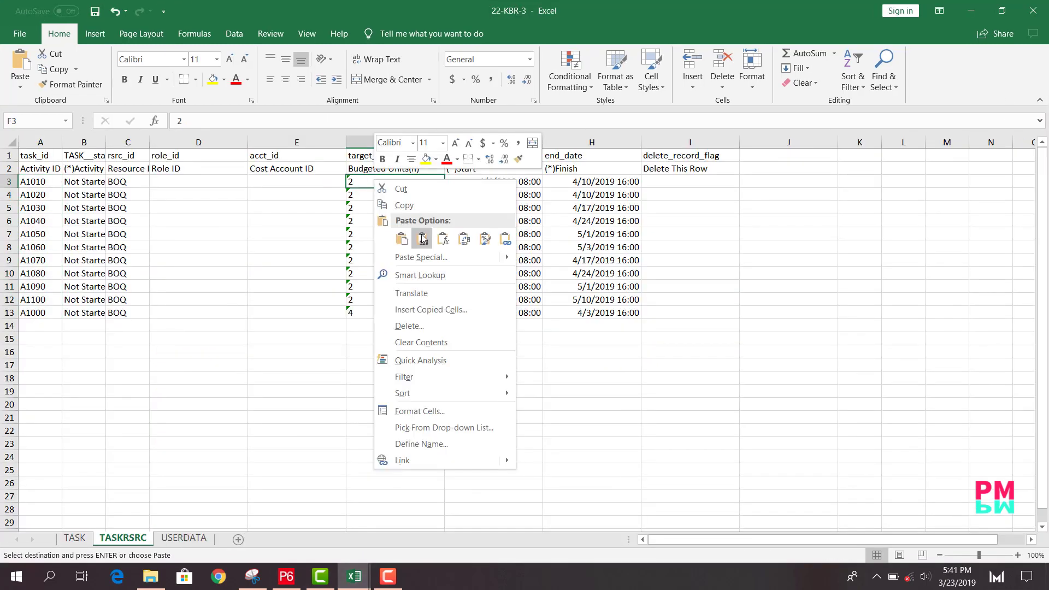
{"action": "left_click", "coordinate": [423, 238]}
{"action": "left_click", "coordinate": [398, 186]}
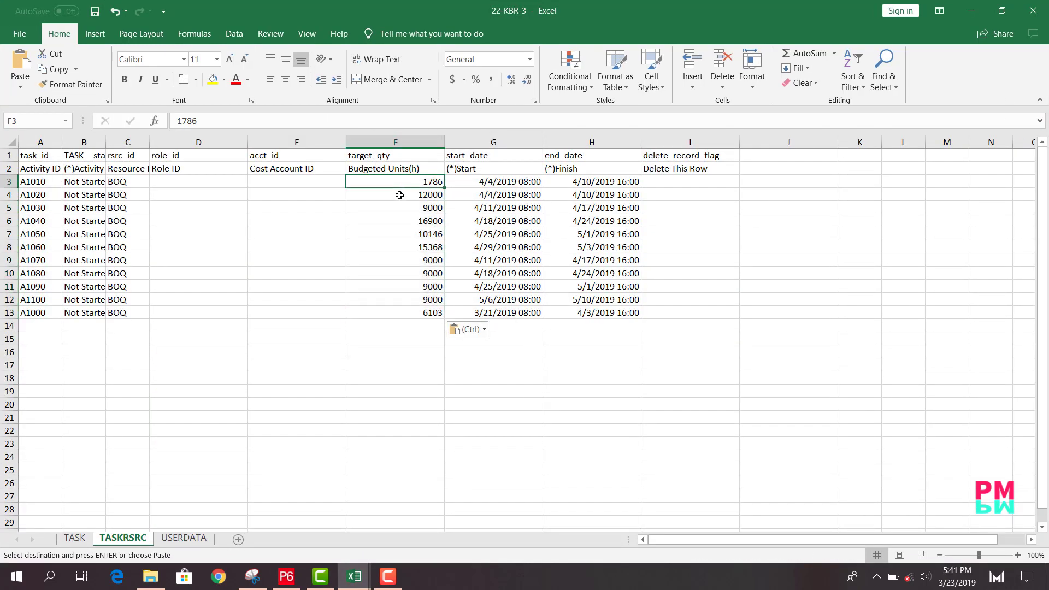
Step: Convert F3:F13 to text with Text to Columns, using delimited data, the comma as the only delimiter and the Text column format
{"action": "left_click_drag", "start_coordinate": [399, 195], "coordinate": [401, 311]}
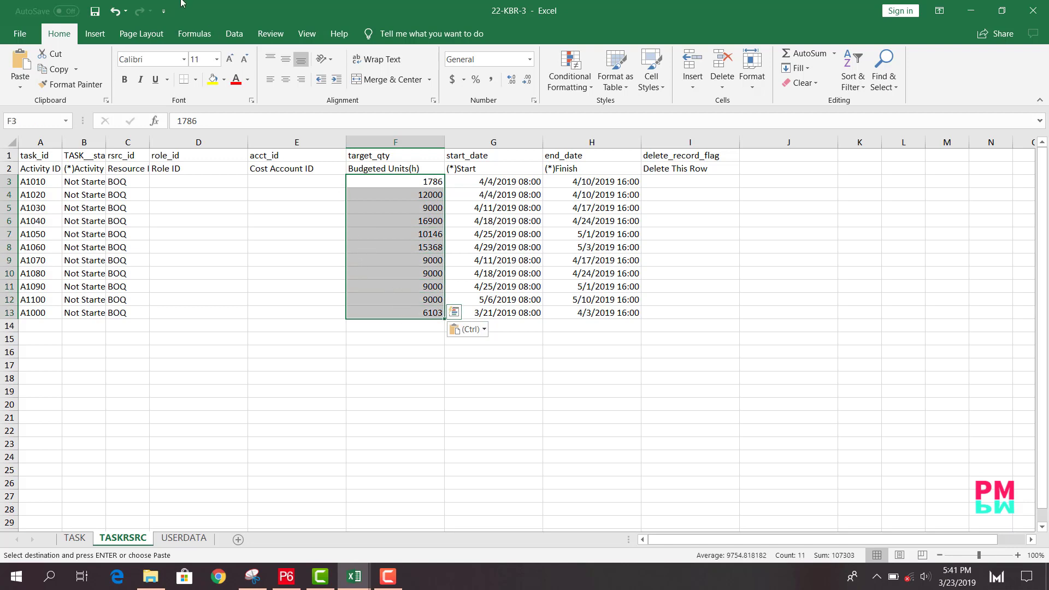
{"action": "left_click", "coordinate": [234, 33]}
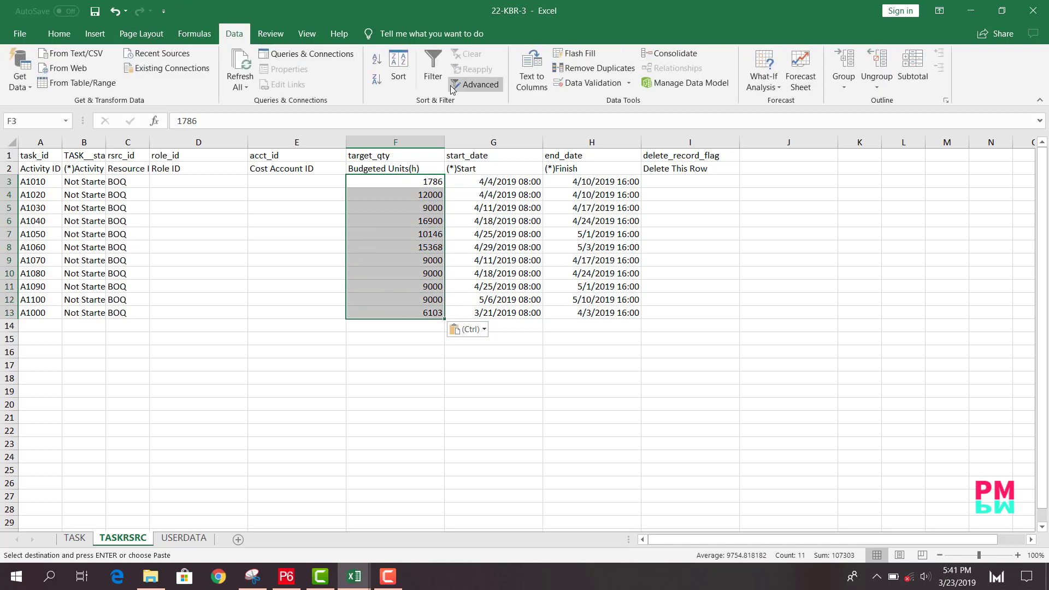
{"action": "left_click", "coordinate": [523, 83]}
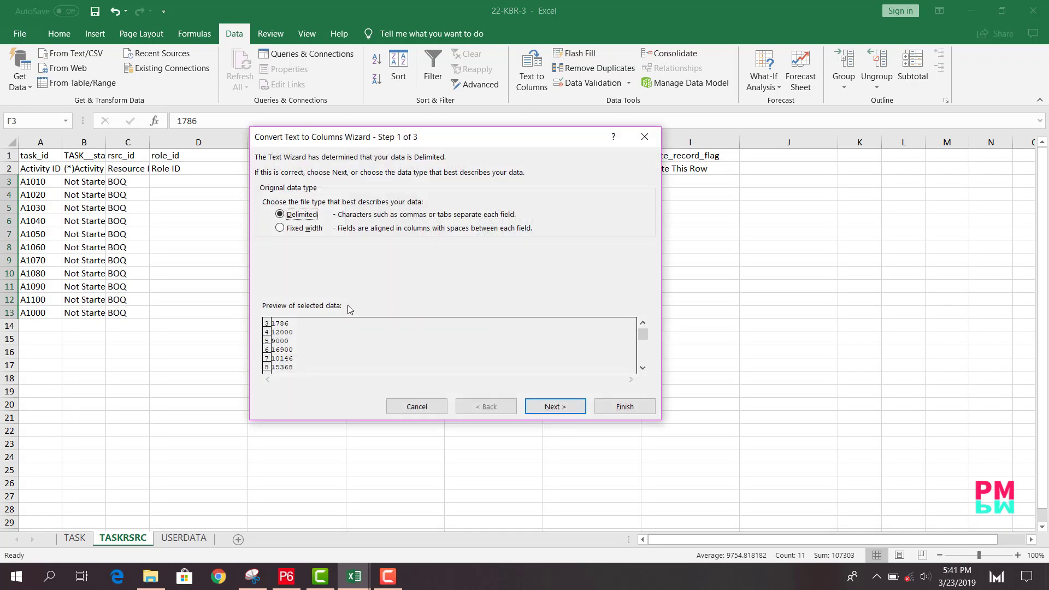
{"action": "left_click", "coordinate": [555, 407]}
{"action": "left_click", "coordinate": [279, 189]}
{"action": "left_click", "coordinate": [284, 217]}
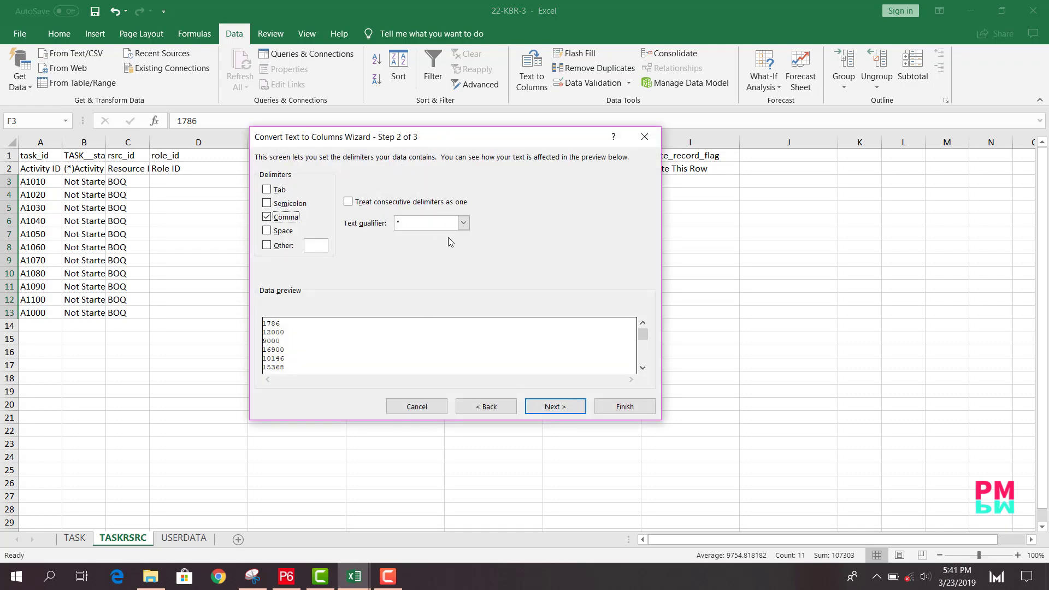
{"action": "left_click", "coordinate": [462, 223]}
{"action": "left_click", "coordinate": [456, 244]}
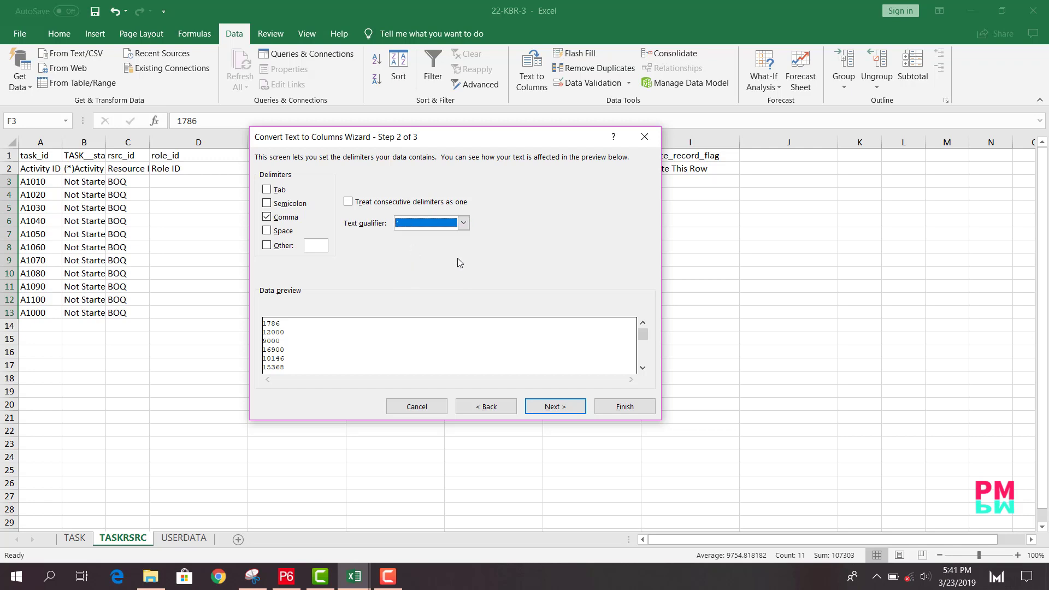
{"action": "left_click", "coordinate": [555, 407]}
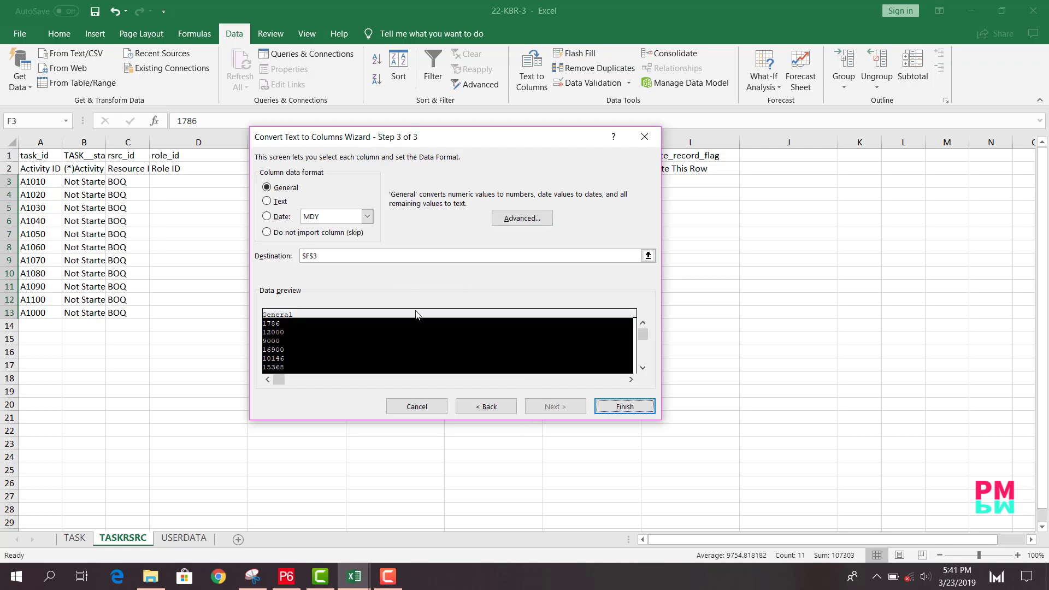
{"action": "left_click", "coordinate": [276, 201]}
{"action": "left_click", "coordinate": [623, 406]}
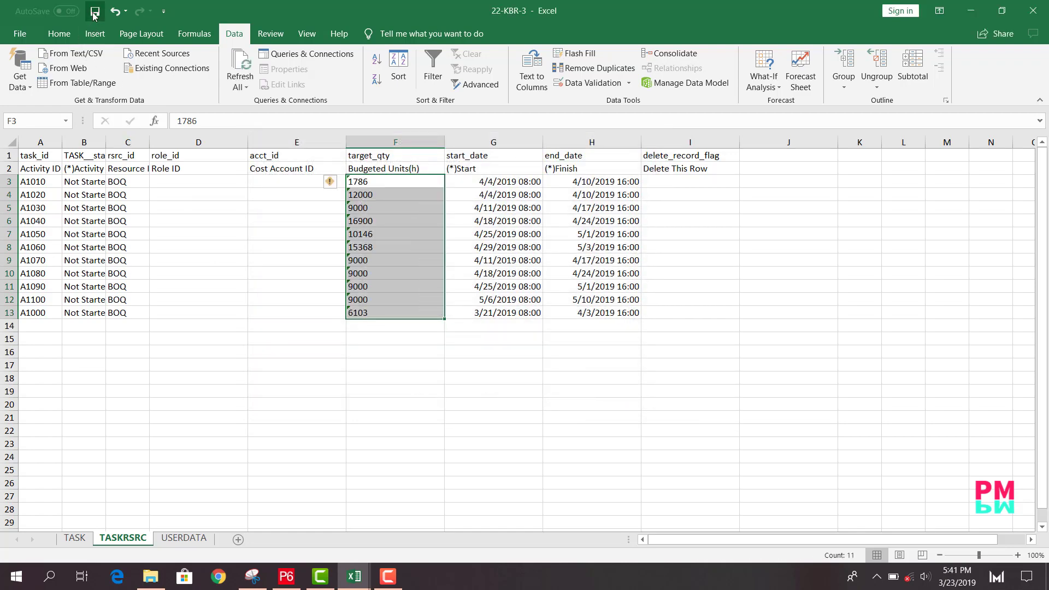
Step: Save and close the 22-KBR-3 workbook and switch to Primavera P6
{"action": "left_click", "coordinate": [1033, 11]}
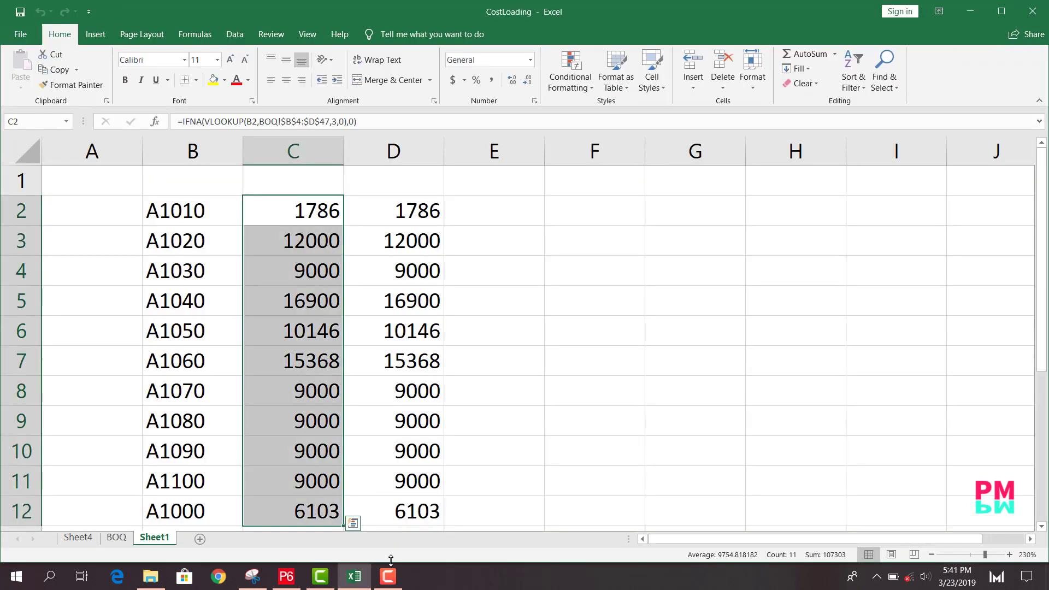
{"action": "left_click", "coordinate": [286, 575]}
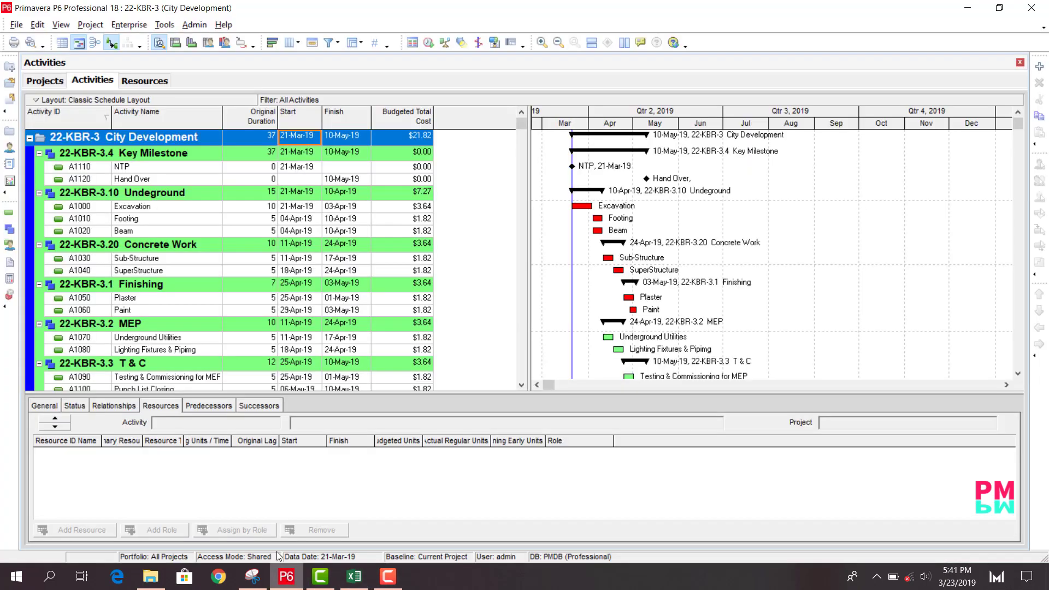
{"action": "left_click", "coordinate": [14, 25]}
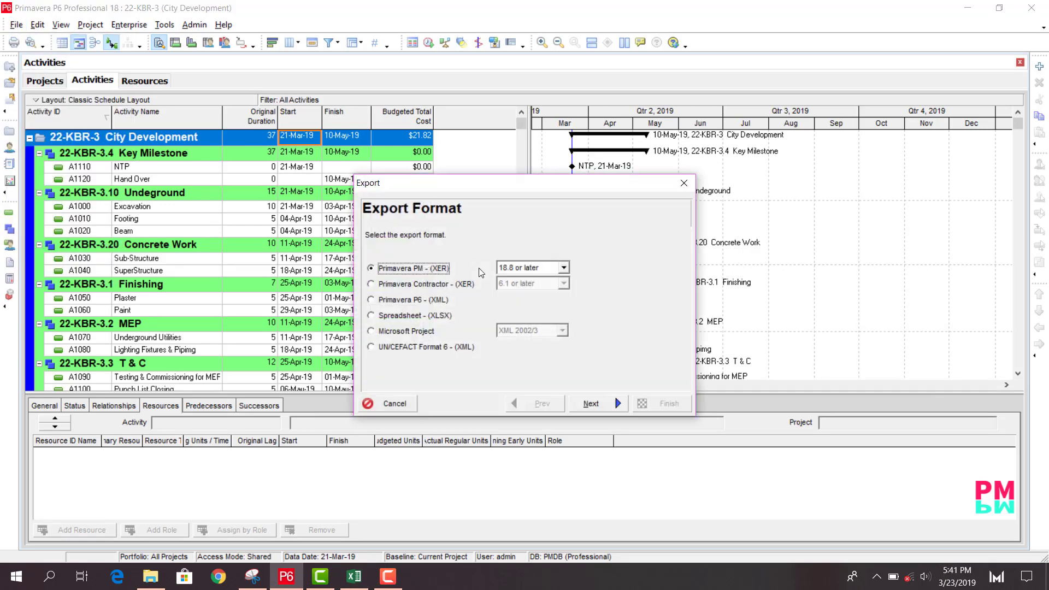
{"action": "left_click", "coordinate": [391, 399]}
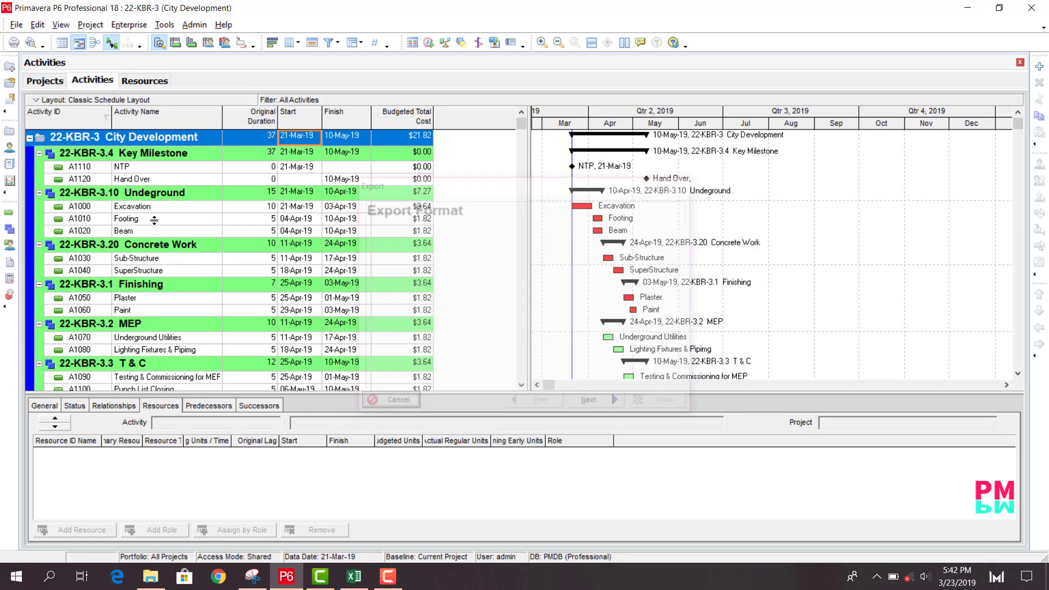
Step: Start an import in Primavera P6 with Spreadsheet (XLSX) as the import format
{"action": "left_click", "coordinate": [16, 25]}
{"action": "left_click", "coordinate": [21, 154]}
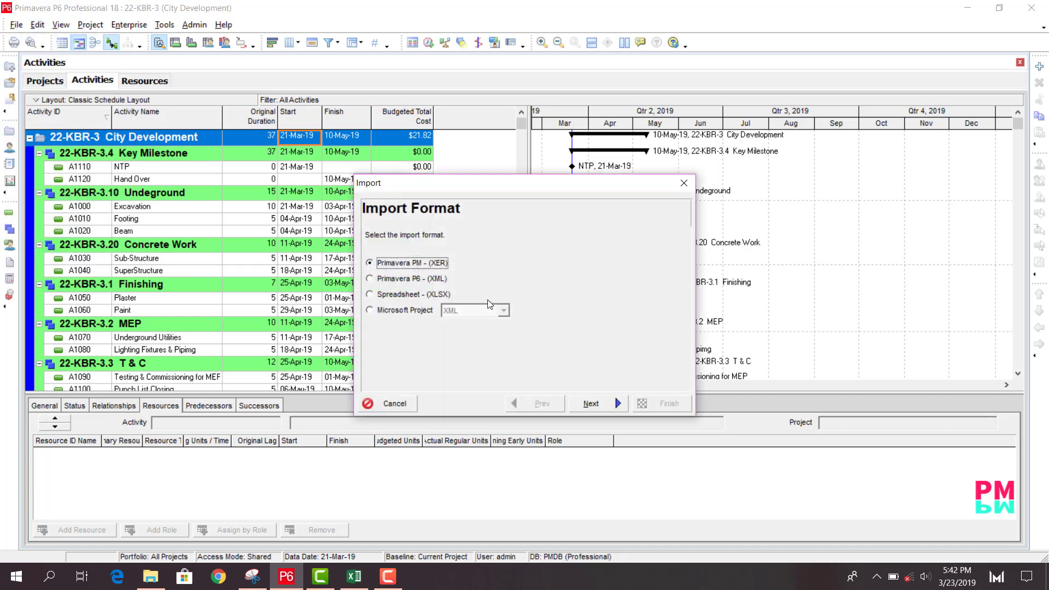
{"action": "left_click", "coordinate": [370, 295]}
{"action": "left_click", "coordinate": [598, 405]}
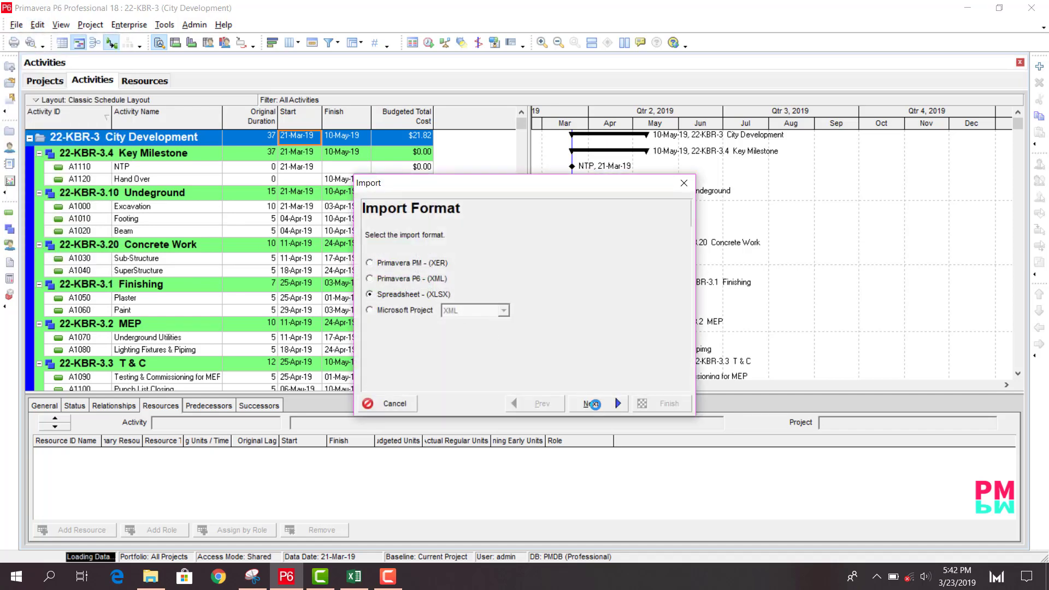
Step: Try to use the CostLoading workbook from the Desktop's Cost Loading folder as the import file
{"action": "left_click", "coordinate": [599, 326]}
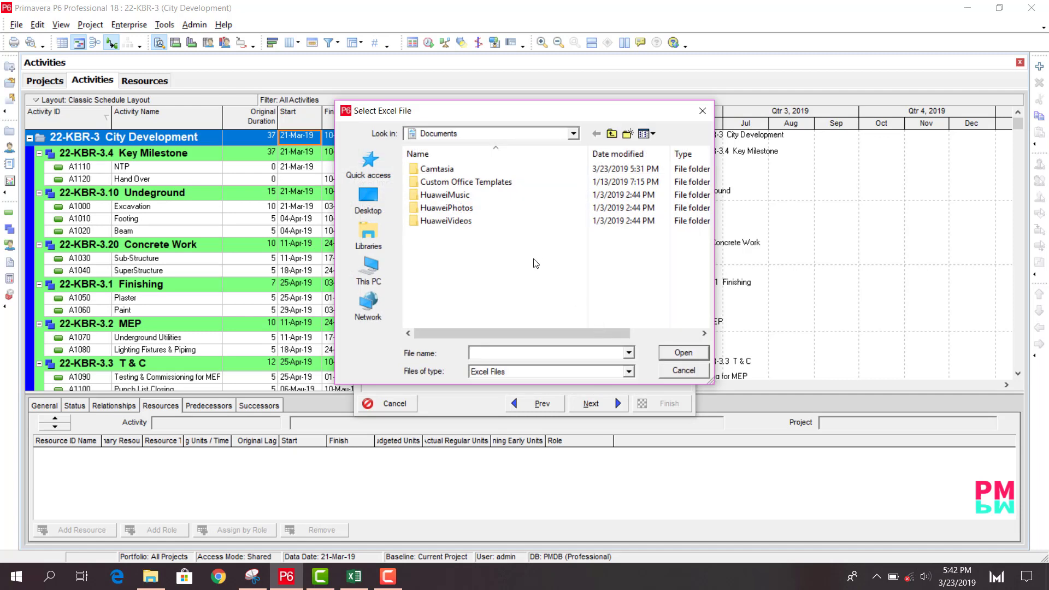
{"action": "left_click", "coordinate": [369, 203]}
{"action": "scroll", "coordinate": [486, 240], "scroll_direction": "down", "scroll_amount": 5}
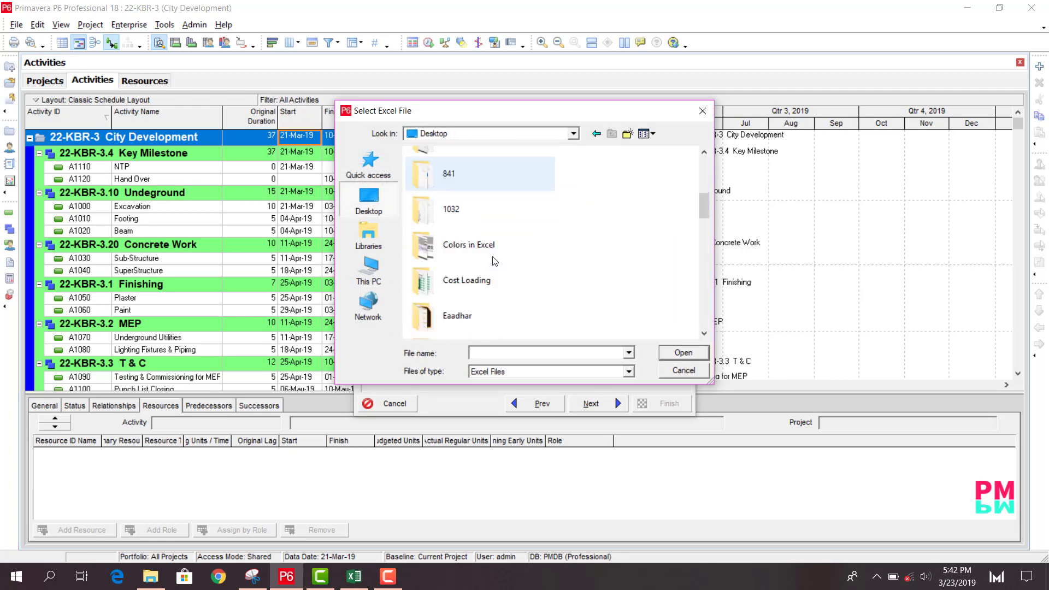
{"action": "double_click", "coordinate": [489, 283]}
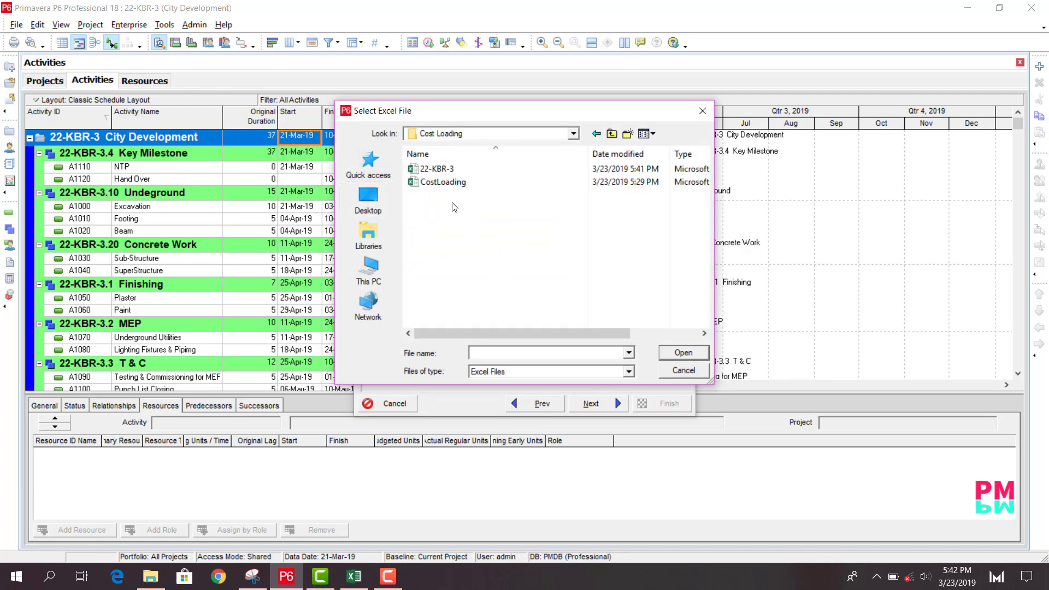
{"action": "double_click", "coordinate": [442, 182]}
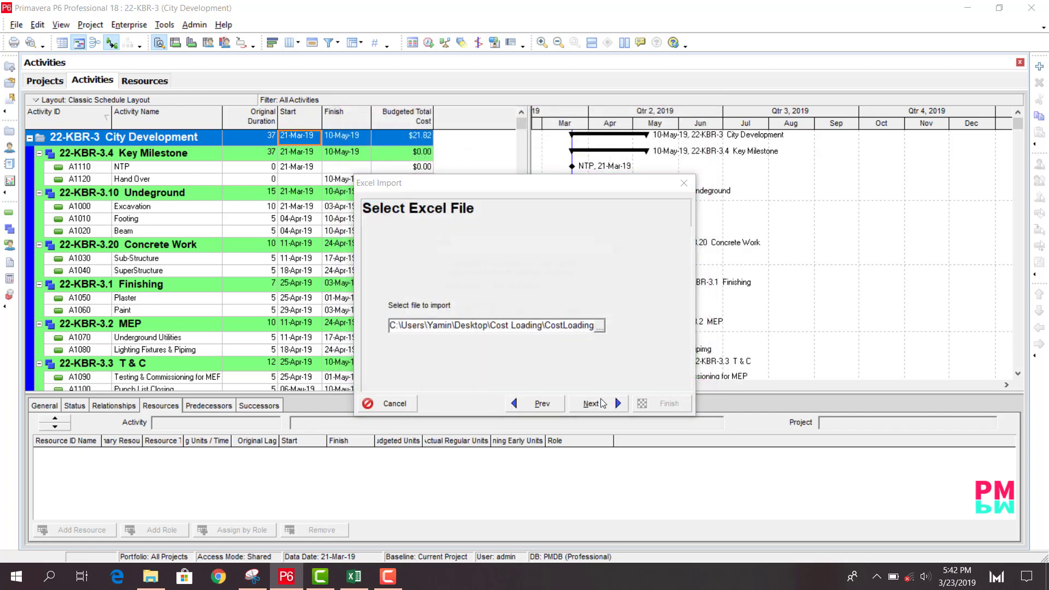
{"action": "left_click", "coordinate": [603, 404]}
{"action": "left_click", "coordinate": [609, 242]}
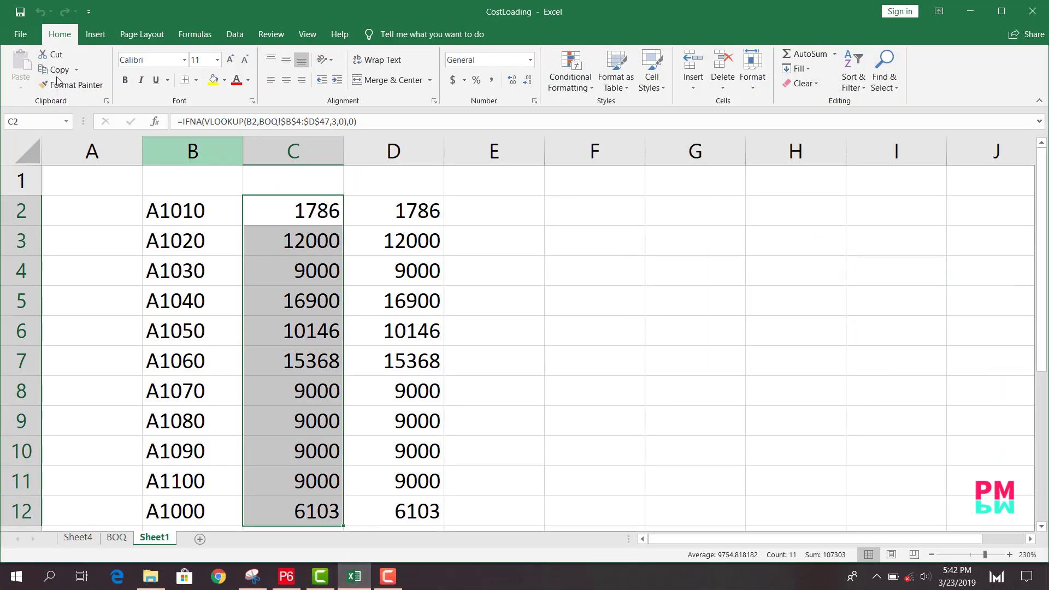
Step: Close the CostLoading workbook in Excel and choose 22-KBR-3 from the Cost Loading folder as the P6 import file
{"action": "left_click", "coordinate": [1032, 12]}
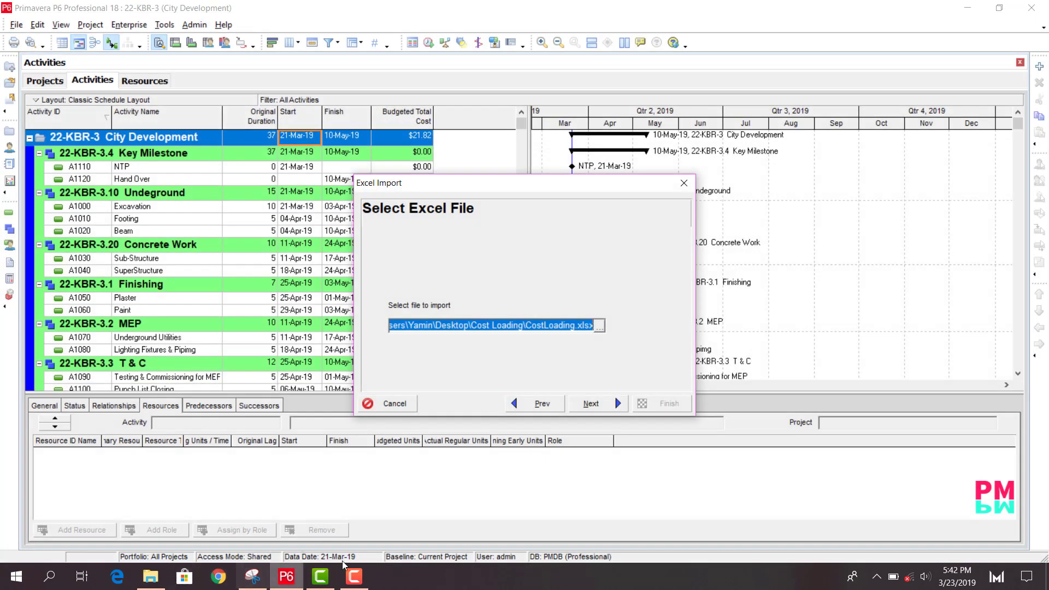
{"action": "left_click", "coordinate": [598, 326]}
{"action": "double_click", "coordinate": [437, 169]}
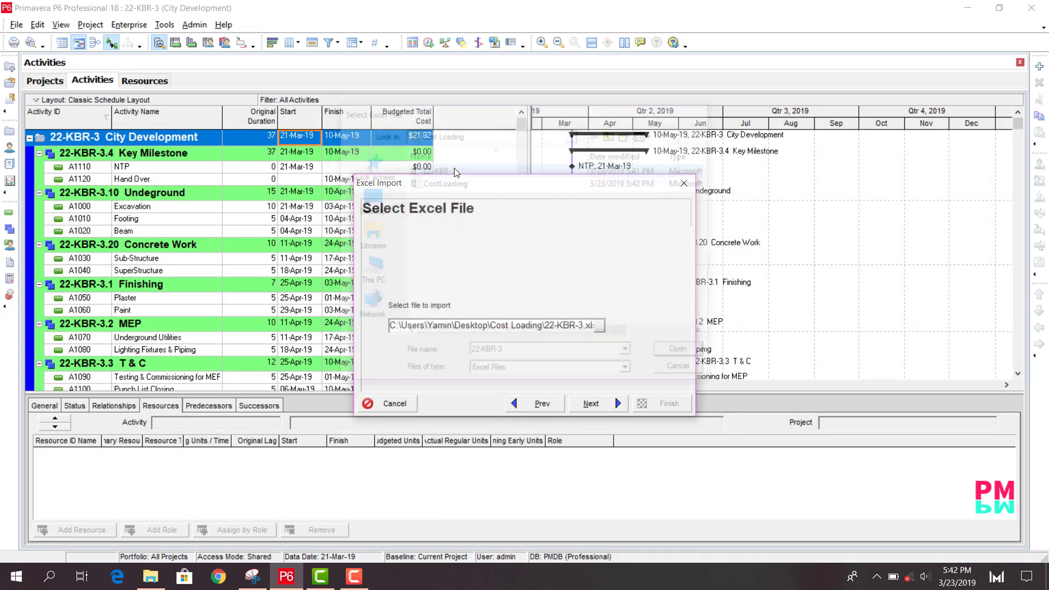
{"action": "left_click", "coordinate": [586, 405]}
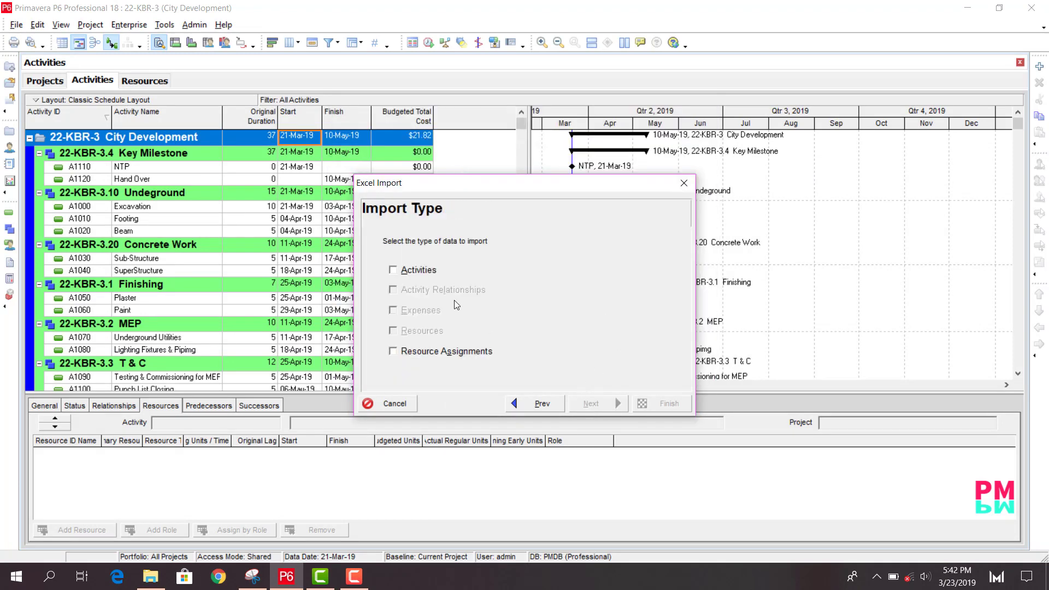
Step: Choose Activities and Resource Assignments as the data types to import
{"action": "left_click", "coordinate": [410, 271]}
{"action": "left_click", "coordinate": [394, 351]}
{"action": "left_click", "coordinate": [601, 405]}
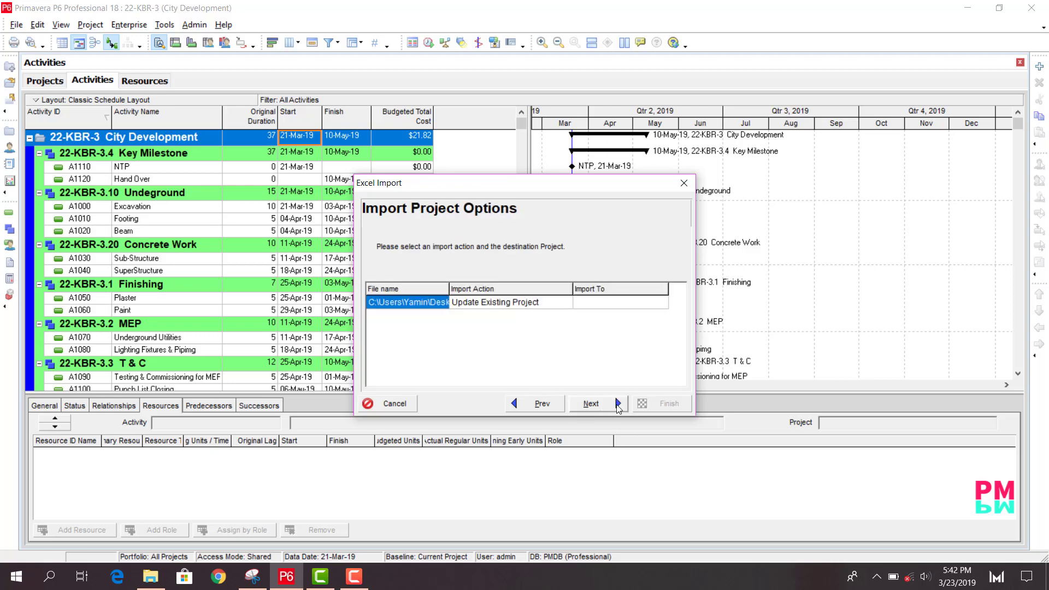
Step: Set the existing project 22-KBR-3 as the import destination and run the import
{"action": "left_click", "coordinate": [615, 303]}
{"action": "left_click", "coordinate": [655, 302]}
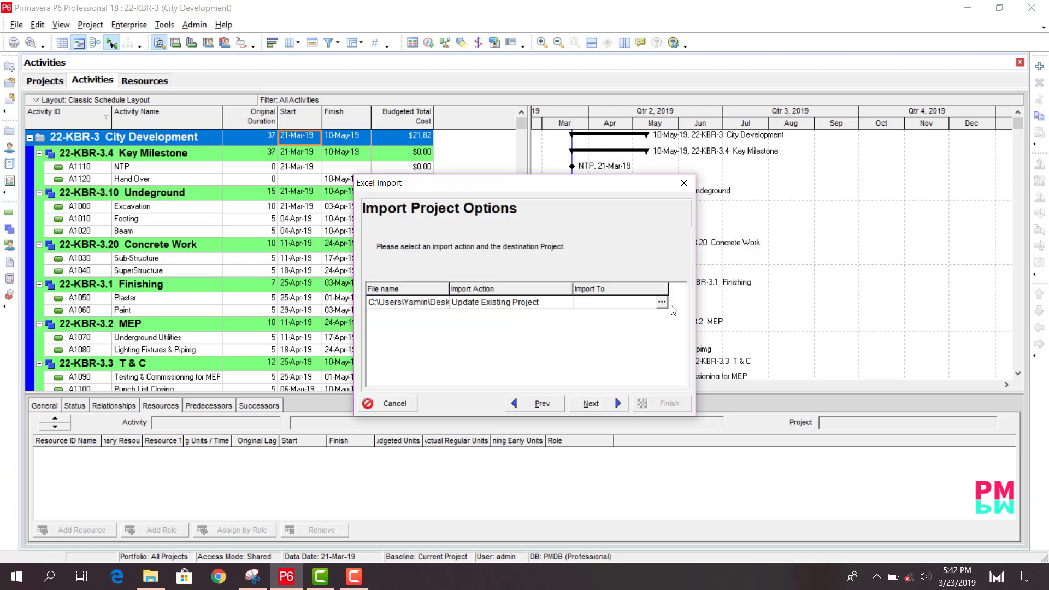
{"action": "left_click", "coordinate": [661, 303]}
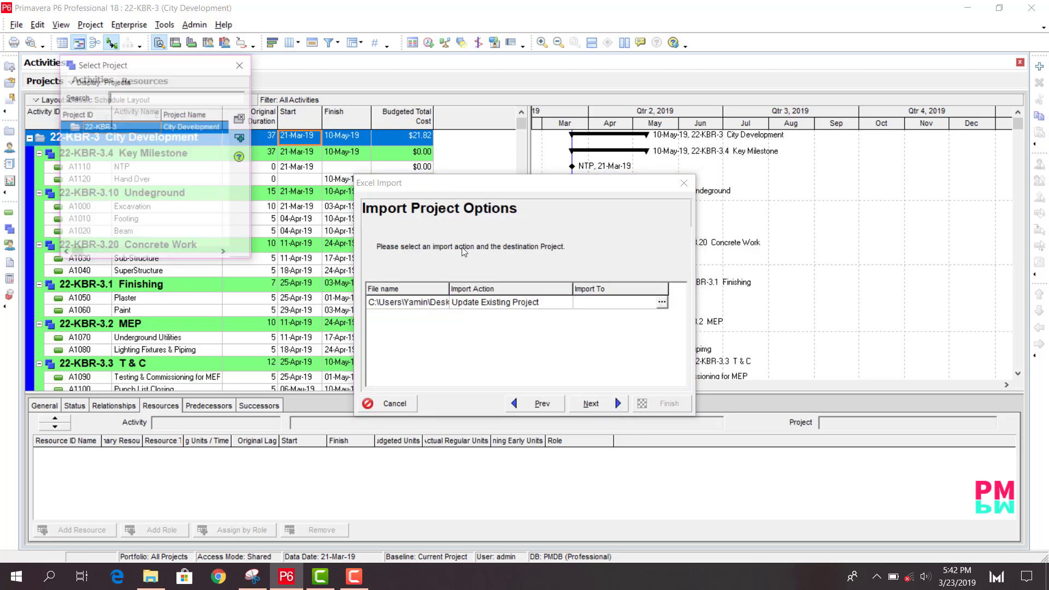
{"action": "double_click", "coordinate": [186, 129]}
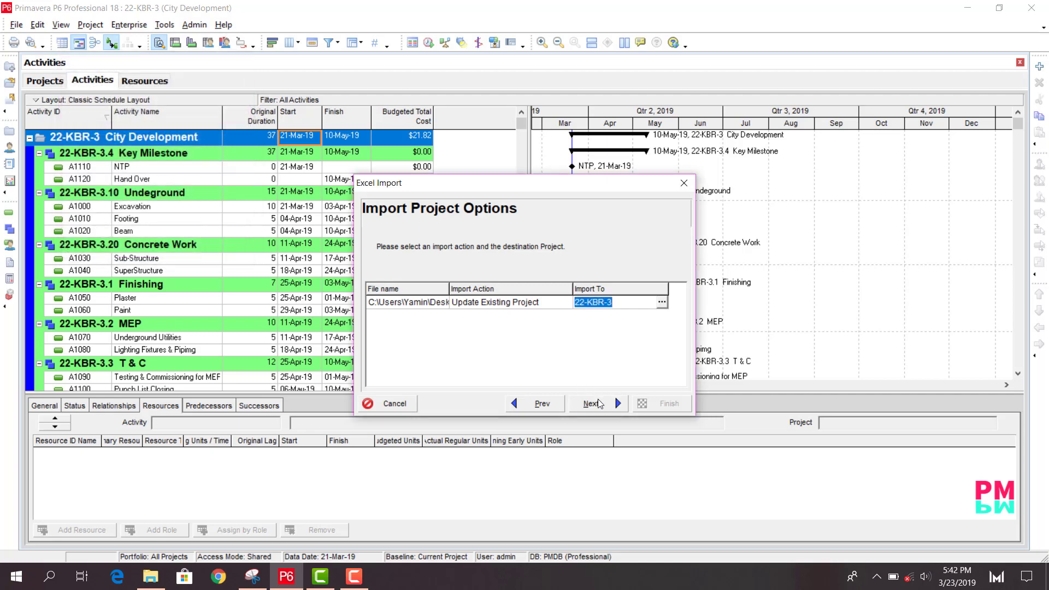
{"action": "left_click", "coordinate": [599, 404]}
{"action": "left_click", "coordinate": [646, 405]}
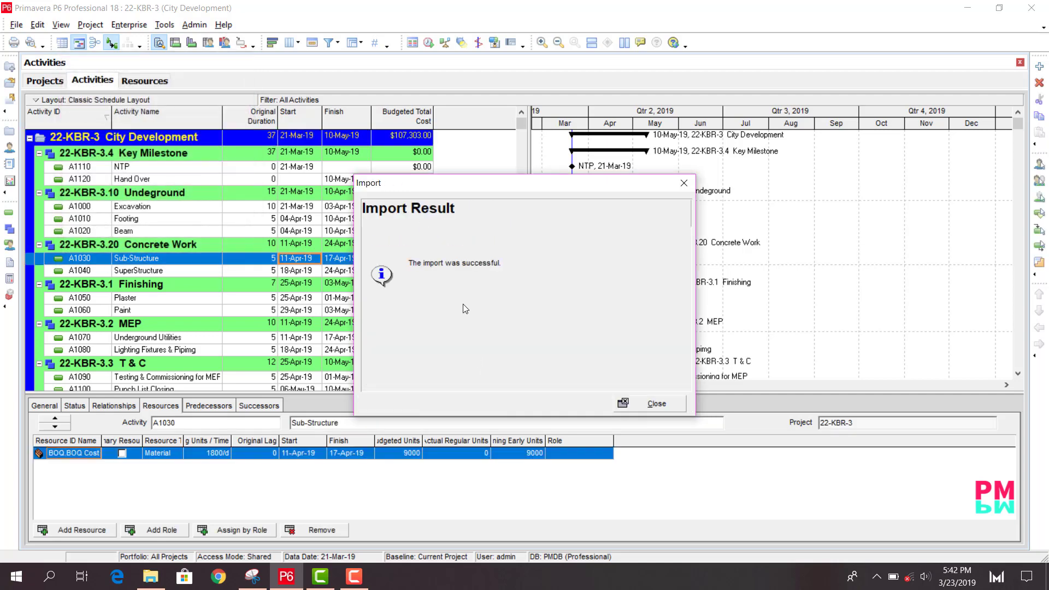
{"action": "left_click", "coordinate": [663, 407]}
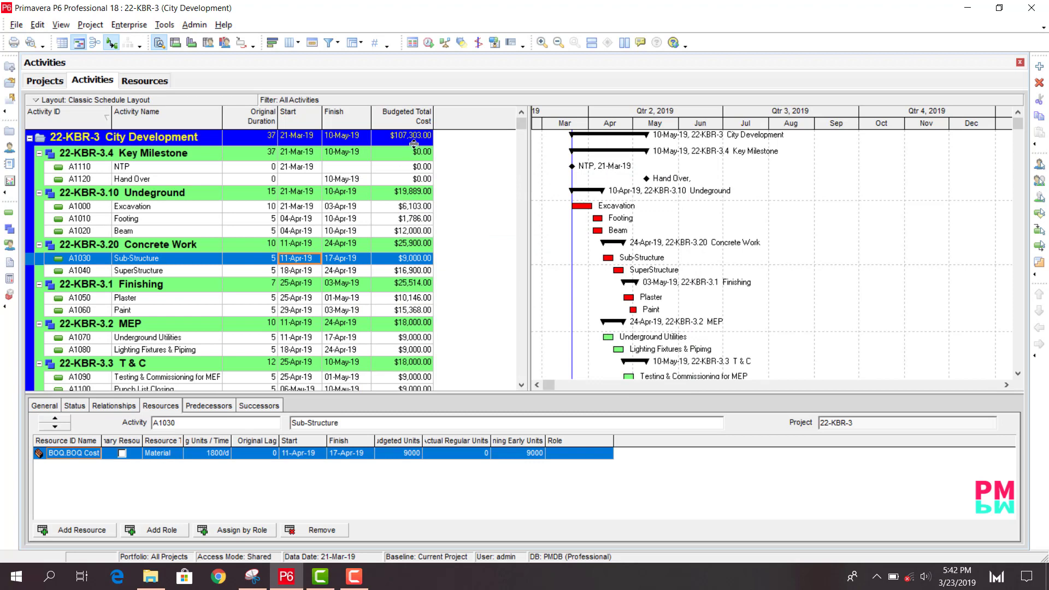
Step: Examine the Budgeted Total Cost of the City Development project, its WBS groups and individual activities after the import
{"action": "left_click", "coordinate": [408, 138]}
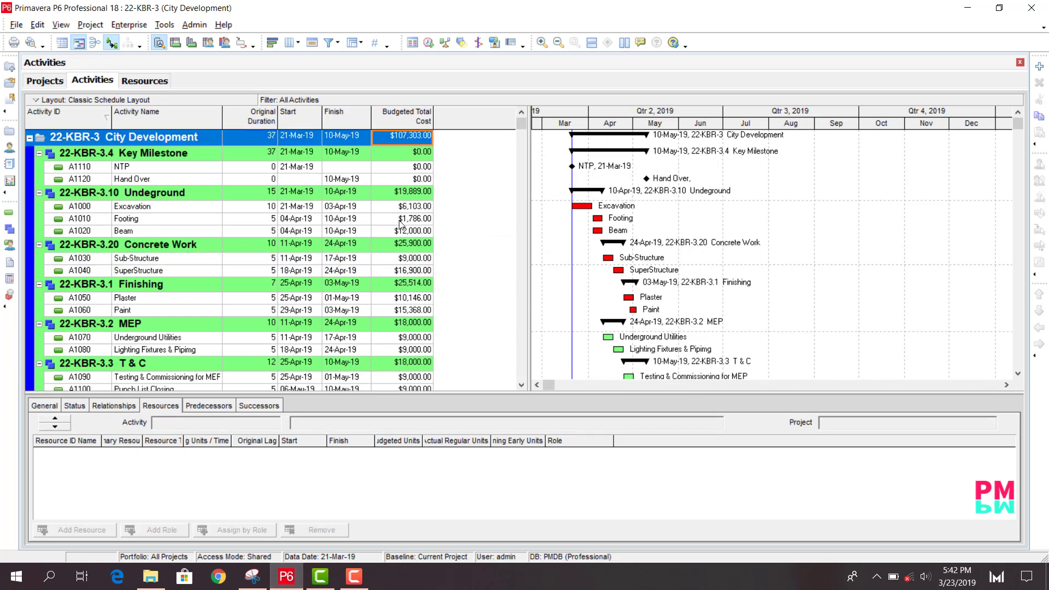
{"action": "left_click", "coordinate": [414, 210]}
{"action": "left_click", "coordinate": [413, 220]}
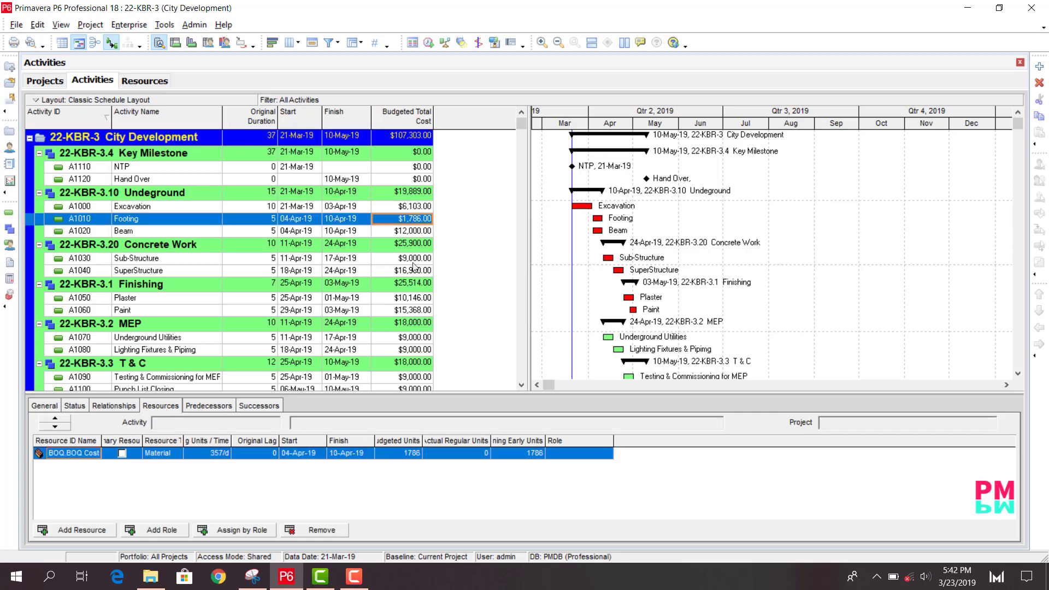
{"action": "left_click", "coordinate": [413, 245]}
{"action": "left_click", "coordinate": [413, 285]}
{"action": "scroll", "coordinate": [412, 355], "scroll_direction": "down", "scroll_amount": 1}
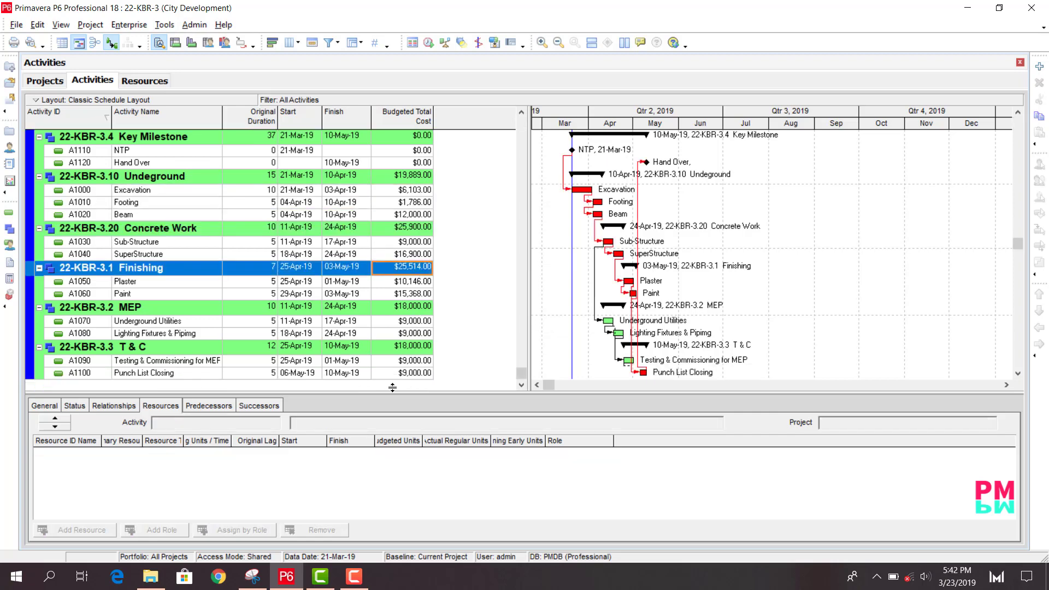
{"action": "left_click", "coordinate": [163, 362]}
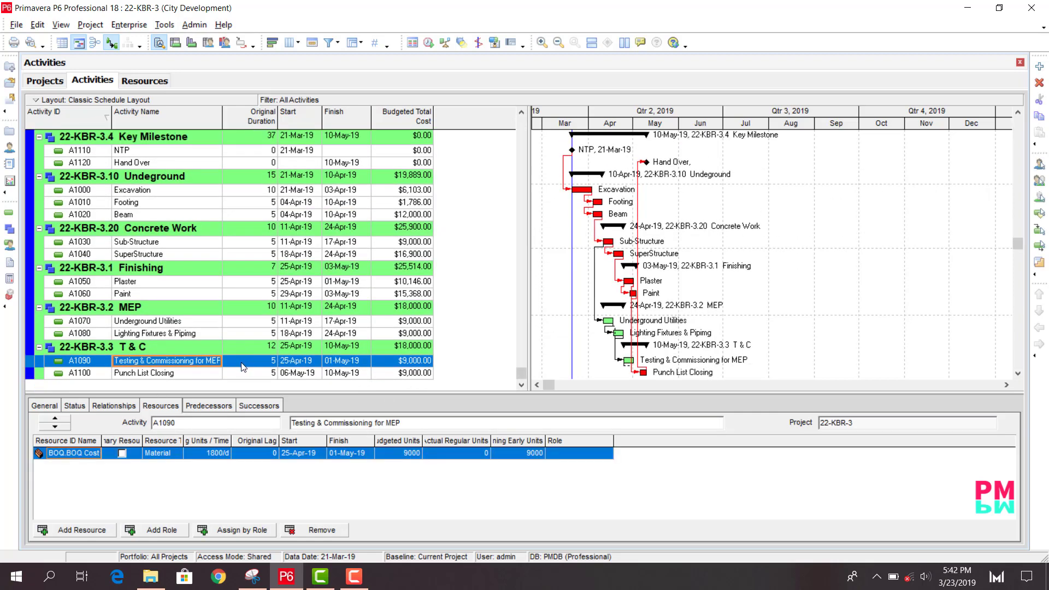
{"action": "scroll", "coordinate": [244, 367], "scroll_direction": "up", "scroll_amount": 1}
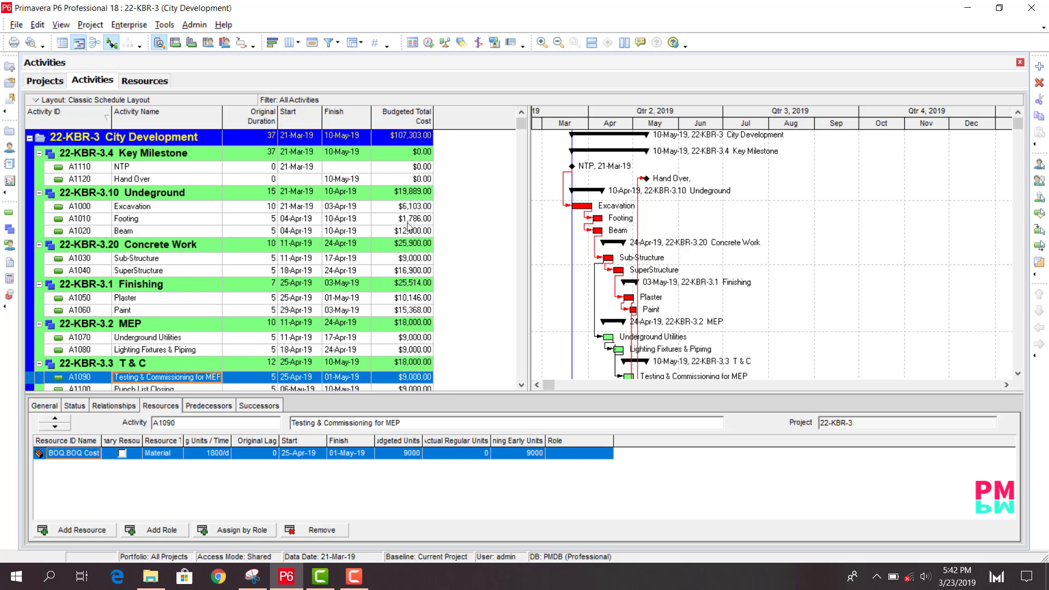
Step: Run the Schedule calculation on the project and select the City Development row
{"action": "left_click", "coordinate": [428, 43]}
{"action": "left_click", "coordinate": [652, 238]}
{"action": "left_click", "coordinate": [301, 140]}
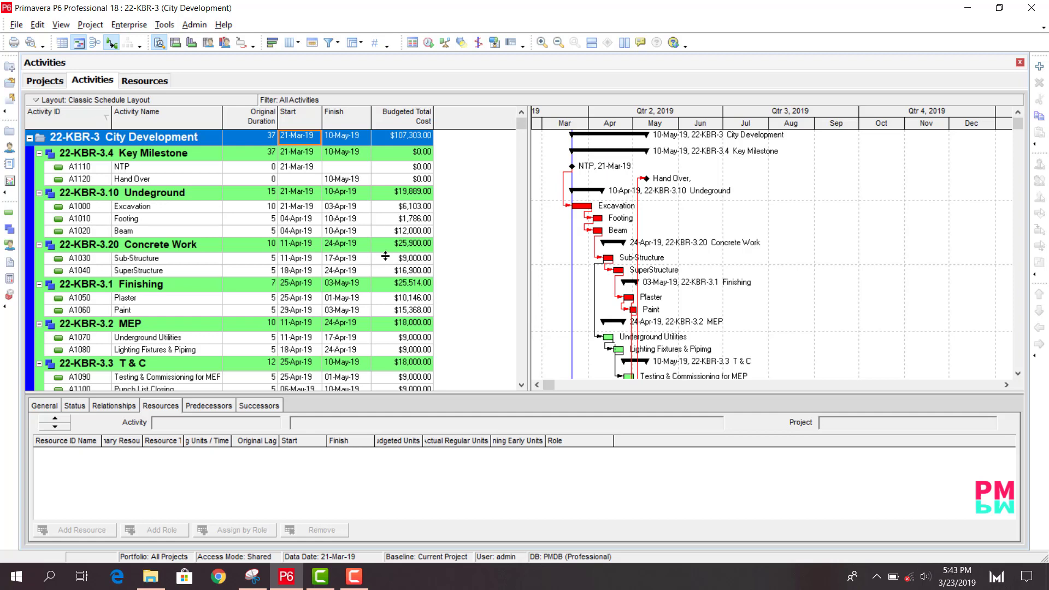
{"action": "left_click", "coordinate": [354, 576]}
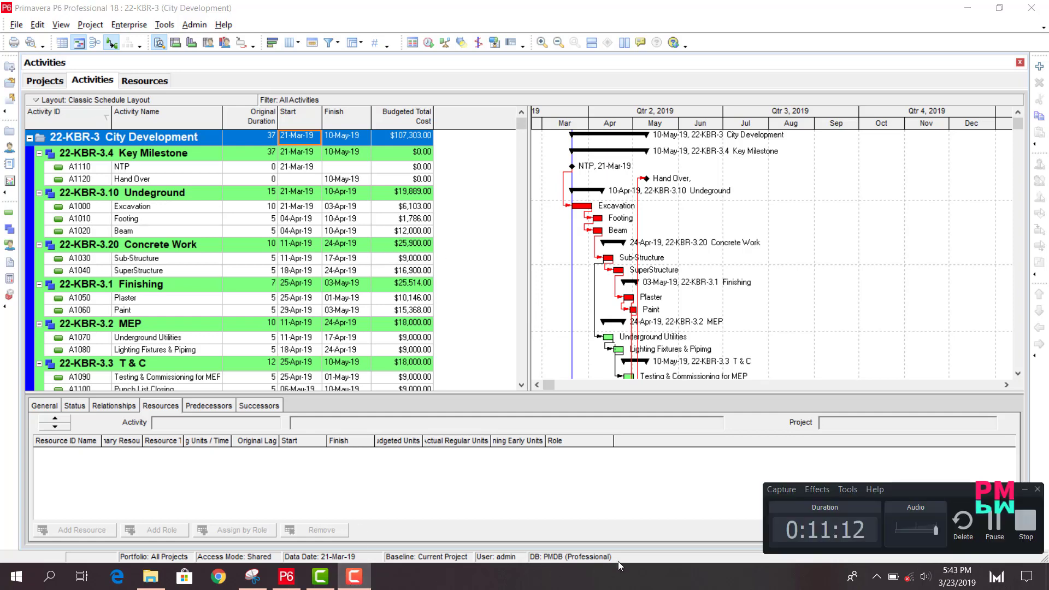